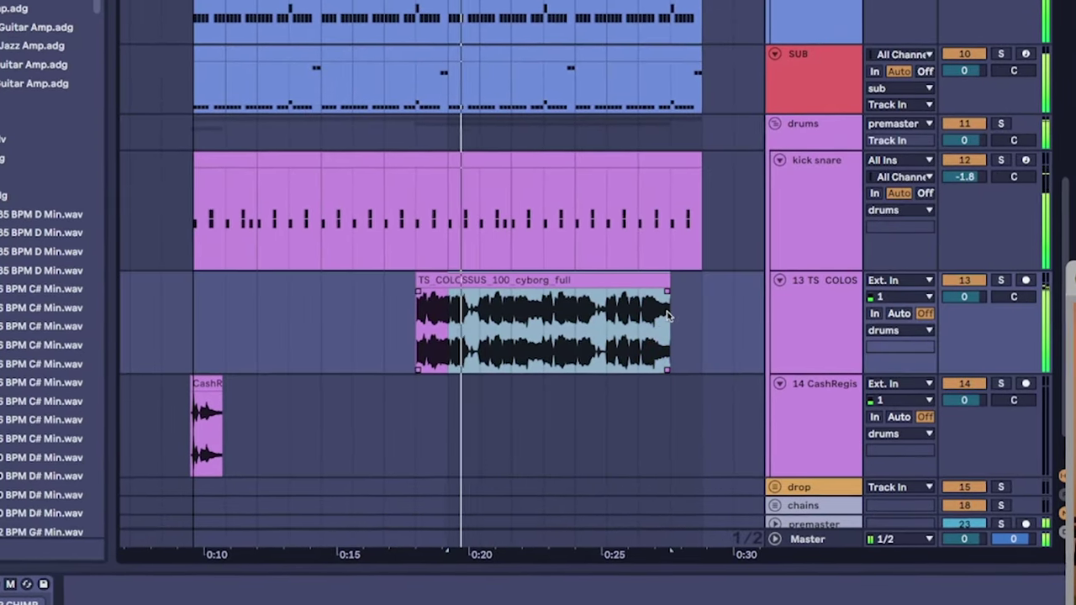
Split the TS_COLOSSUS_100_cyborg_full loop on track 13 at about 0:19.
{"action": "scroll", "coordinate": [378, 348], "scroll_direction": "right", "scroll_amount": 3}
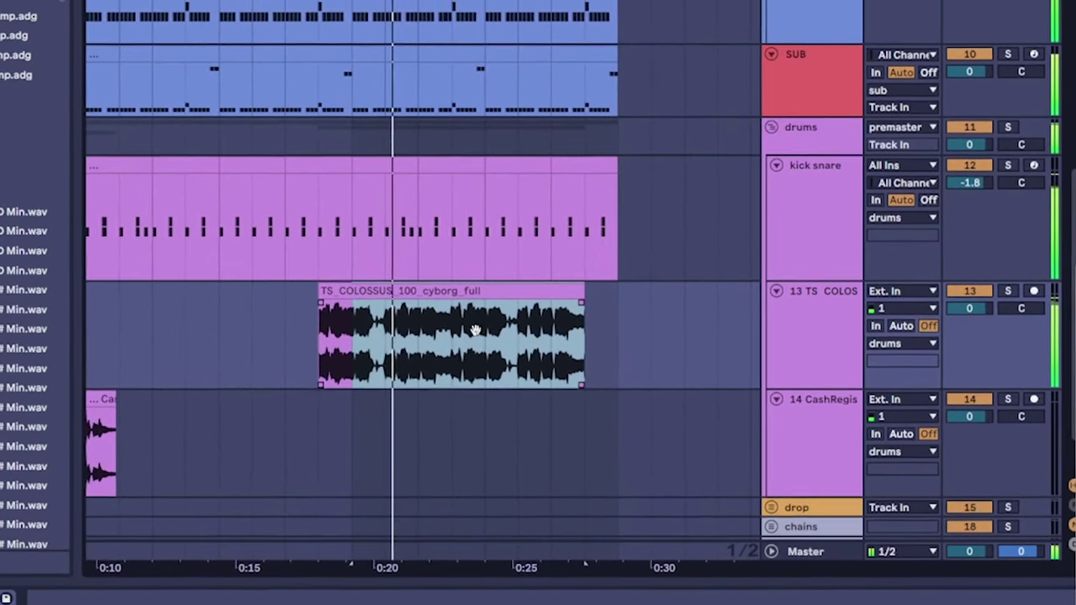
{"action": "key", "text": "ctrl+e"}
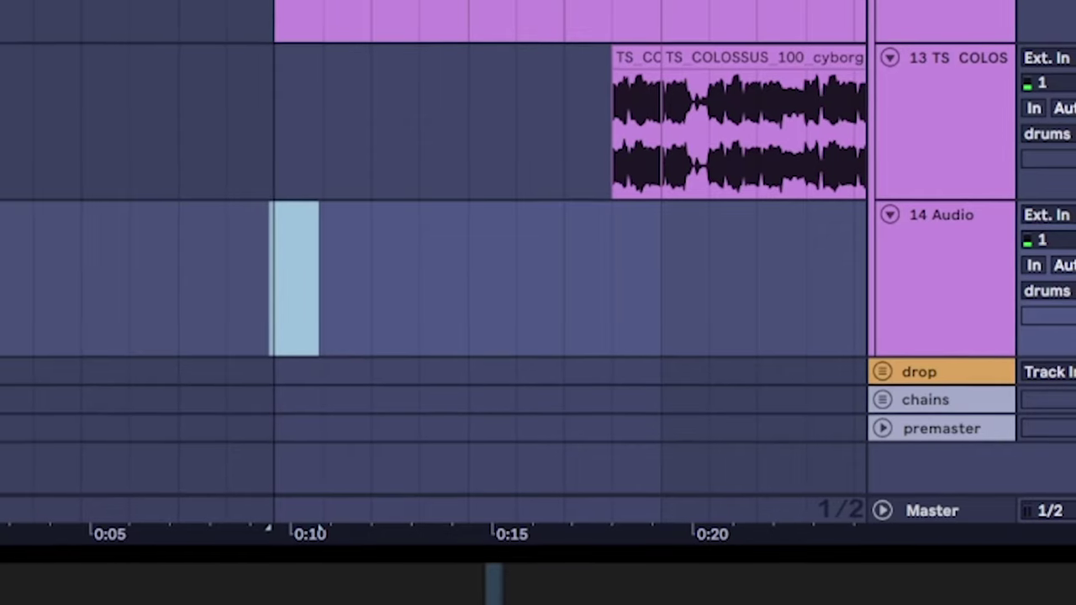
{"action": "left_click_drag", "start_coordinate": [314, 289], "coordinate": [295, 293]}
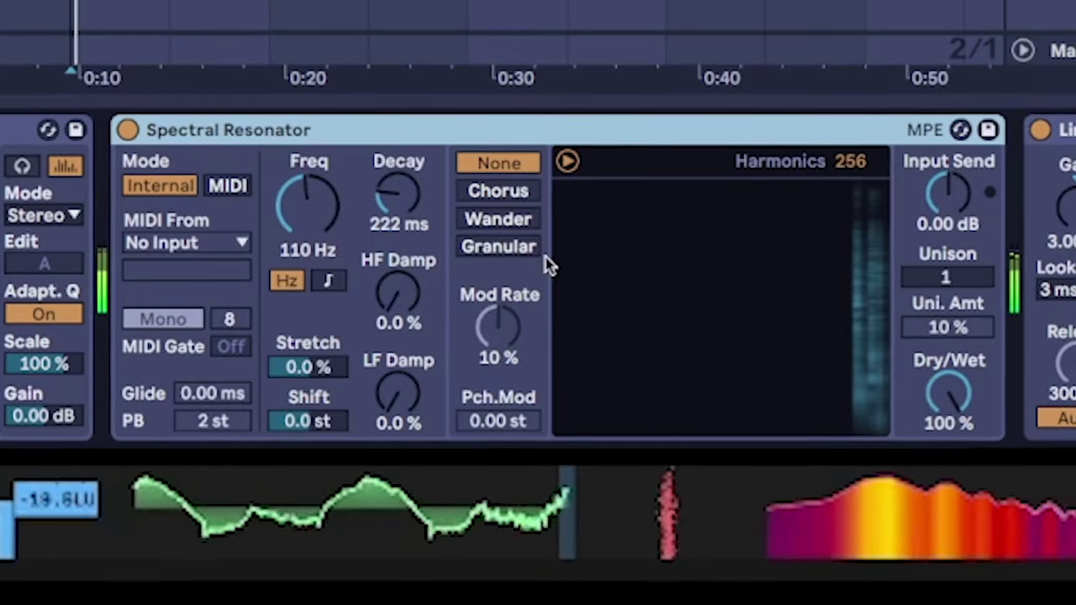
Set the Spectral Resonator's Dry/Wet to about 32 %, then adjust its frequency and fine-tune the mix.
{"action": "mouse_move", "coordinate": [948, 389]}
{"action": "left_mouse_down"}
{"action": "mouse_move", "coordinate": [949, 423]}
{"action": "mouse_move", "coordinate": [952, 394]}
{"action": "left_mouse_up"}
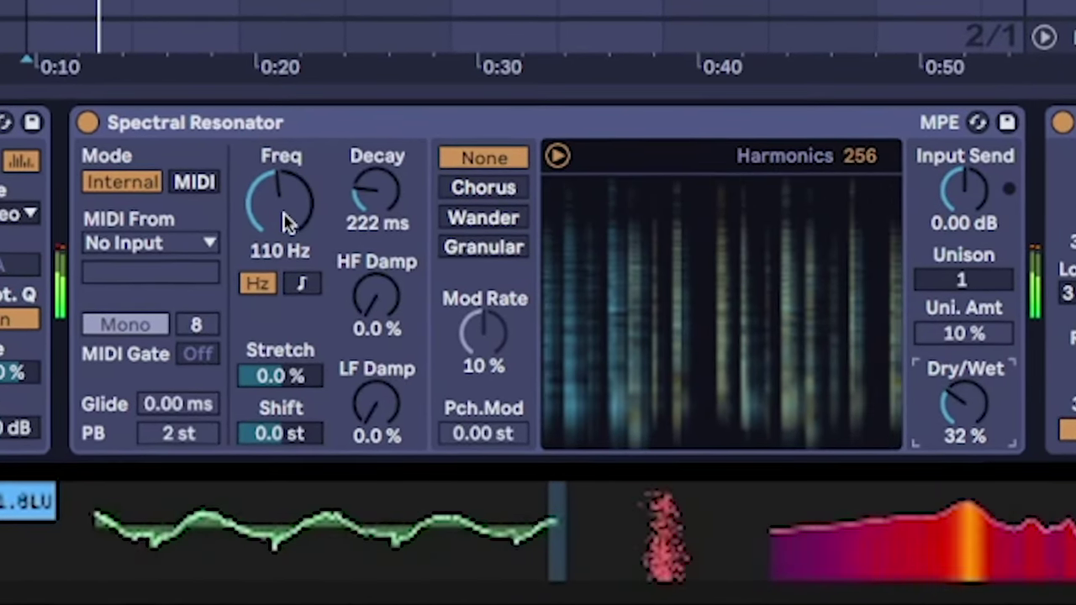
{"action": "left_click_drag", "start_coordinate": [288, 221], "coordinate": [288, 235]}
{"action": "left_click_drag", "start_coordinate": [956, 416], "coordinate": [954, 409]}
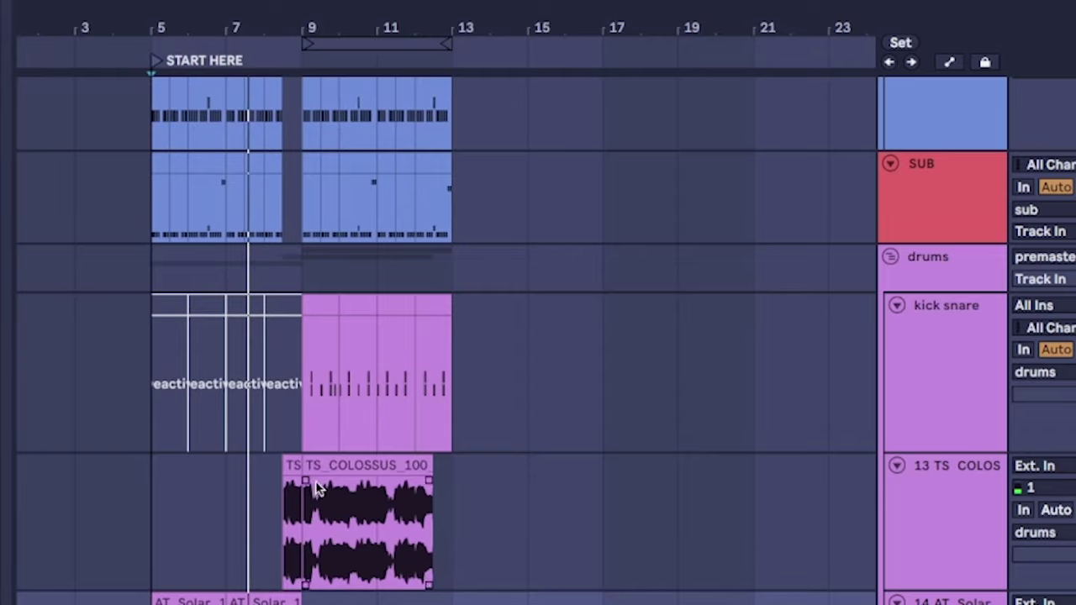
{"action": "scroll", "coordinate": [318, 490], "scroll_direction": "up", "scroll_amount": 5, "text": "ctrl"}
{"action": "scroll", "coordinate": [336, 372], "scroll_direction": "up", "scroll_amount": 10}
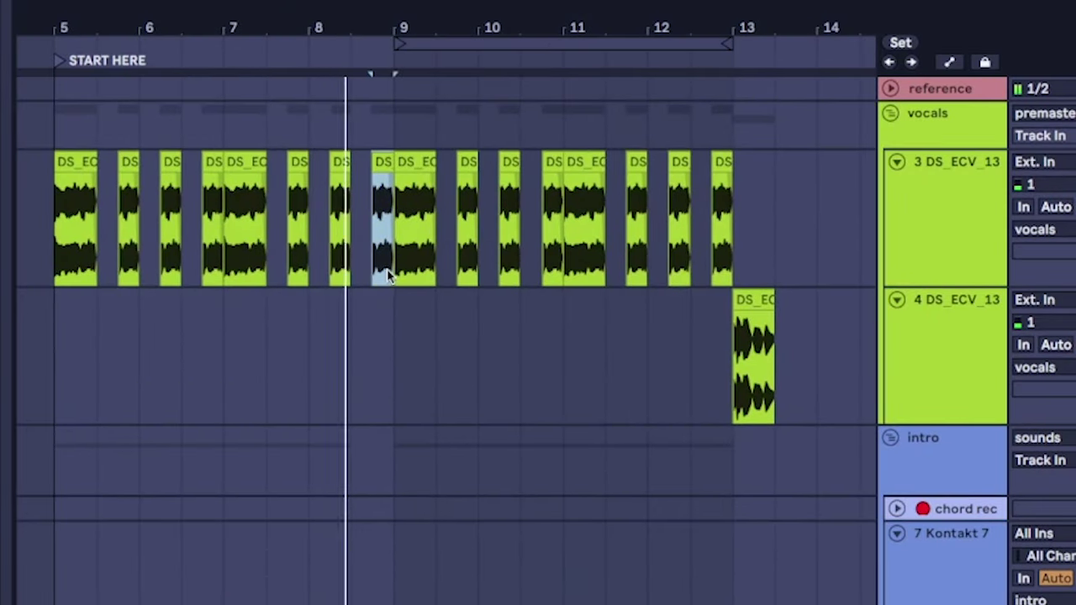
{"action": "scroll", "coordinate": [480, 583], "scroll_direction": "down", "scroll_amount": 4}
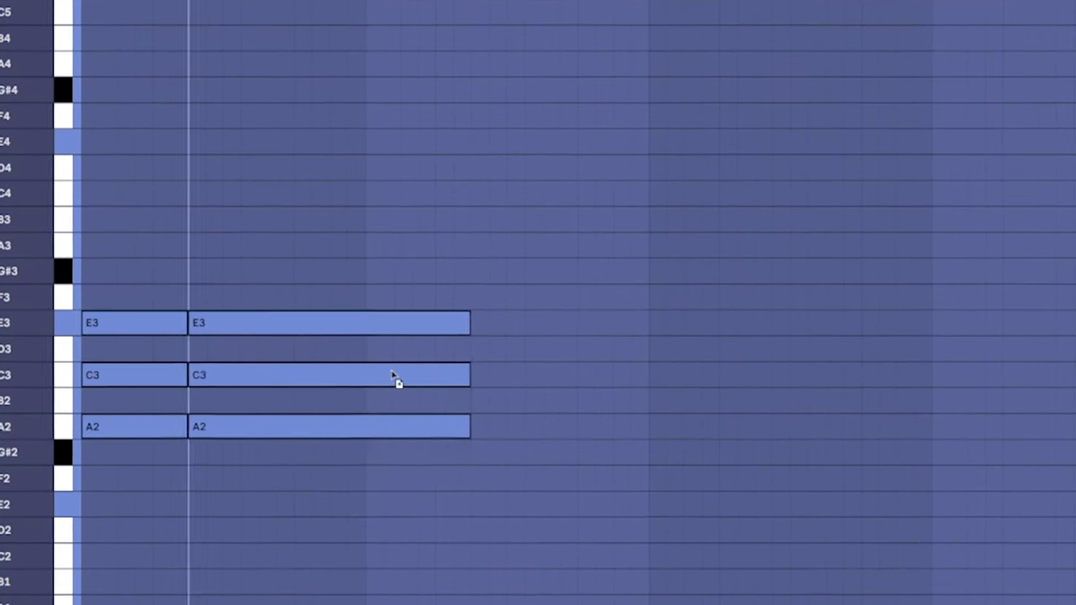
{"action": "left_click_drag", "start_coordinate": [491, 337], "coordinate": [476, 355]}
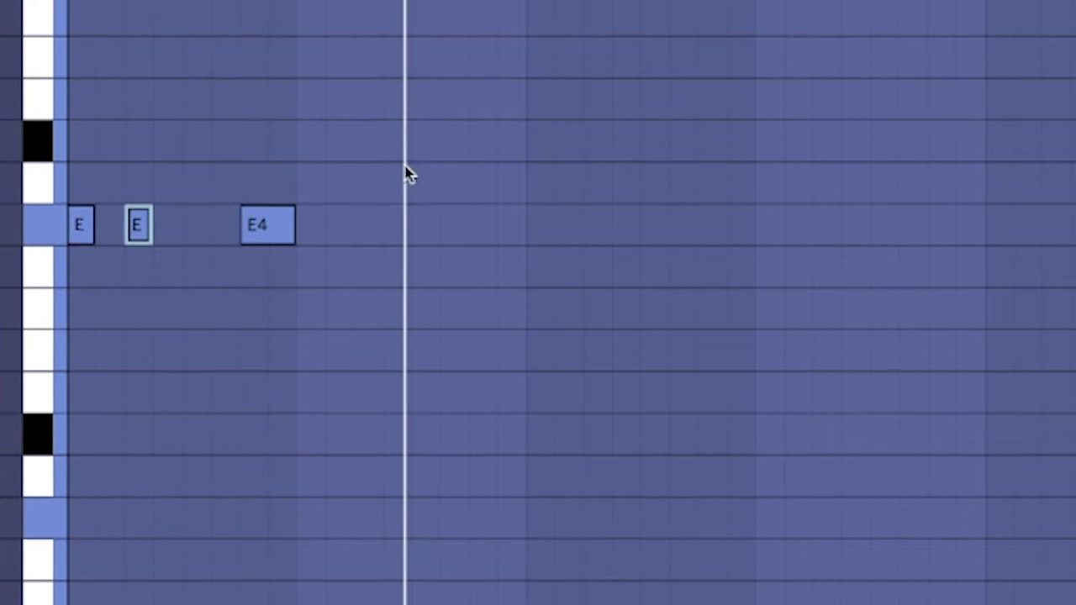
Duplicate the short E4 notes to extend the rhythmic pattern and play it back.
{"action": "key", "text": "ctrl+d"}
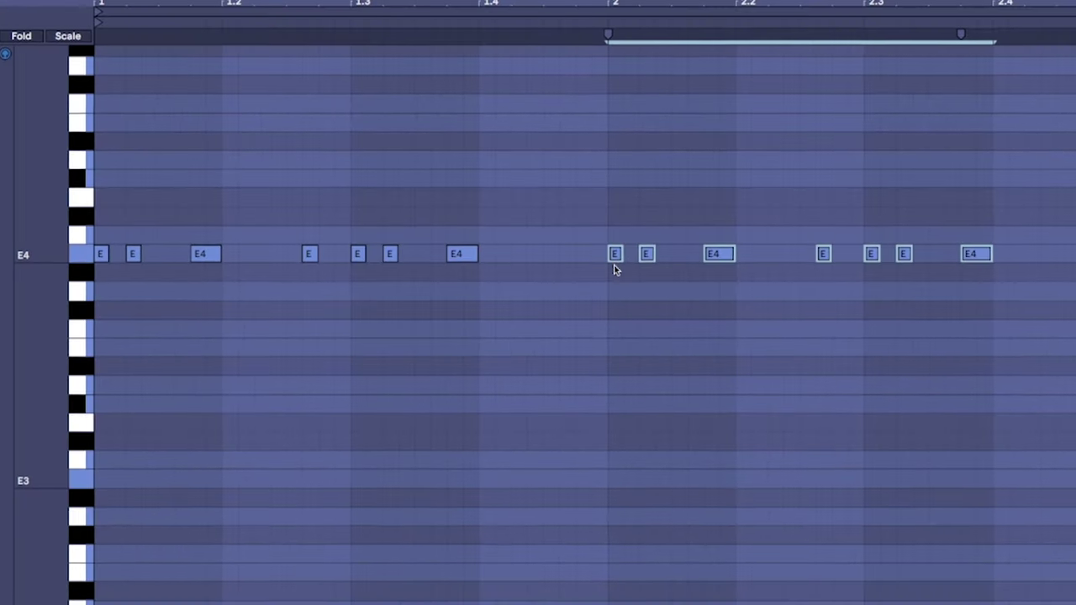
{"action": "key", "text": "space"}
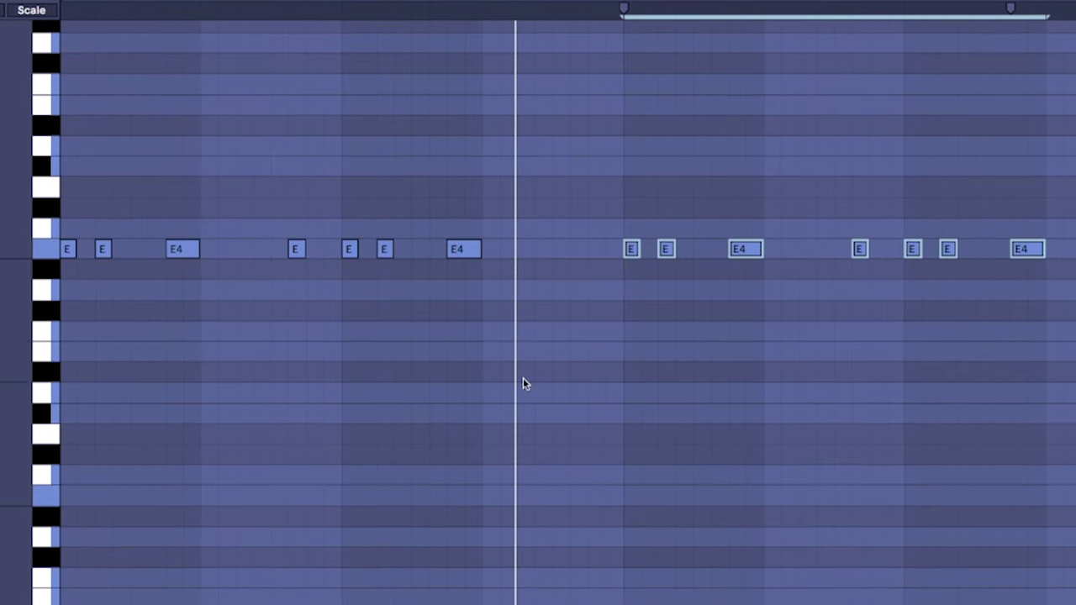
{"action": "left_click", "coordinate": [488, 249]}
{"action": "left_click", "coordinate": [523, 249]}
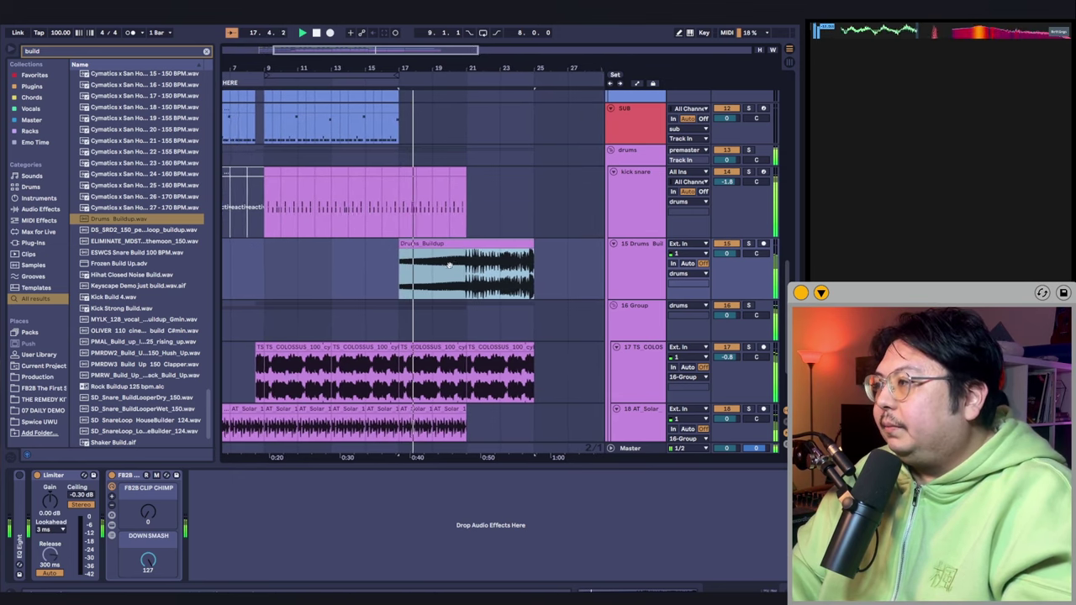
Examine the arrangement around the Drums_Buildup clip and the intro tracks above it during playback.
{"action": "scroll", "coordinate": [368, 305], "scroll_direction": "up", "scroll_amount": 2}
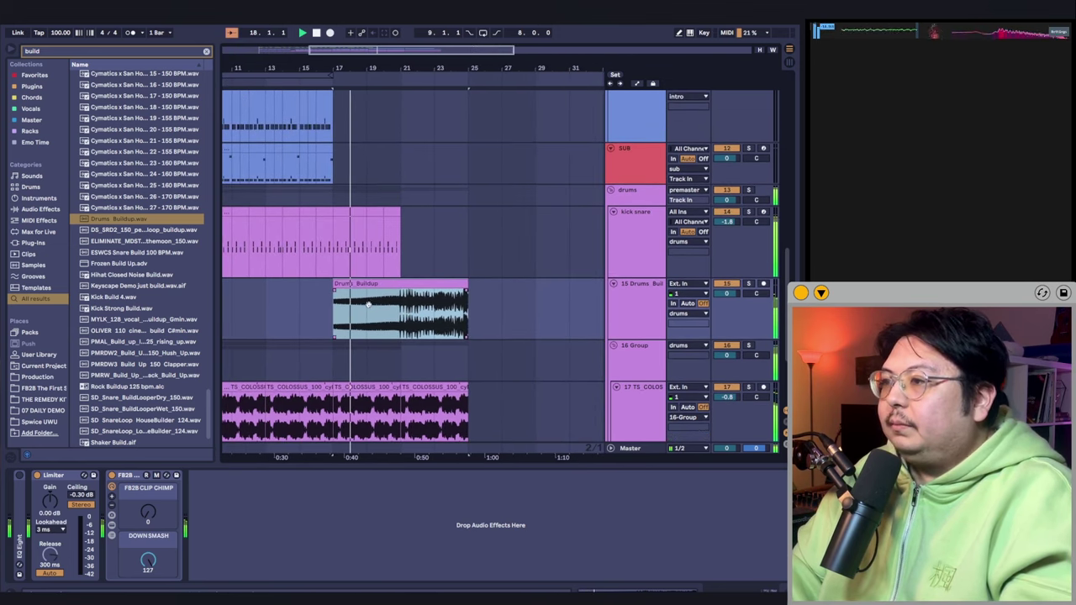
{"action": "scroll", "coordinate": [368, 305], "scroll_direction": "down", "scroll_amount": 2}
{"action": "scroll", "coordinate": [368, 305], "scroll_direction": "right", "scroll_amount": 1}
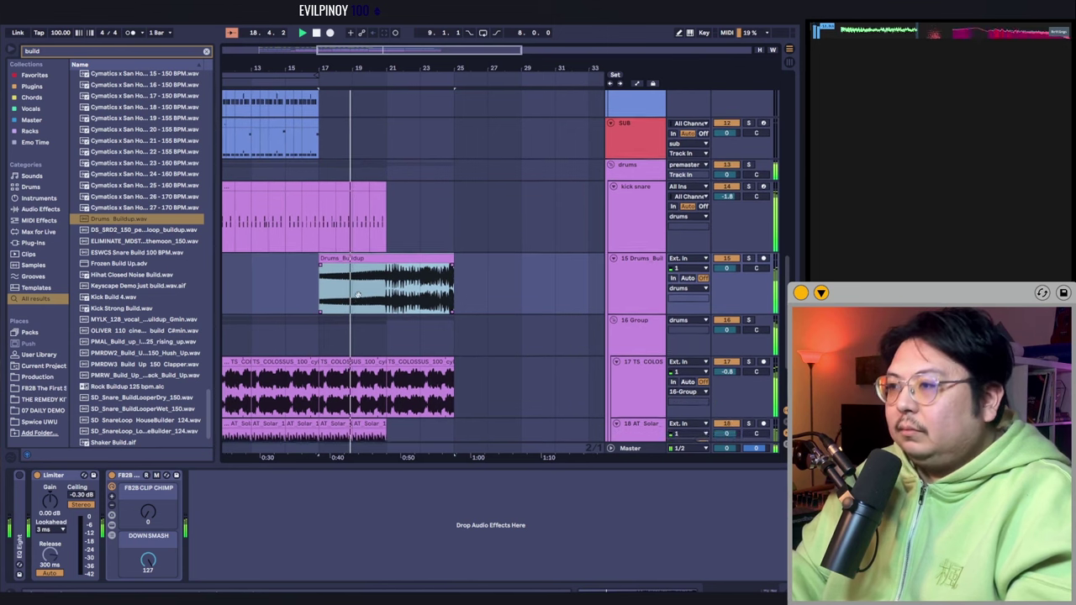
{"action": "scroll", "coordinate": [357, 295], "scroll_direction": "down", "scroll_amount": 1}
{"action": "scroll", "coordinate": [357, 290], "scroll_direction": "up", "scroll_amount": 5}
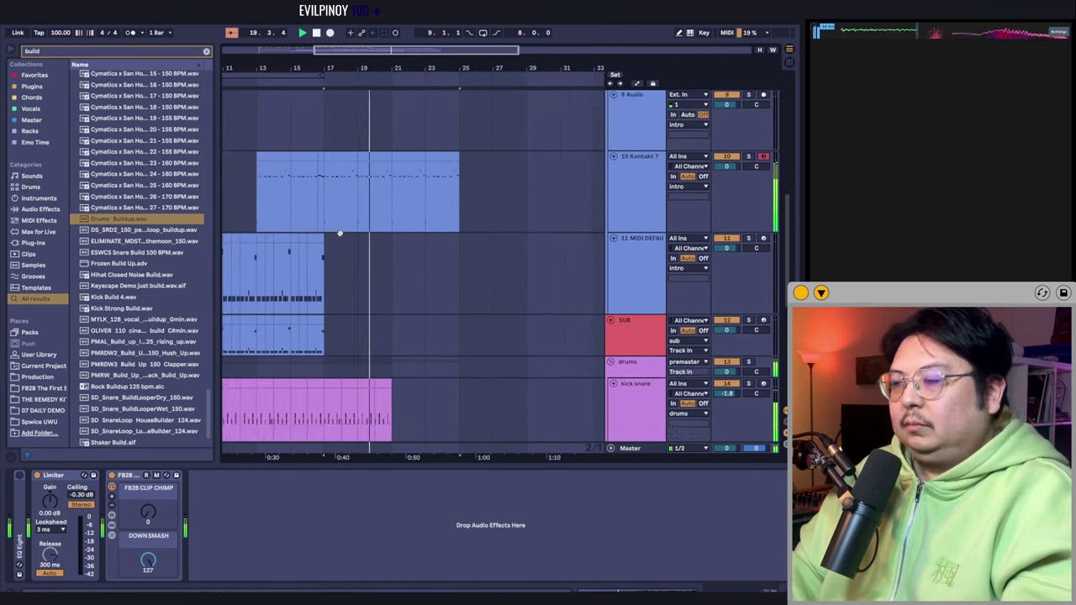
{"action": "scroll", "coordinate": [339, 233], "scroll_direction": "up", "scroll_amount": 3}
{"action": "scroll", "coordinate": [305, 294], "scroll_direction": "down", "scroll_amount": 3}
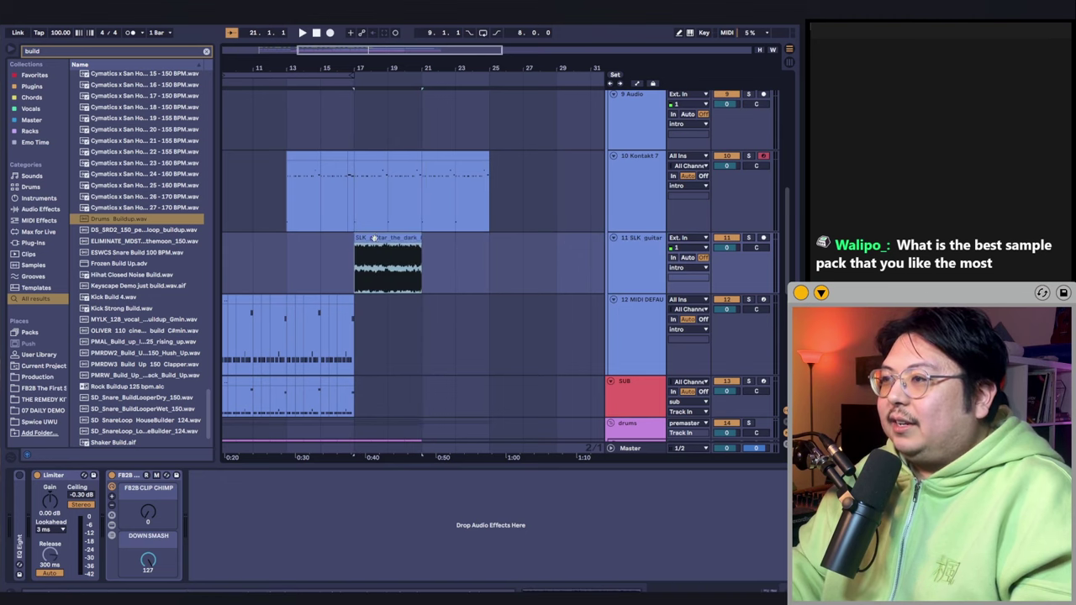
Open the SLK_guitar_the_dark clip and check it against the neighbouring Kontakt 7 and MIDI tracks.
{"action": "double_click", "coordinate": [374, 239]}
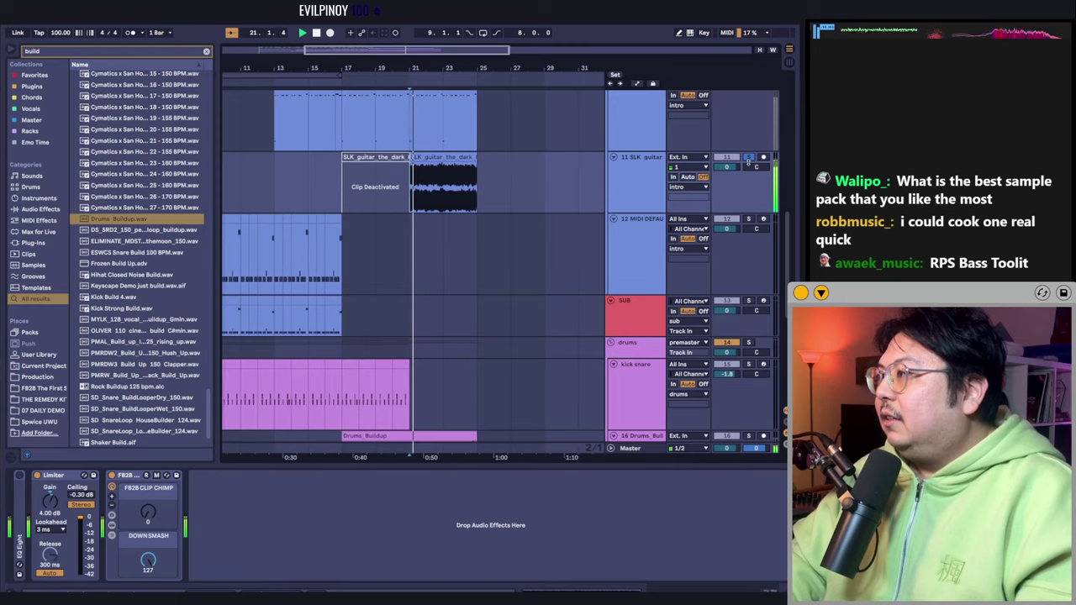
{"action": "scroll", "coordinate": [534, 297], "scroll_direction": "up", "scroll_amount": 2}
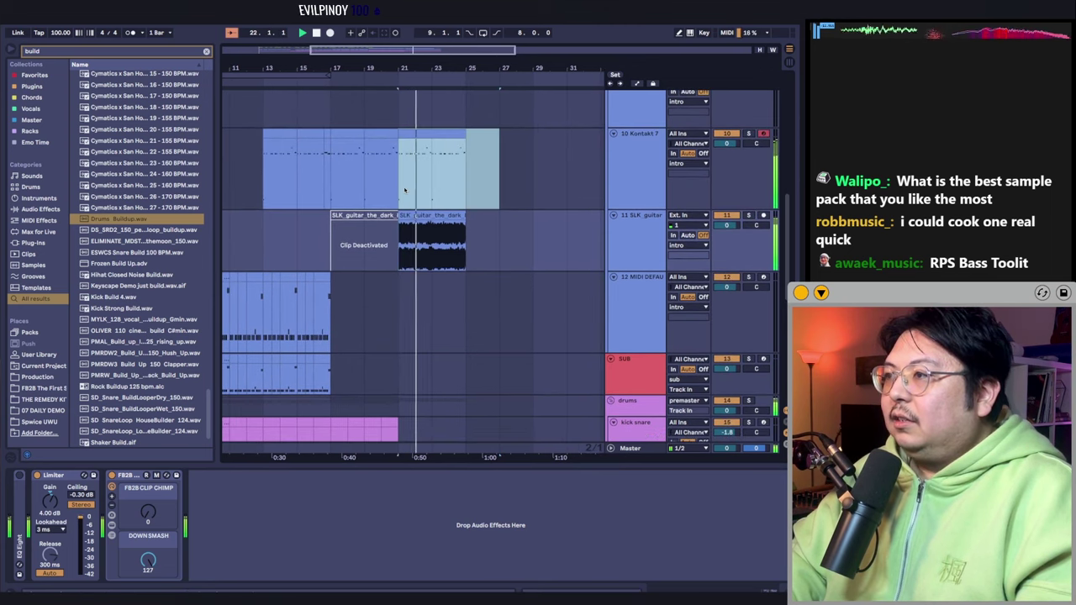
{"action": "scroll", "coordinate": [404, 190], "scroll_direction": "up", "scroll_amount": 1}
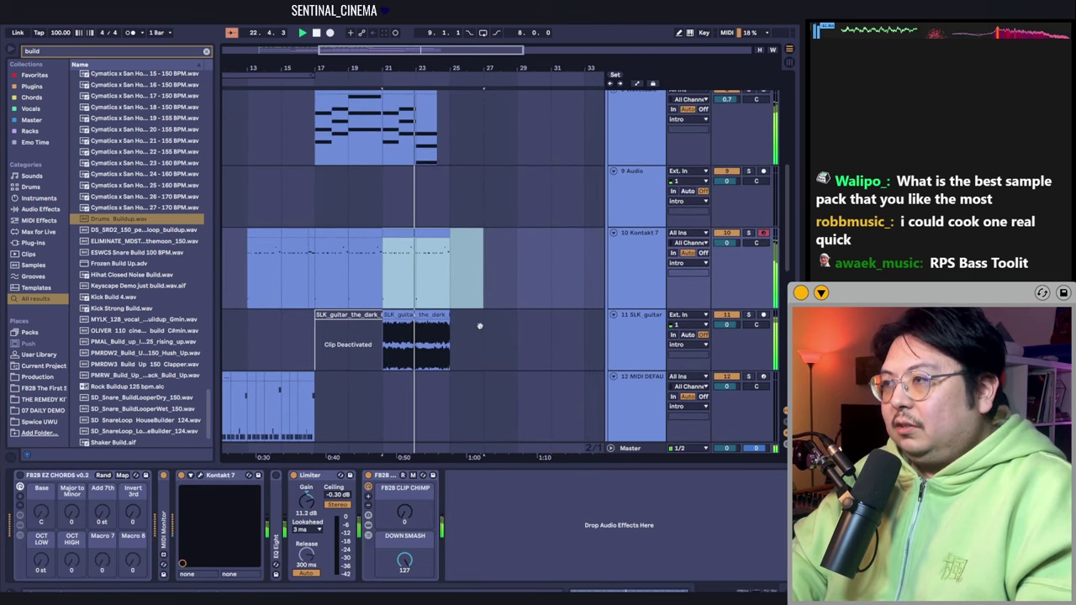
{"action": "scroll", "coordinate": [475, 303], "scroll_direction": "down", "scroll_amount": 1}
{"action": "scroll", "coordinate": [464, 265], "scroll_direction": "down", "scroll_amount": 5}
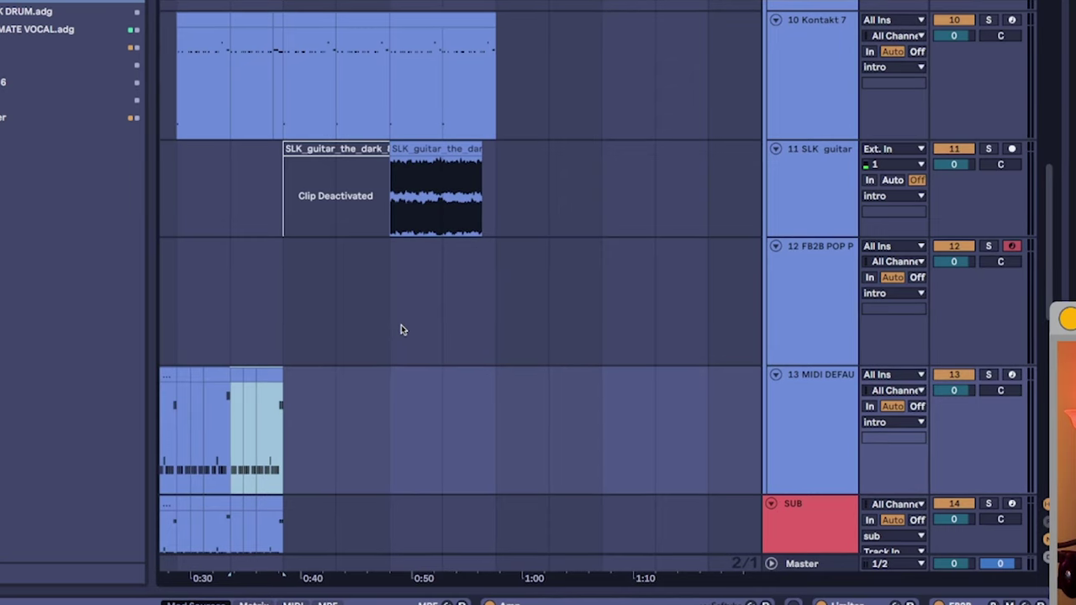
Paste the copied two-bar MIDI part onto the FB2B POP PUNK BASS track at bar 21 and play it.
{"action": "key", "text": "ctrl+v"}
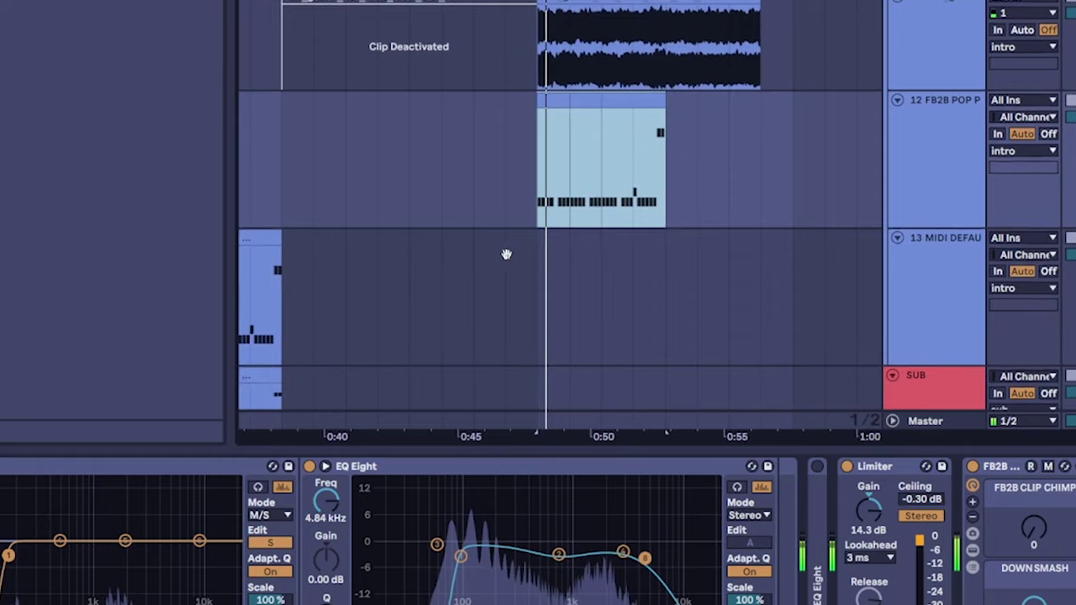
{"action": "scroll", "coordinate": [512, 235], "scroll_direction": "up", "scroll_amount": 5}
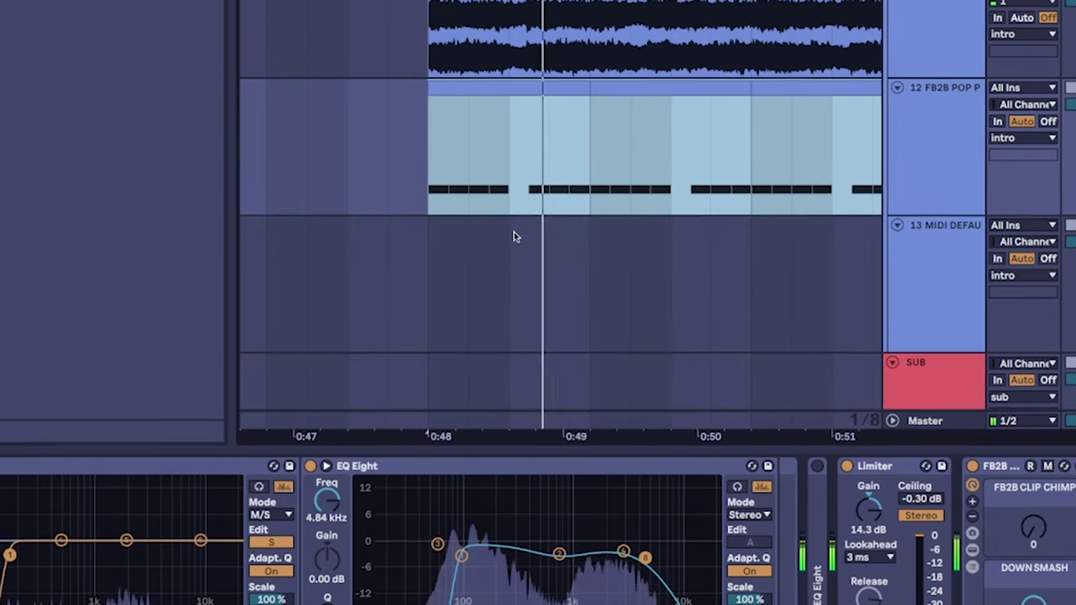
{"action": "scroll", "coordinate": [420, 236], "scroll_direction": "down", "scroll_amount": 5}
{"action": "scroll", "coordinate": [404, 261], "scroll_direction": "up", "scroll_amount": 2}
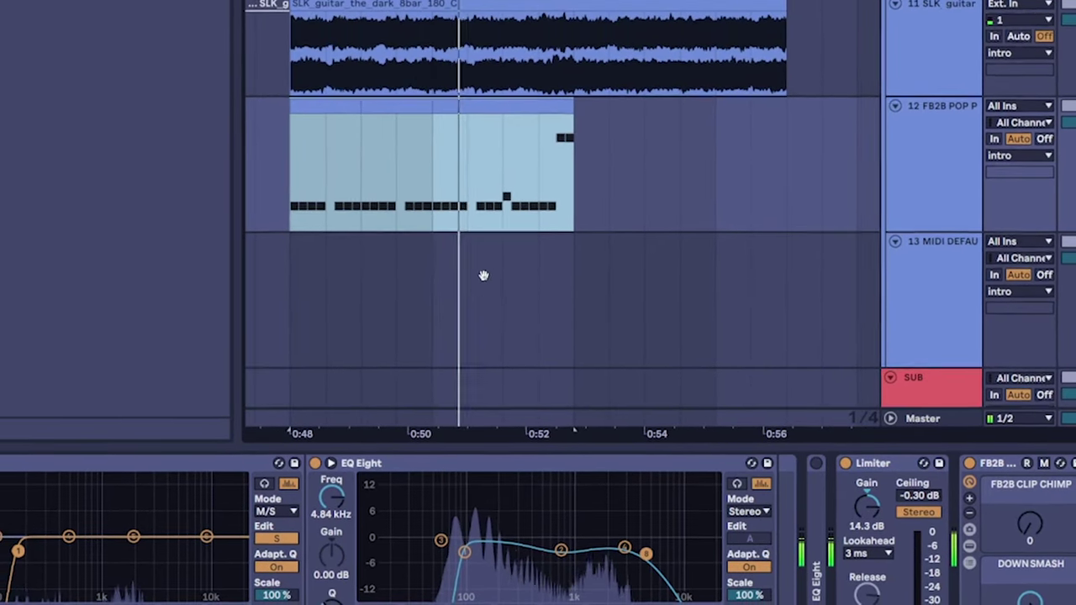
{"action": "scroll", "coordinate": [483, 276], "scroll_direction": "down", "scroll_amount": 3}
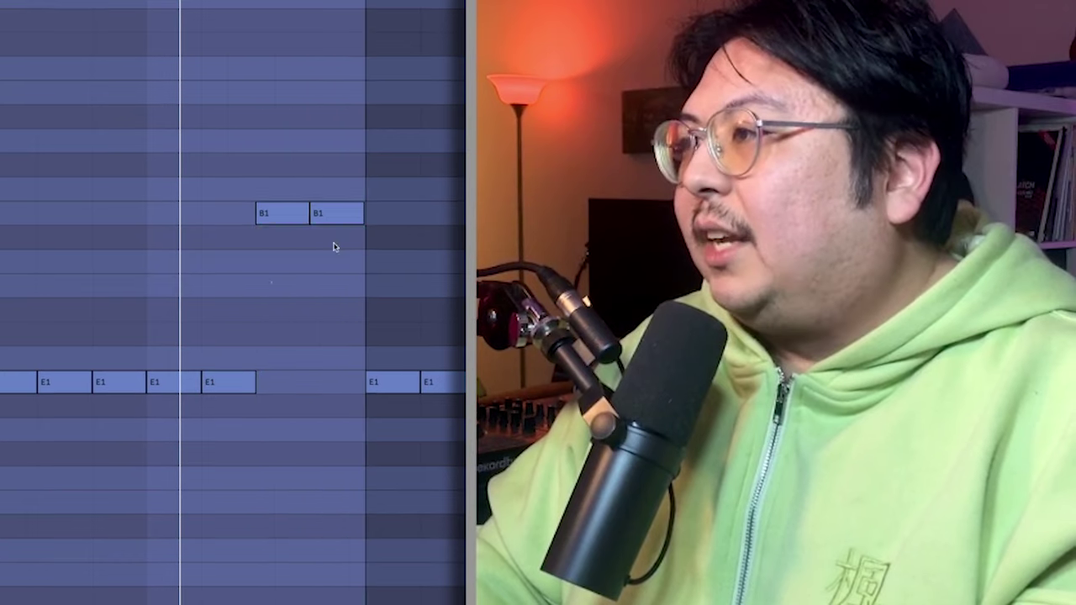
Move the bass clip's closing B1 notes down to F1 and the notes at 1.4 to E2.
{"action": "left_click_drag", "start_coordinate": [277, 217], "coordinate": [289, 291]}
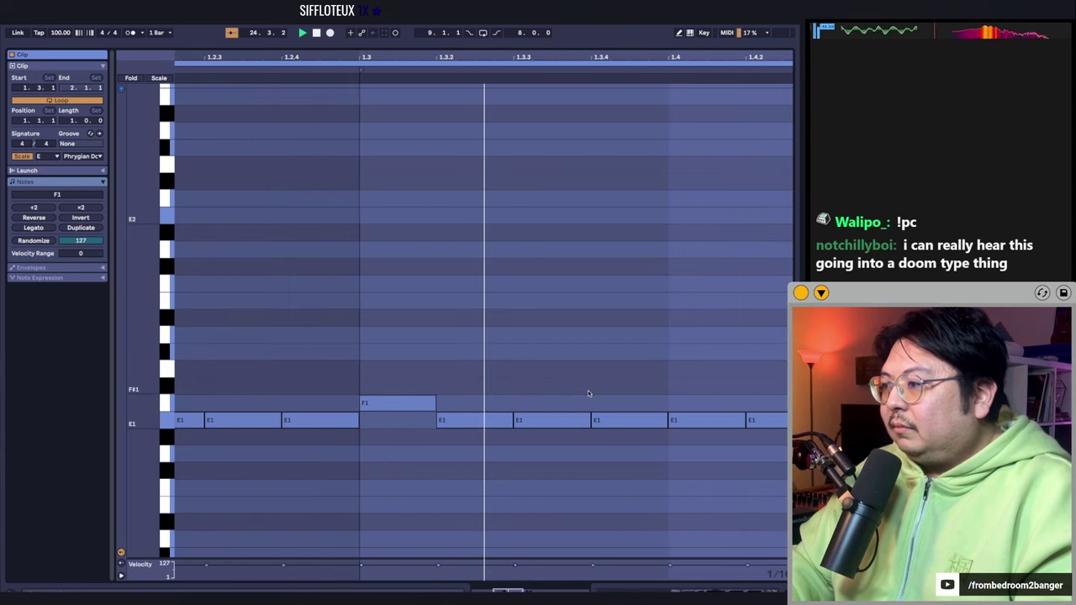
{"action": "scroll", "coordinate": [543, 384], "scroll_direction": "left", "scroll_amount": 1}
{"action": "left_click_drag", "start_coordinate": [543, 384], "coordinate": [570, 423]}
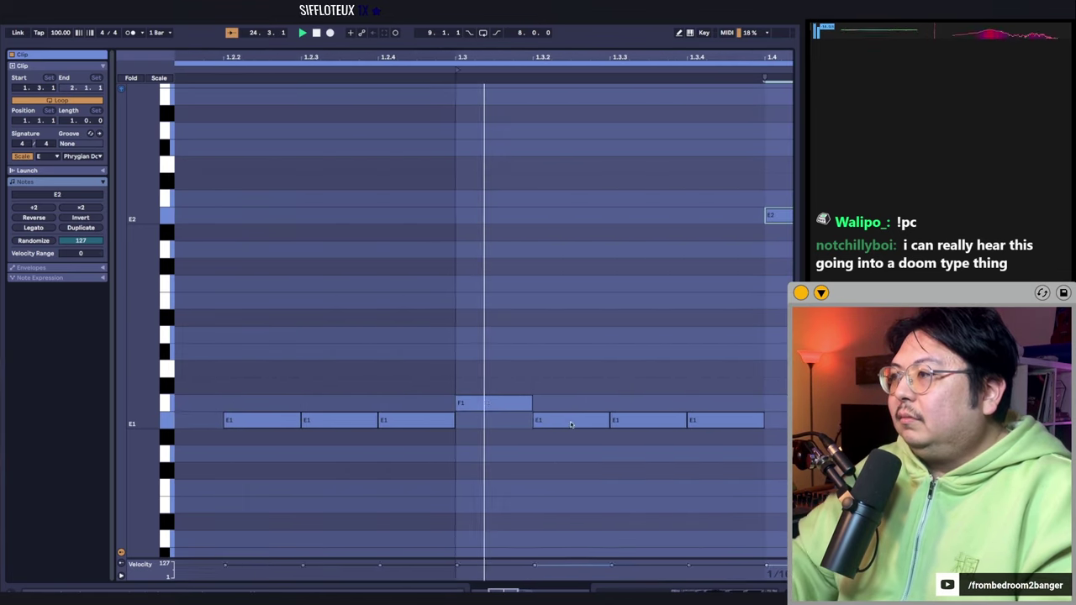
{"action": "scroll", "coordinate": [570, 423], "scroll_direction": "up", "scroll_amount": 3}
{"action": "scroll", "coordinate": [570, 423], "scroll_direction": "left", "scroll_amount": 1}
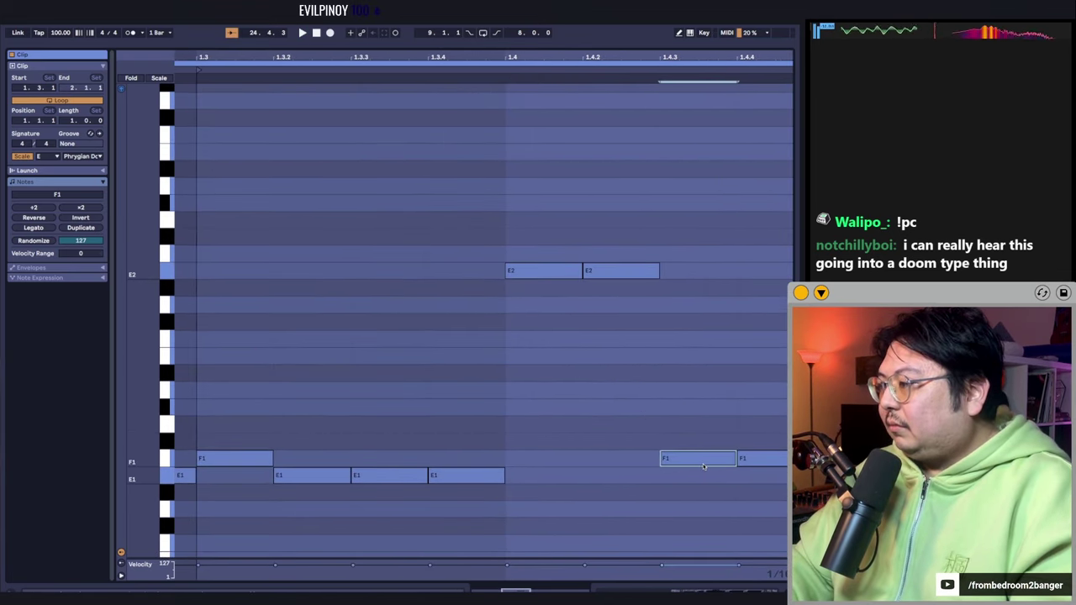
Raise the F1 note at 1.4.3 by an octave to F2 and play the bass line.
{"action": "key", "text": "shift+Up"}
{"action": "key", "text": "space"}
{"action": "scroll", "coordinate": [581, 423], "scroll_direction": "up", "scroll_amount": 1}
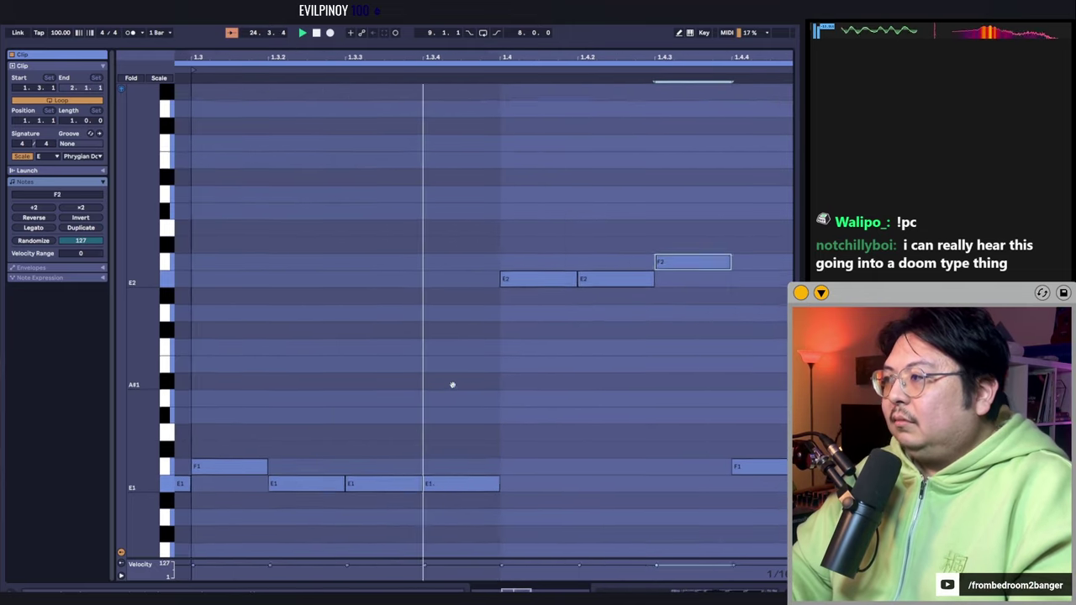
Return to the arrangement and duplicate the FB2B POP PUNK BASS clip so that it repeats from bar 23.
{"action": "key", "text": "Tab"}
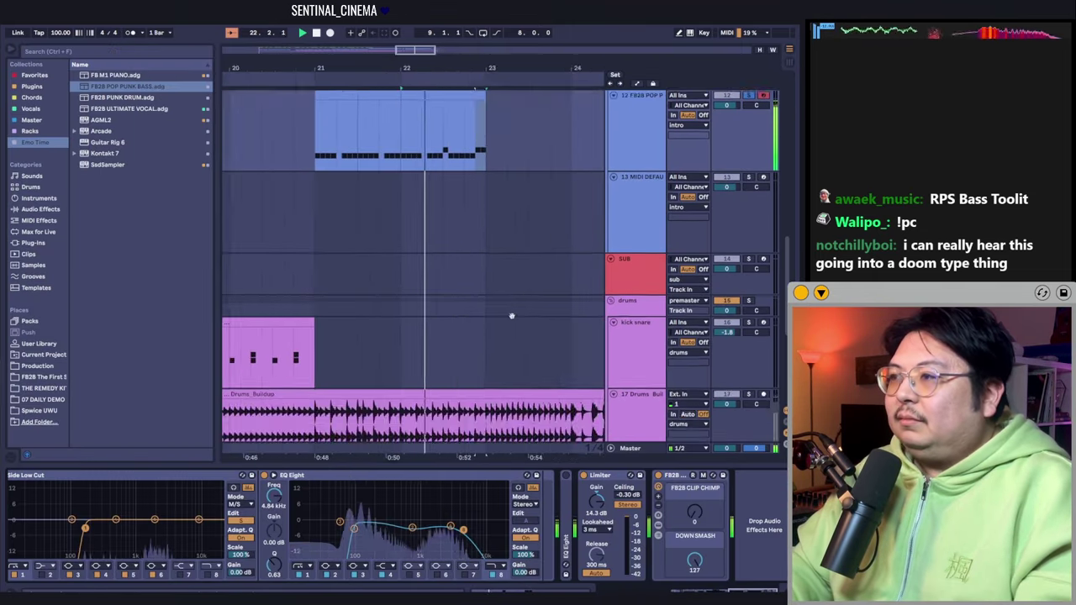
{"action": "left_click", "coordinate": [329, 204]}
{"action": "key", "text": "ctrl+d"}
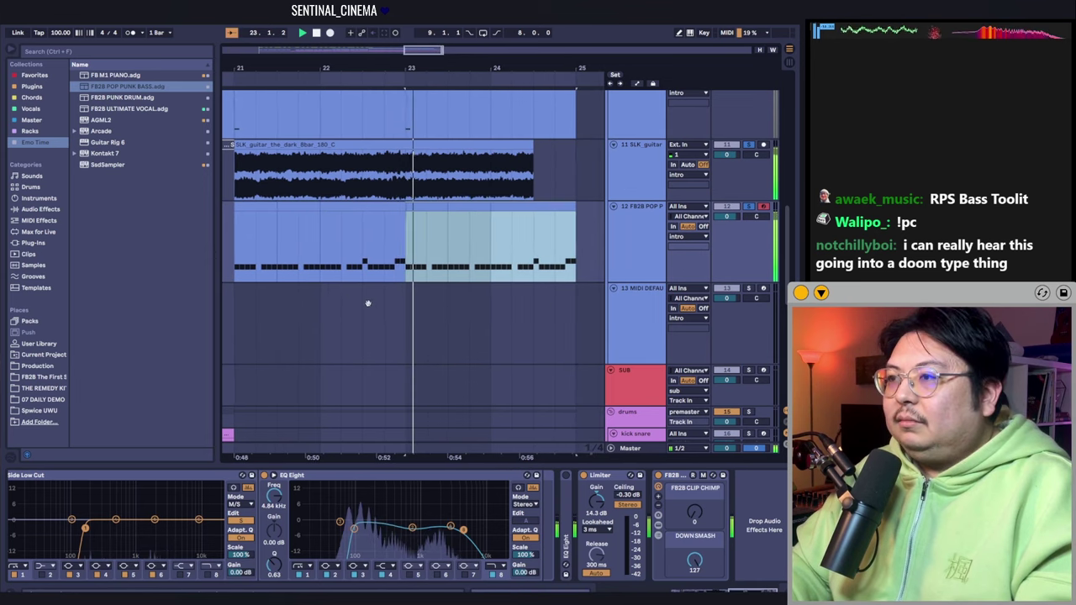
{"action": "scroll", "coordinate": [342, 338], "scroll_direction": "left", "scroll_amount": 2}
{"action": "scroll", "coordinate": [342, 337], "scroll_direction": "down", "scroll_amount": 3}
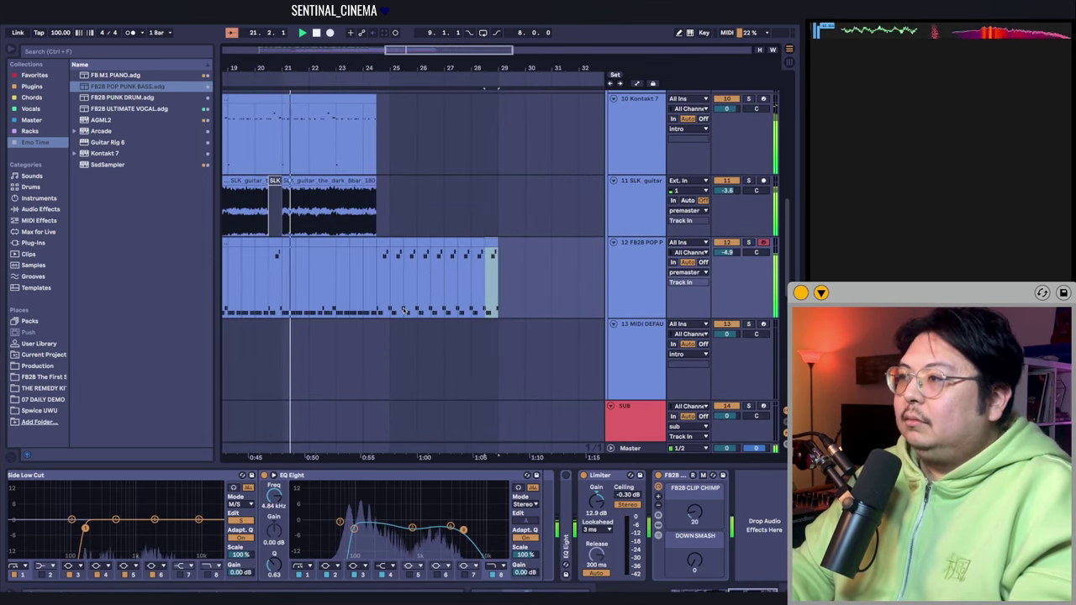
Copy the vocal chops of bars 9 to 17 on track 3 to bar 25 of the same track.
{"action": "scroll", "coordinate": [414, 308], "scroll_direction": "down", "scroll_amount": 3}
{"action": "scroll", "coordinate": [385, 211], "scroll_direction": "up", "scroll_amount": 10}
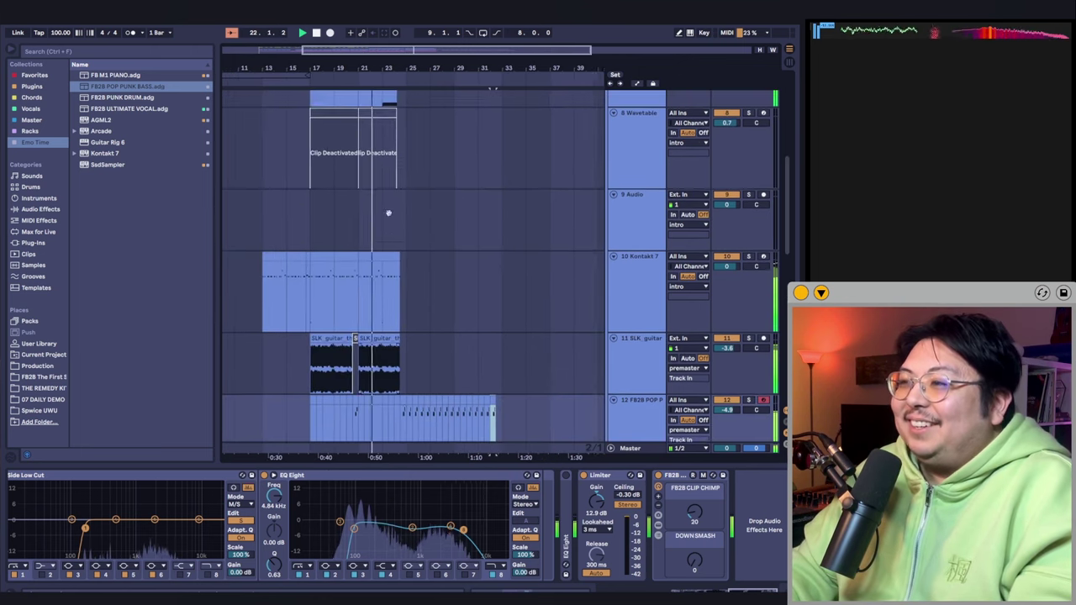
{"action": "scroll", "coordinate": [357, 212], "scroll_direction": "left", "scroll_amount": 2}
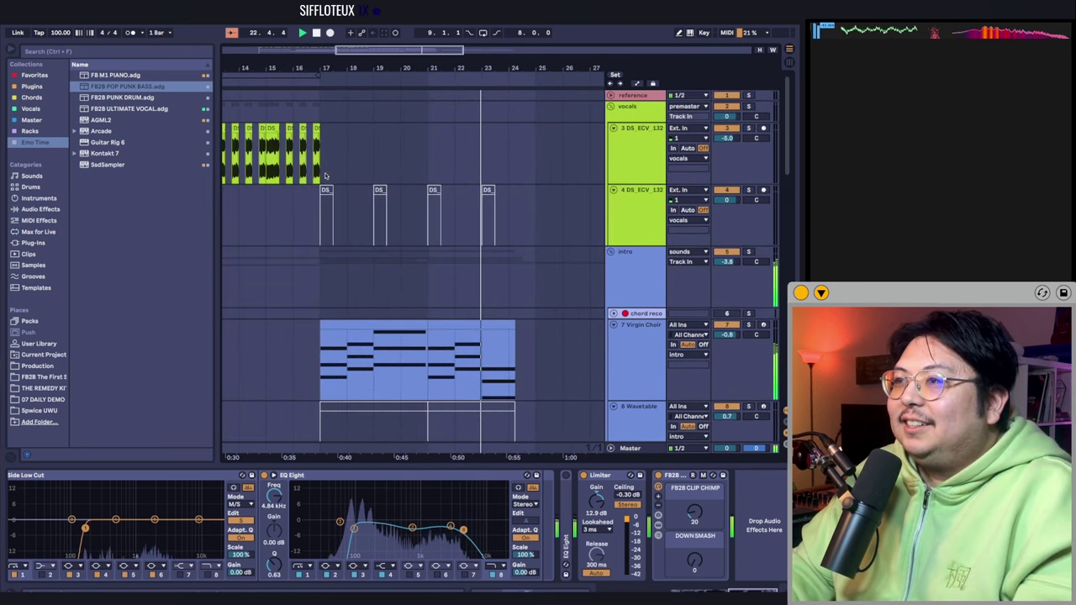
{"action": "scroll", "coordinate": [282, 174], "scroll_direction": "left", "scroll_amount": 3}
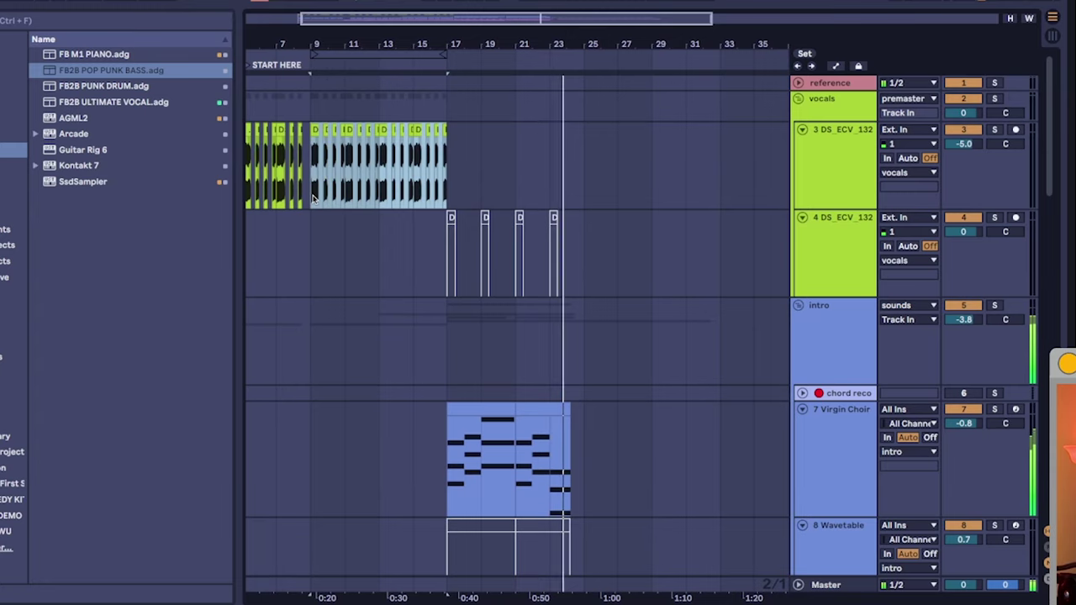
{"action": "left_click", "coordinate": [569, 193]}
{"action": "scroll", "coordinate": [650, 394], "scroll_direction": "down", "scroll_amount": 10}
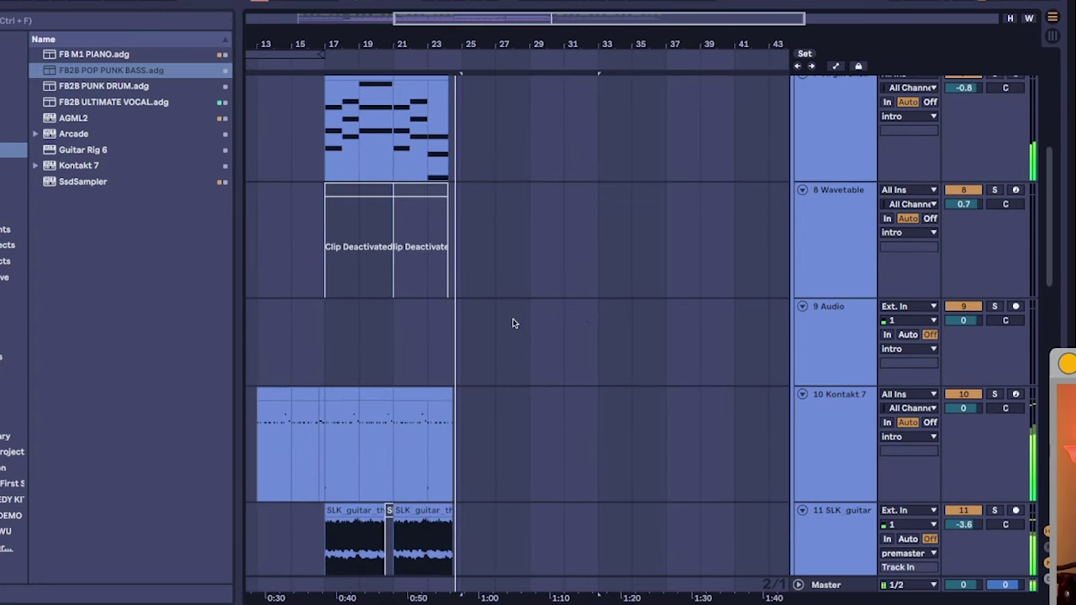
{"action": "scroll", "coordinate": [552, 270], "scroll_direction": "down", "scroll_amount": 7}
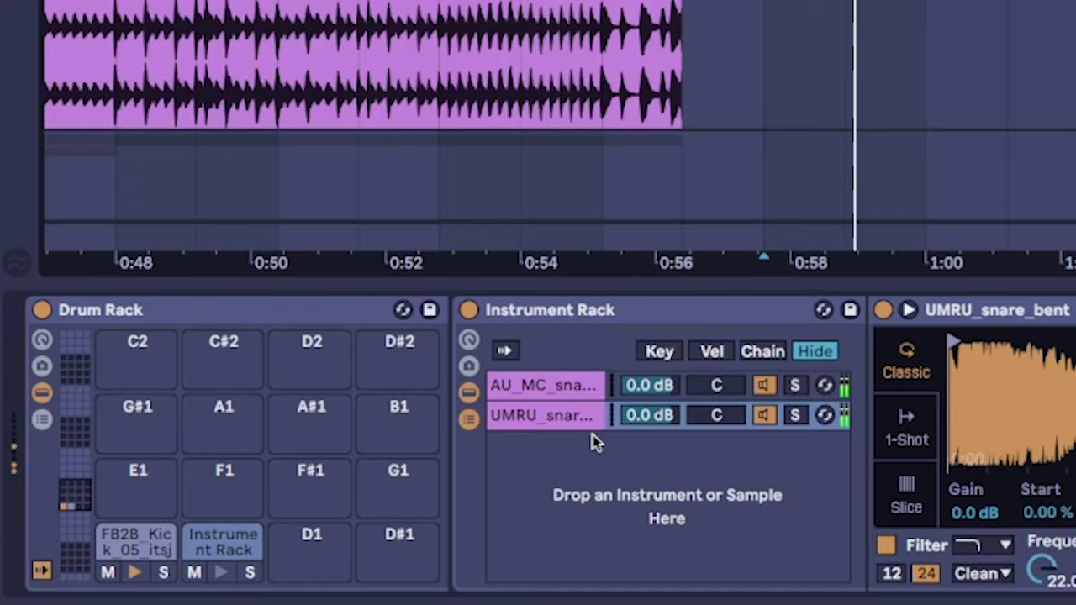
Adjust the UMRU snare chain's volume in the Instrument Rack, set UMRU_snare_bent to 1-Shot playback and inspect the AU_MC_snare_one_shot_convulsed sample.
{"action": "left_click_drag", "start_coordinate": [649, 417], "coordinate": [649, 395]}
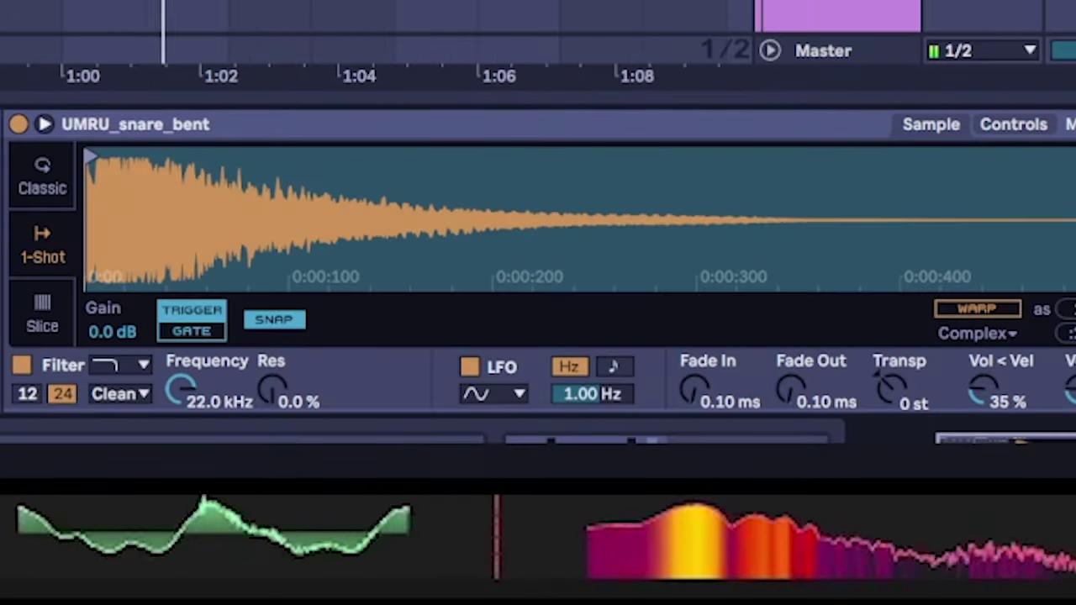
{"action": "key", "text": "Down"}
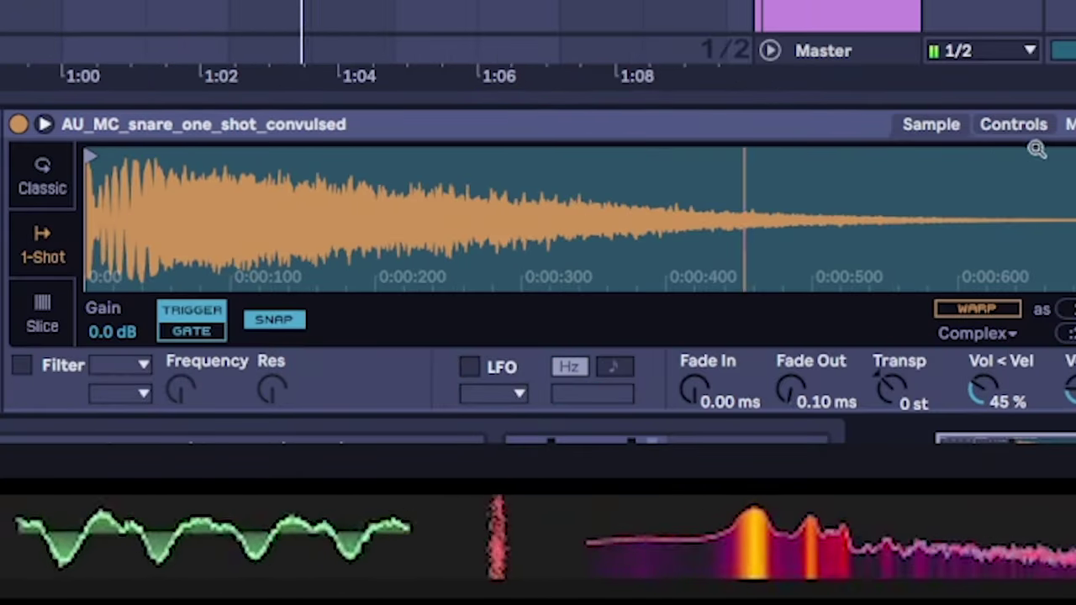
{"action": "mouse_move", "coordinate": [1036, 165]}
{"action": "left_mouse_down"}
{"action": "mouse_move", "coordinate": [480, 159]}
{"action": "mouse_move", "coordinate": [395, 172]}
{"action": "left_mouse_up"}
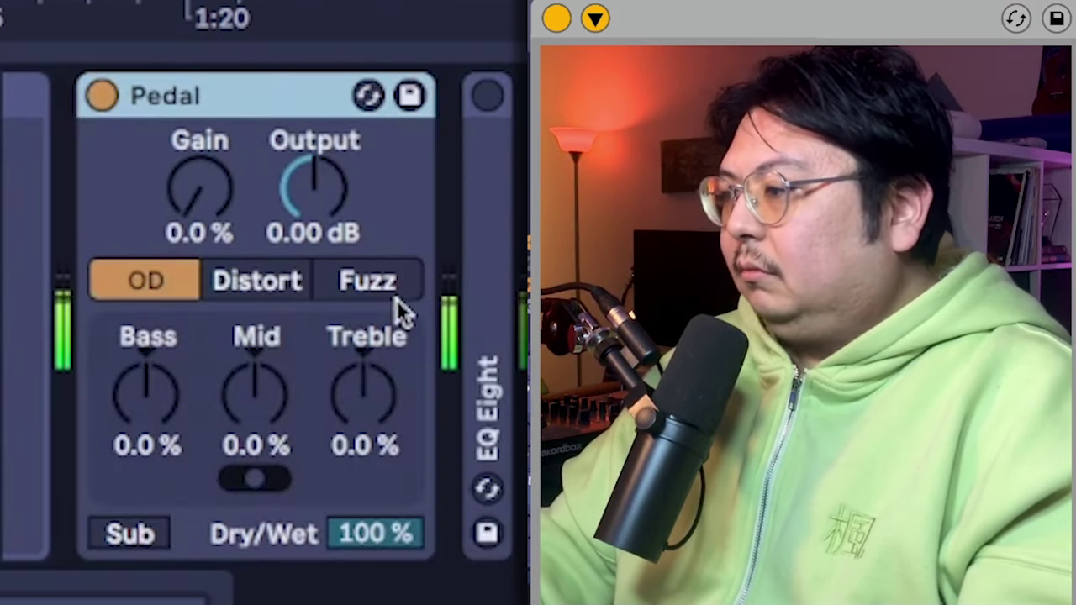
Raise the Pedal effect's gain and adjust its tone controls.
{"action": "left_click_drag", "start_coordinate": [177, 202], "coordinate": [176, 122]}
{"action": "left_click_drag", "start_coordinate": [253, 390], "coordinate": [358, 398]}
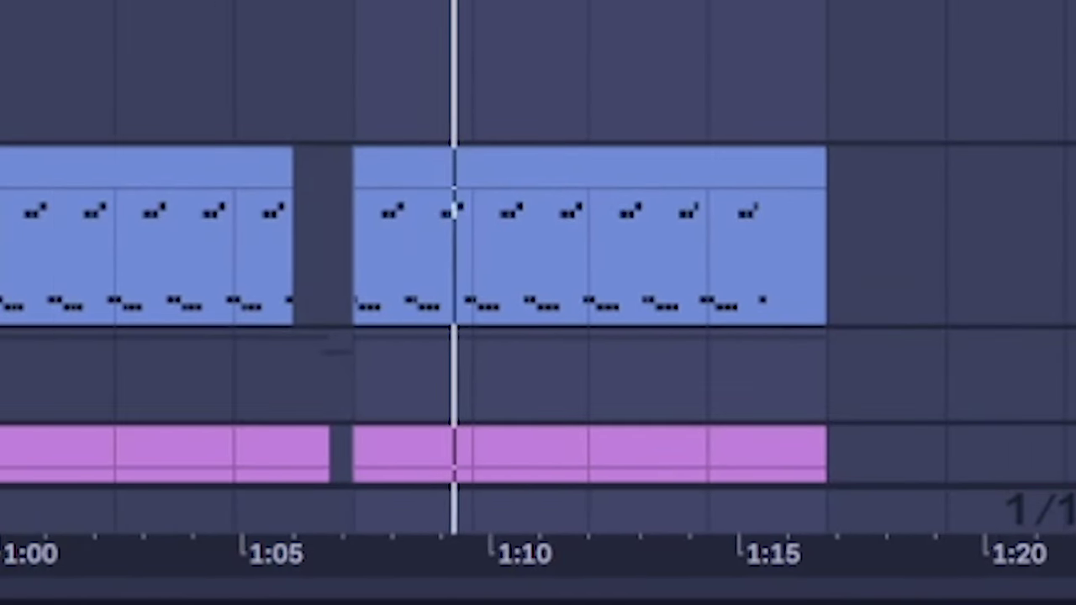
Consolidate the red MIDI clips at bars 33 to 37 on the 15 Wavetable track into one clip, then open and play it.
{"action": "left_click", "coordinate": [401, 243]}
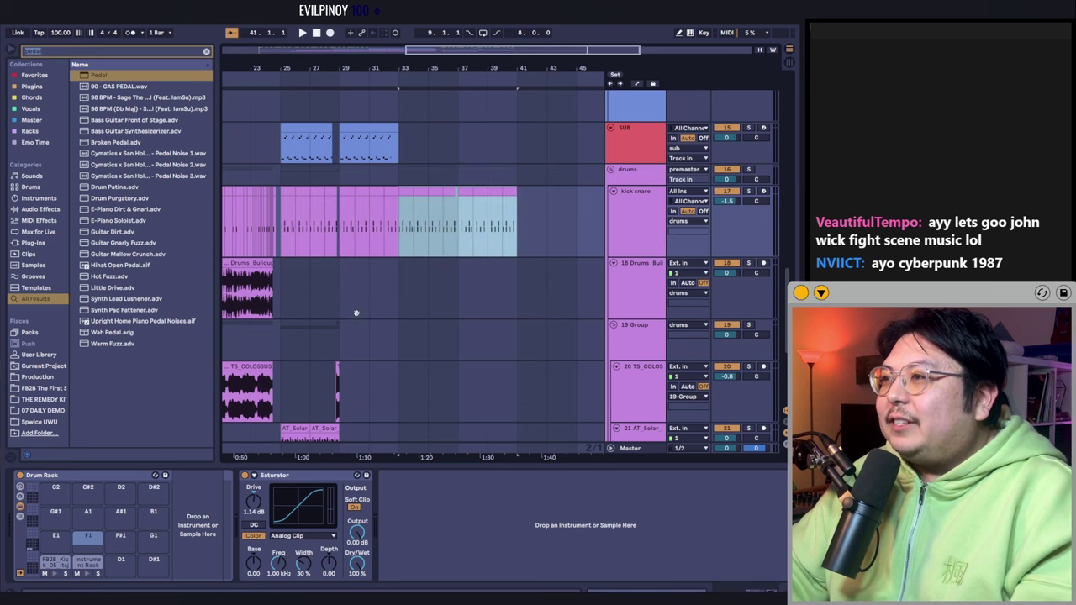
{"action": "scroll", "coordinate": [356, 314], "scroll_direction": "up", "scroll_amount": 10}
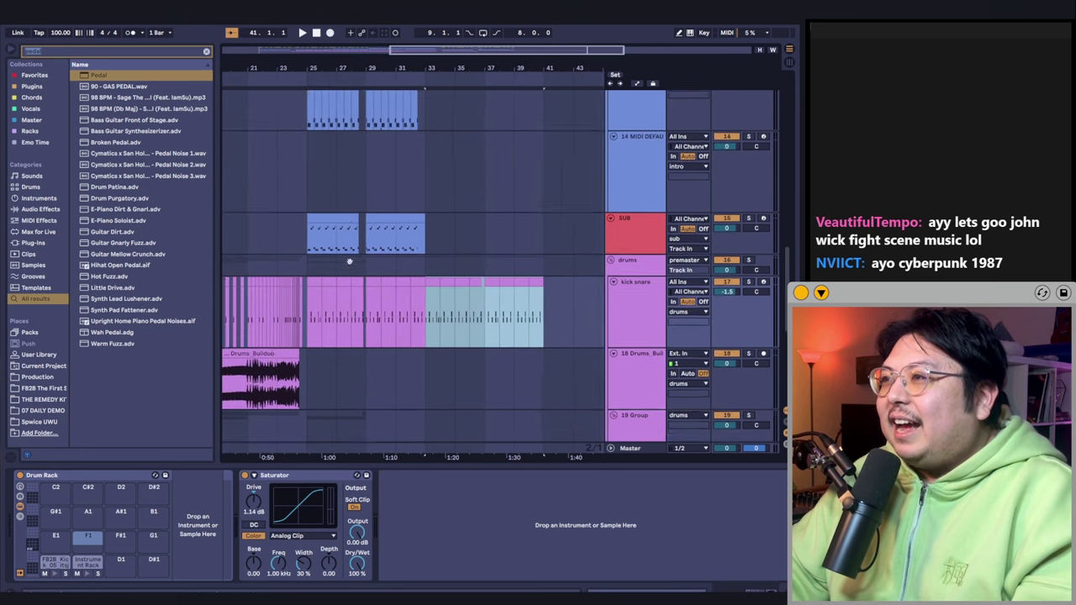
{"action": "left_click", "coordinate": [391, 266]}
{"action": "scroll", "coordinate": [390, 266], "scroll_direction": "down", "scroll_amount": 10}
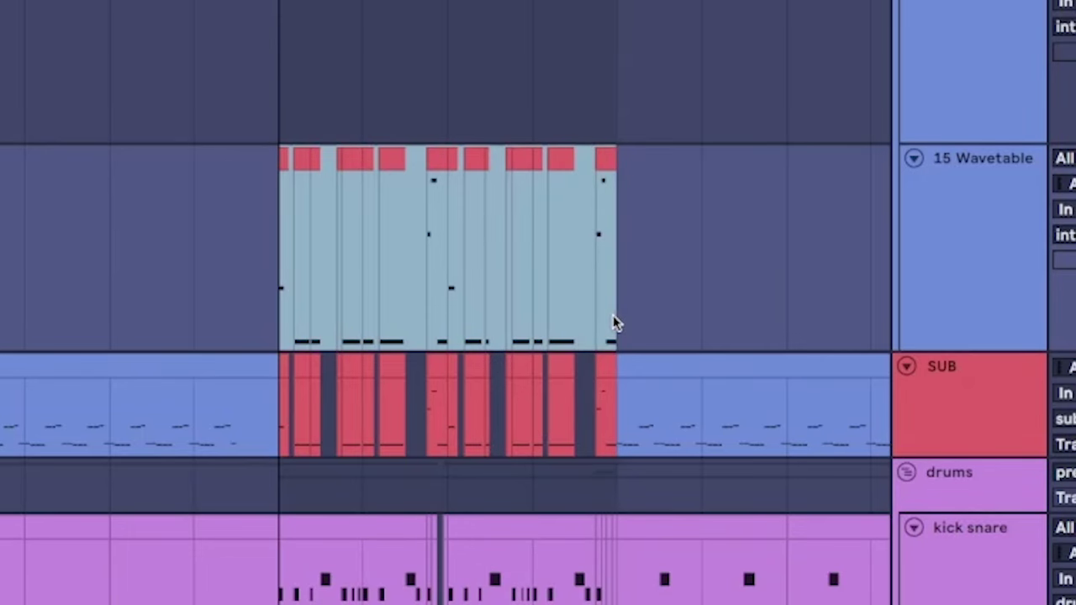
{"action": "key", "text": "ctrl+j"}
{"action": "double_click", "coordinate": [476, 192]}
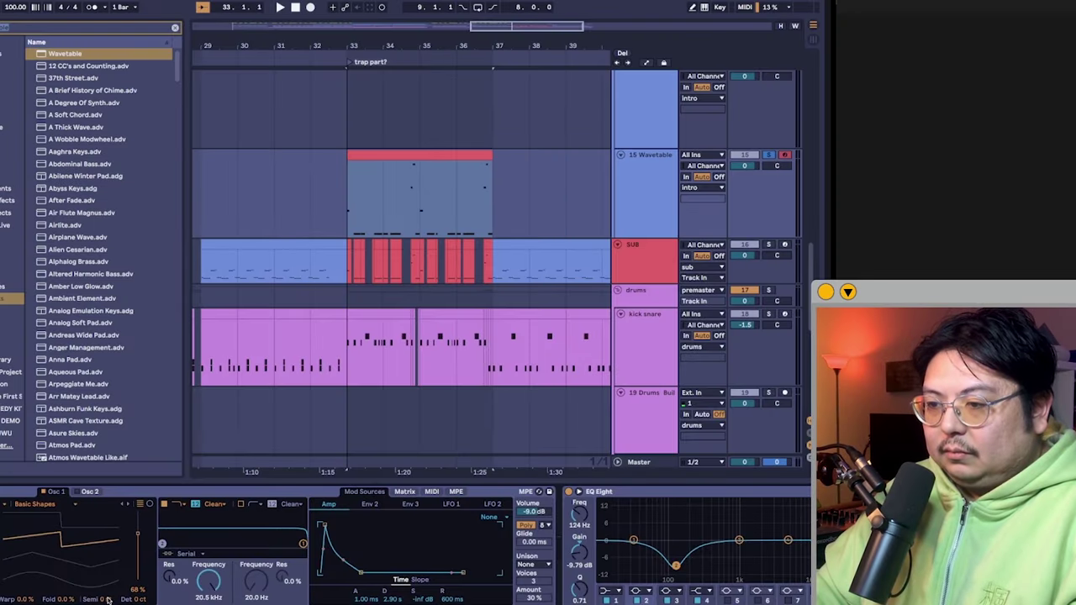
{"action": "scroll", "coordinate": [572, 258], "scroll_direction": "up", "scroll_amount": 2}
{"action": "key", "text": "space"}
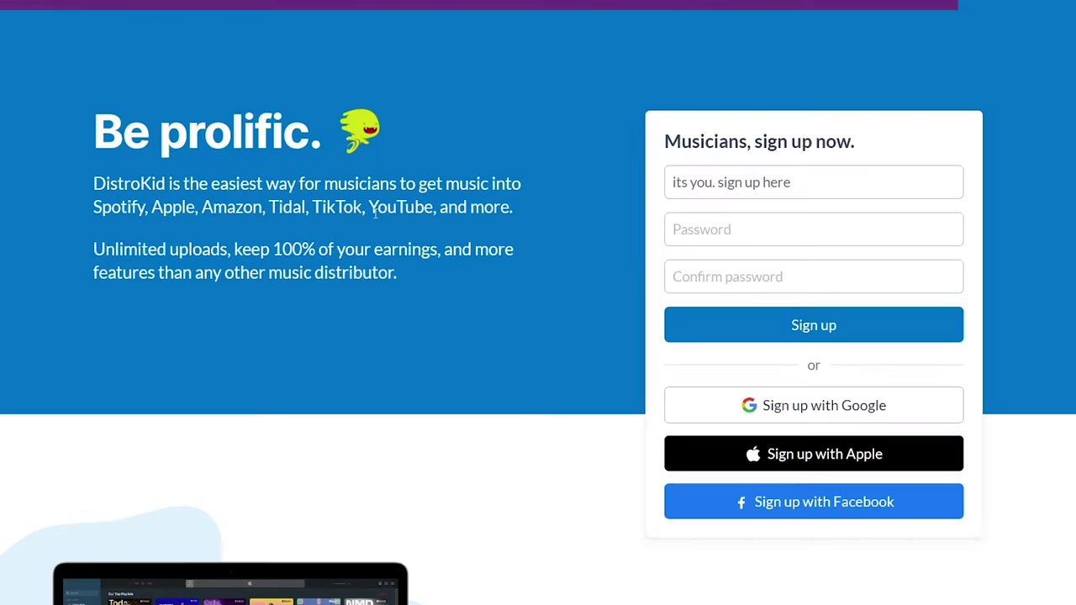
Switch to the DistroKid website and look through the home page's sign-up form, pricing, store and feature sections.
{"action": "scroll", "coordinate": [365, 311], "scroll_direction": "down", "scroll_amount": 2}
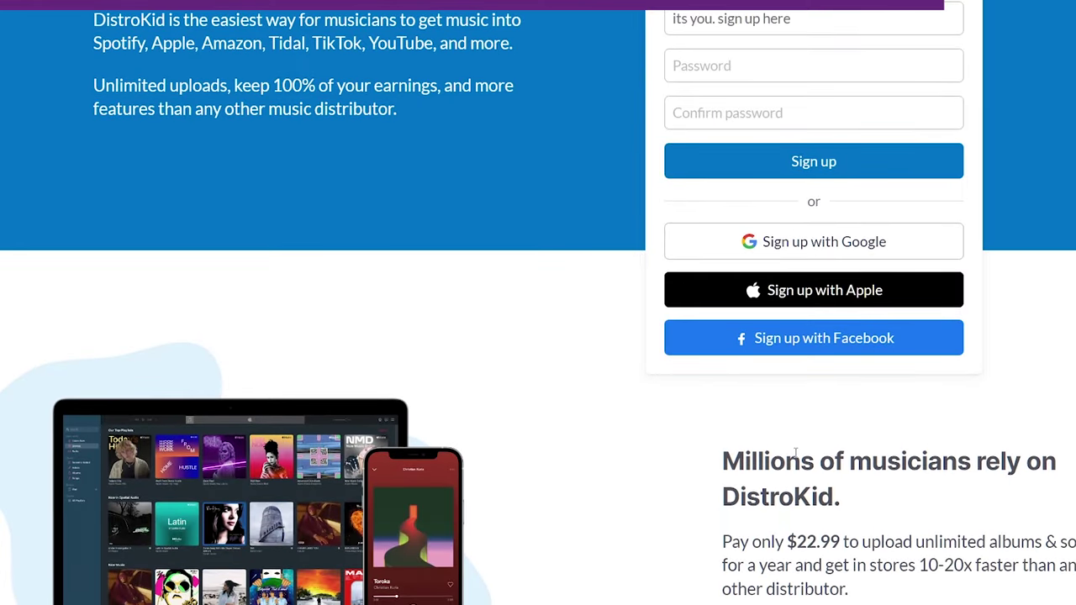
{"action": "scroll", "coordinate": [795, 454], "scroll_direction": "down", "scroll_amount": 5}
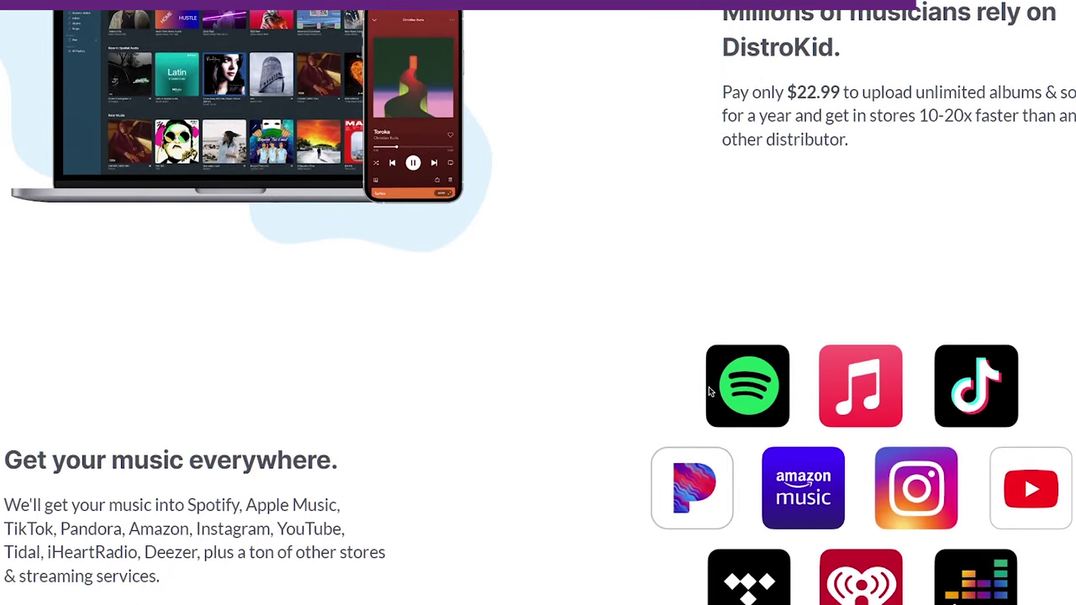
{"action": "scroll", "coordinate": [709, 391], "scroll_direction": "down", "scroll_amount": 6}
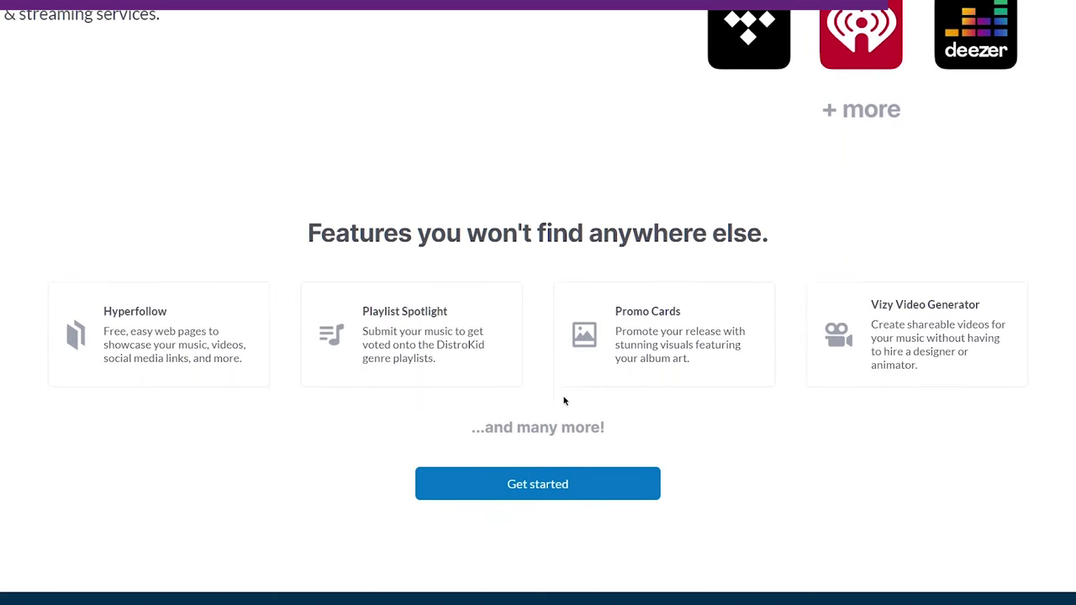
{"action": "scroll", "coordinate": [575, 395], "scroll_direction": "down", "scroll_amount": 2}
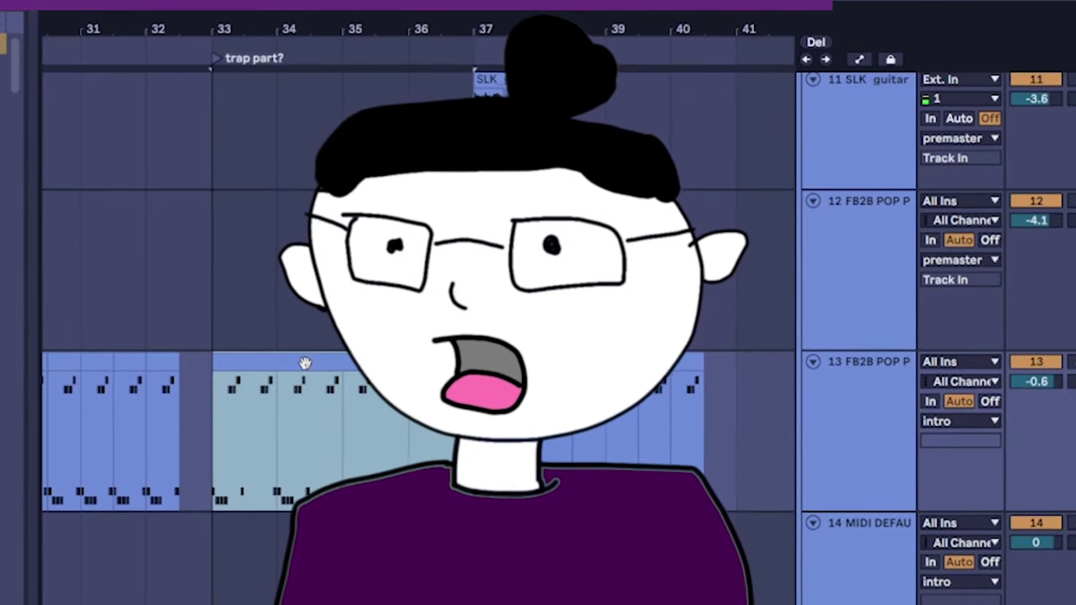
Switch back to Ableton Live, open the bass clip at bar 33 on track 13 and look over the trap part's tracks.
{"action": "double_click", "coordinate": [305, 363]}
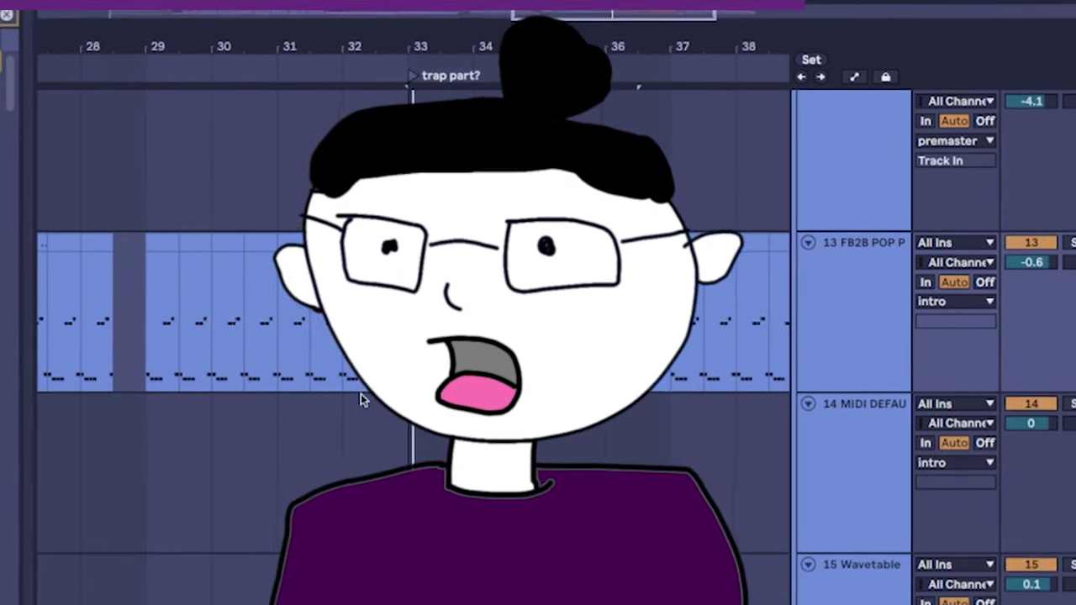
{"action": "scroll", "coordinate": [361, 393], "scroll_direction": "up", "scroll_amount": 5}
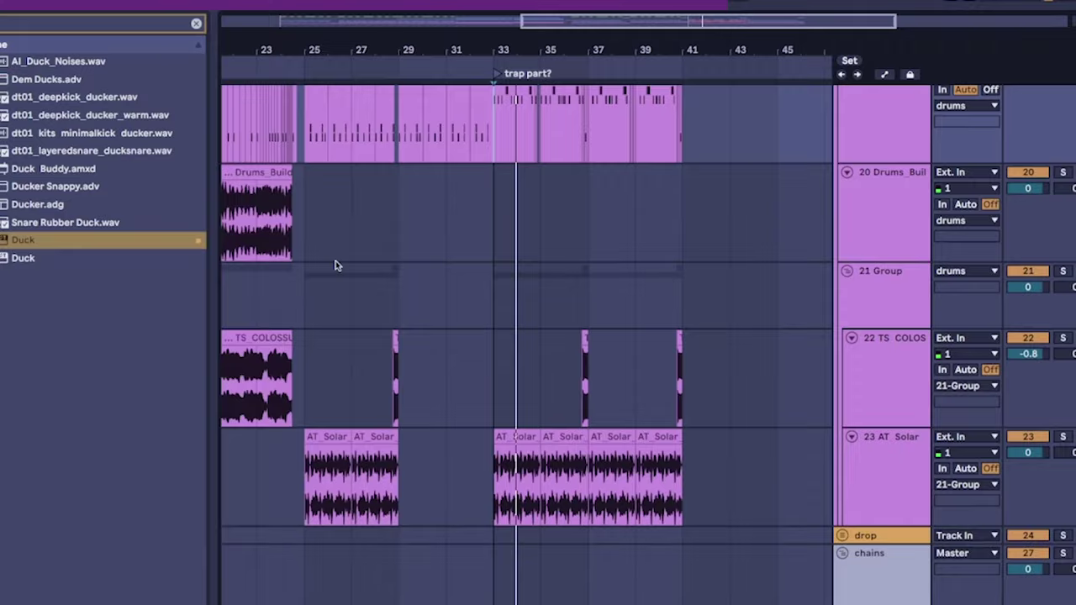
{"action": "scroll", "coordinate": [335, 266], "scroll_direction": "up", "scroll_amount": 15}
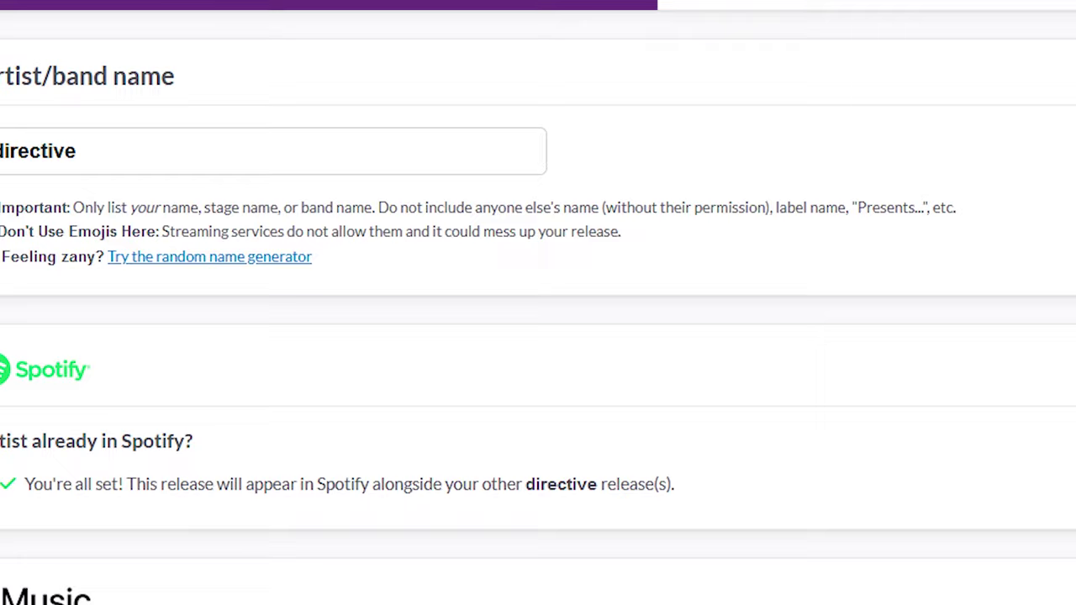
Switch to the DistroKid upload form and review its artist name and previous release sections.
{"action": "scroll", "coordinate": [538, 302], "scroll_direction": "up", "scroll_amount": 1}
{"action": "scroll", "coordinate": [538, 302], "scroll_direction": "up", "scroll_amount": 4}
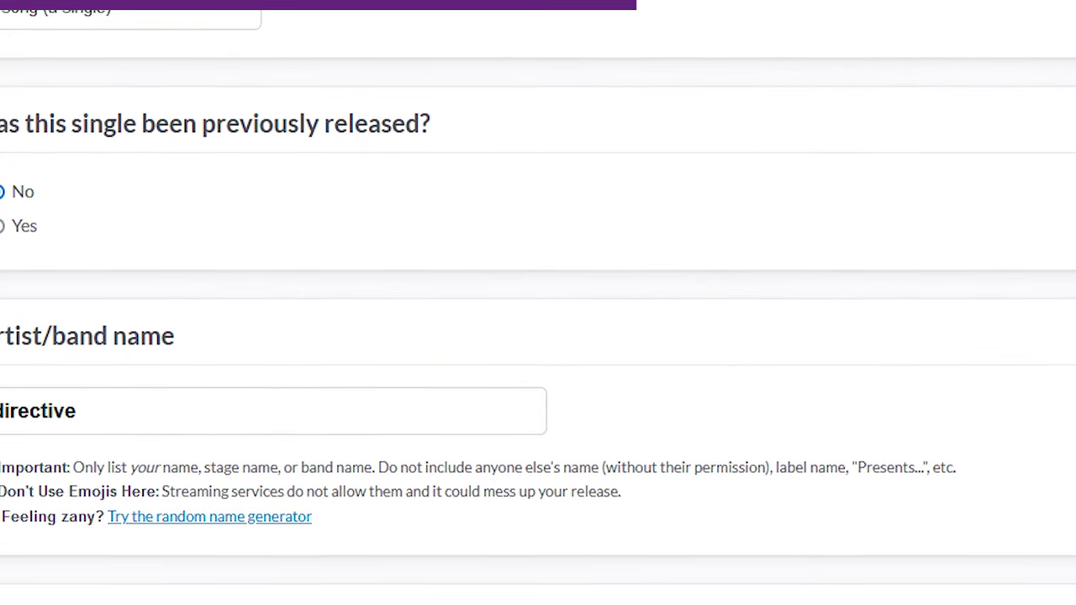
{"action": "scroll", "coordinate": [538, 303], "scroll_direction": "up", "scroll_amount": 1}
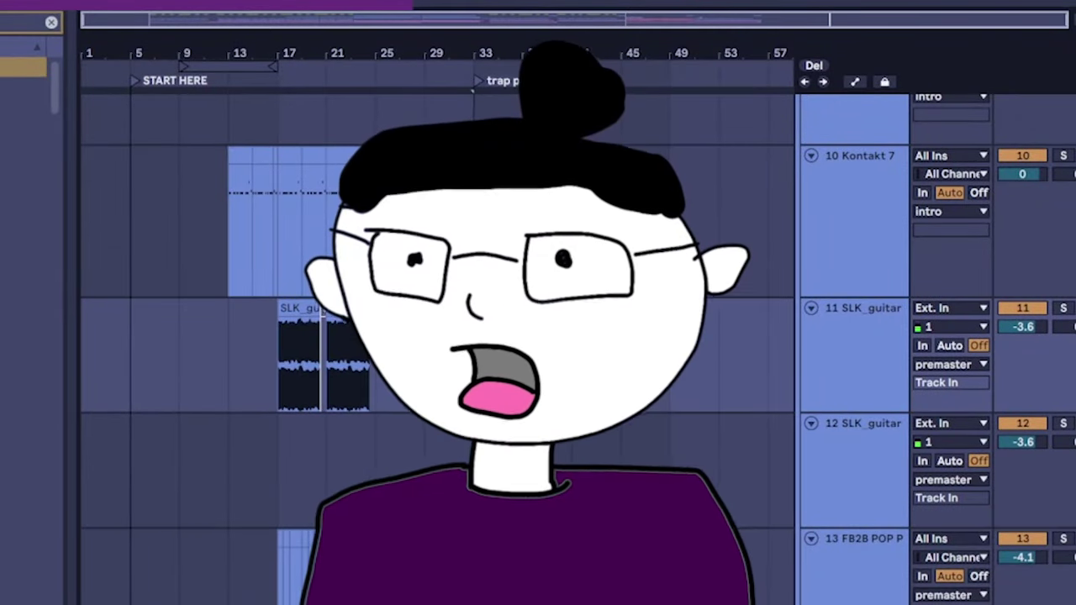
Return to Ableton Live and review the SLK_guitar and FB2B POP P tracks through the trap part from bar 33.
{"action": "left_click", "coordinate": [643, 445]}
{"action": "scroll", "coordinate": [643, 446], "scroll_direction": "up", "scroll_amount": 5}
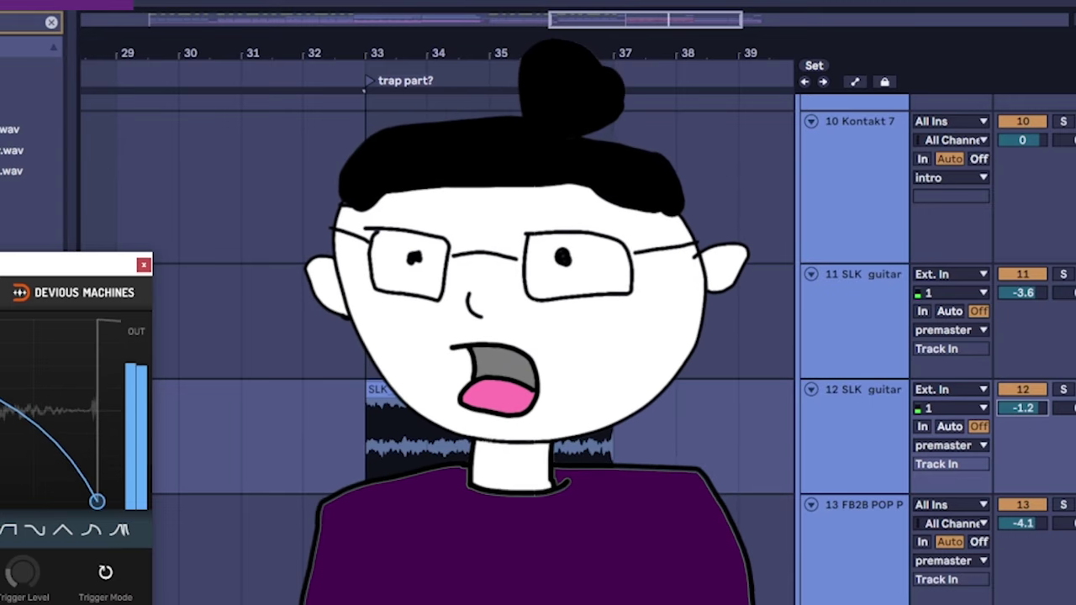
{"action": "scroll", "coordinate": [470, 337], "scroll_direction": "down", "scroll_amount": 1}
{"action": "scroll", "coordinate": [471, 336], "scroll_direction": "left", "scroll_amount": 2}
{"action": "scroll", "coordinate": [471, 337], "scroll_direction": "up", "scroll_amount": 5}
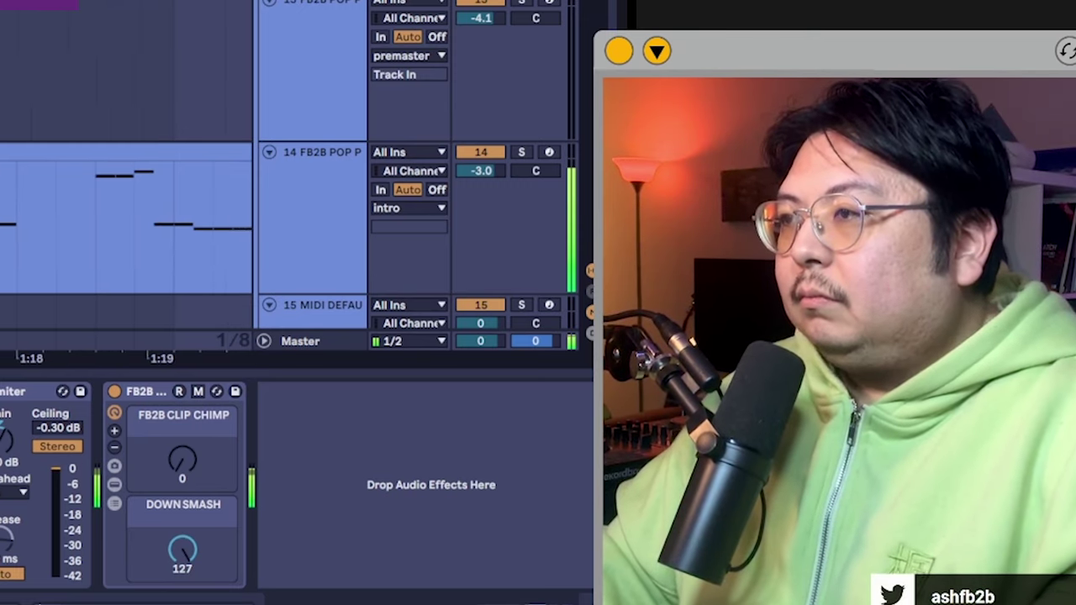
{"action": "scroll", "coordinate": [294, 168], "scroll_direction": "down", "scroll_amount": 3}
{"action": "scroll", "coordinate": [295, 168], "scroll_direction": "up", "scroll_amount": 3}
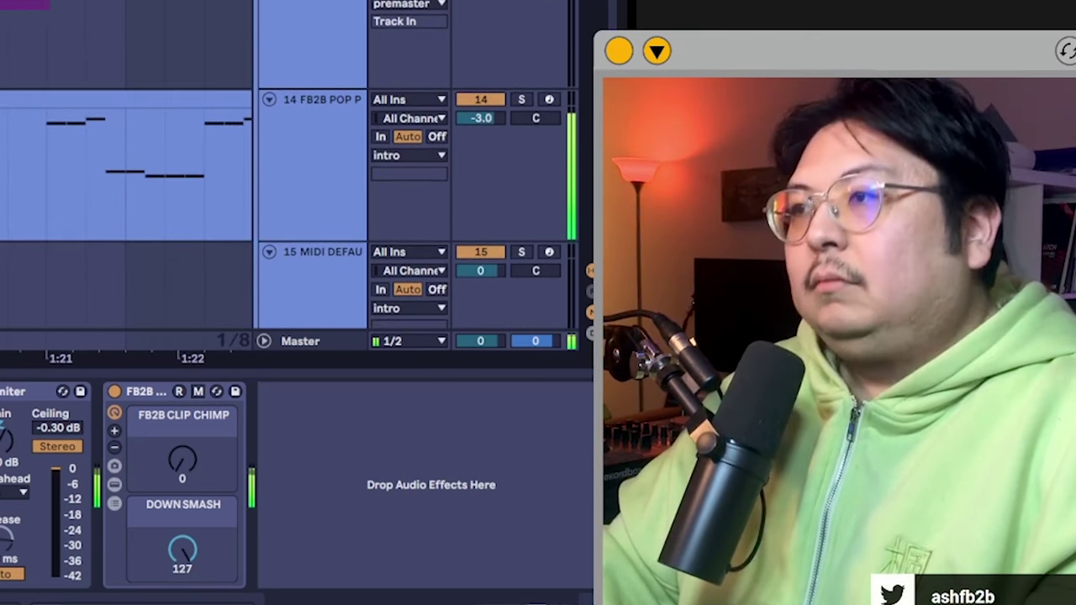
{"action": "scroll", "coordinate": [126, 226], "scroll_direction": "up", "scroll_amount": 2}
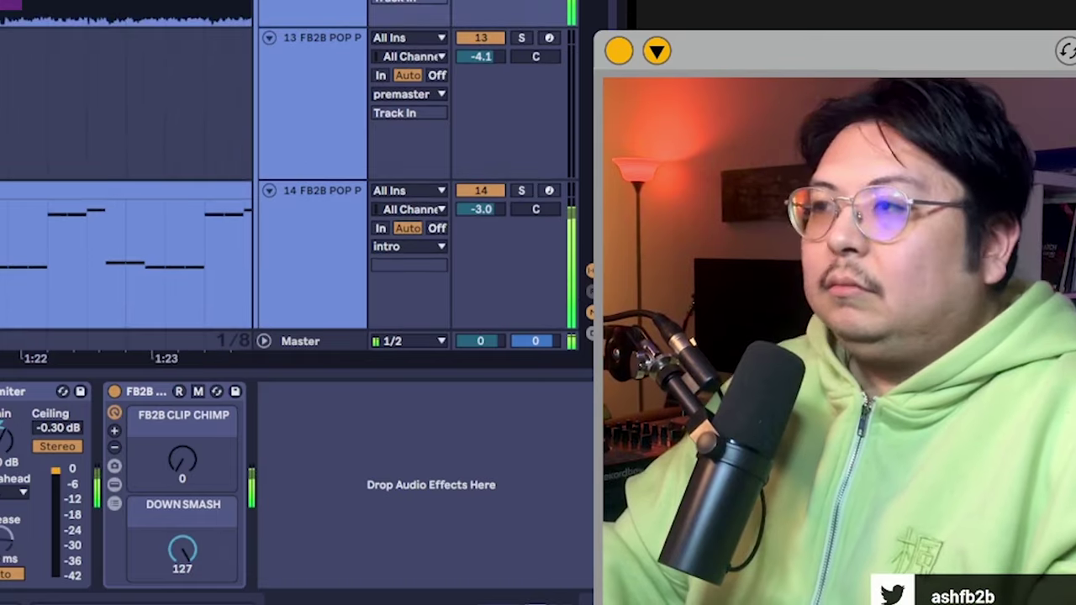
{"action": "scroll", "coordinate": [126, 227], "scroll_direction": "down", "scroll_amount": 2}
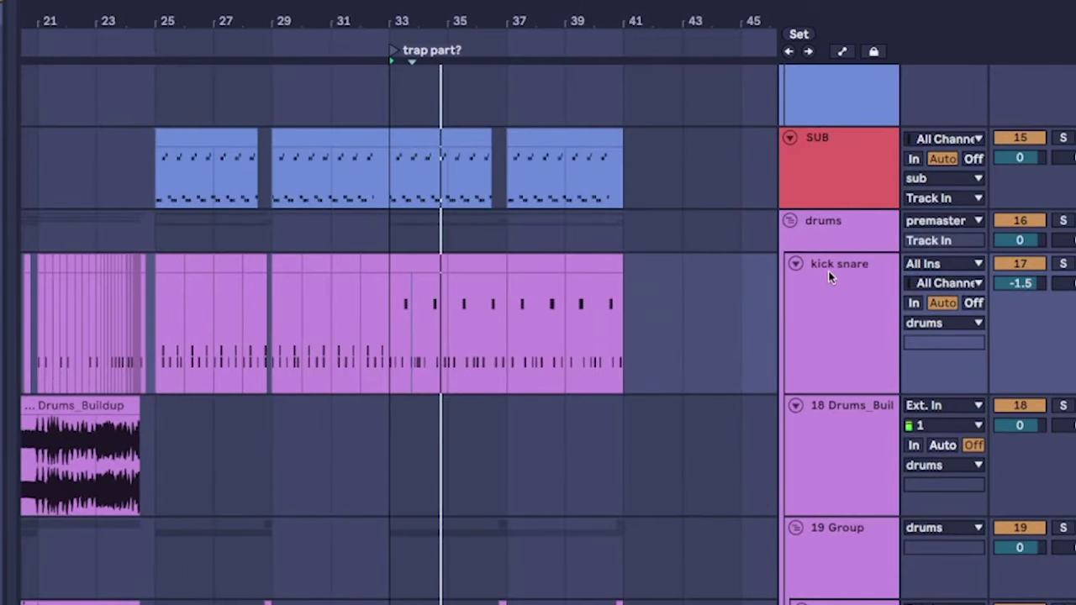
Load FB2B_Kick_06_DEEPYWEEBY.wav from the Kicks folder onto pad E1 of the kick snare track's Drum Rack.
{"action": "left_click", "coordinate": [830, 278]}
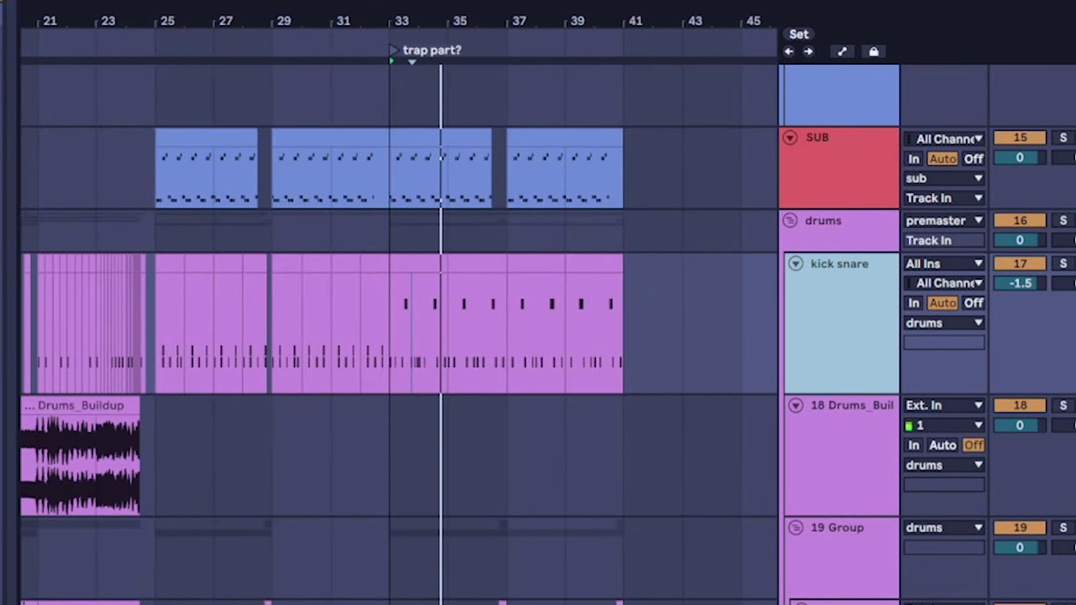
{"action": "left_click", "coordinate": [257, 276]}
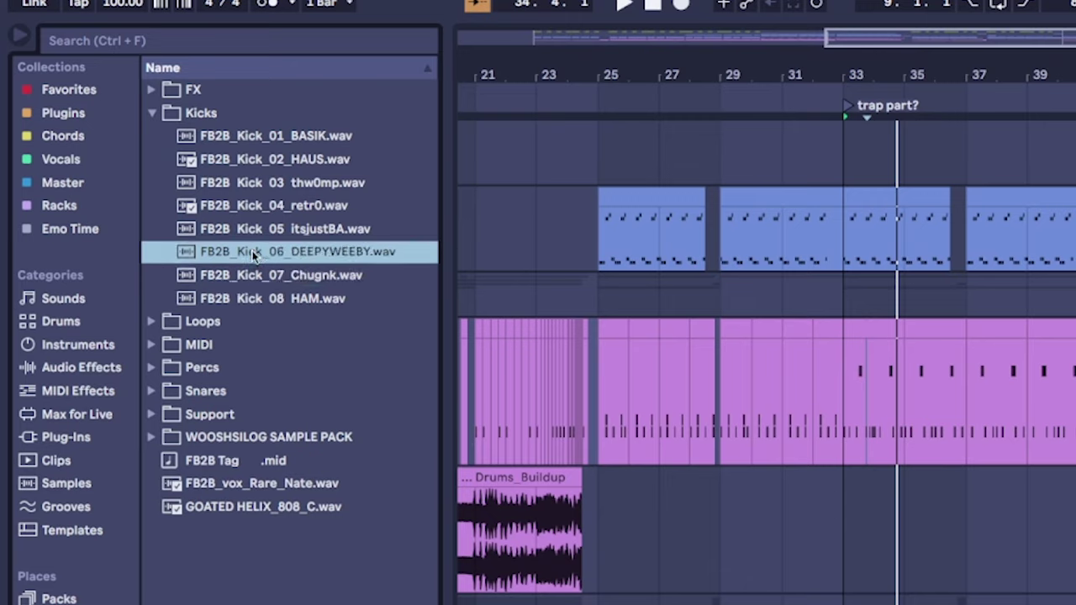
{"action": "left_click_drag", "start_coordinate": [256, 247], "coordinate": [354, 469]}
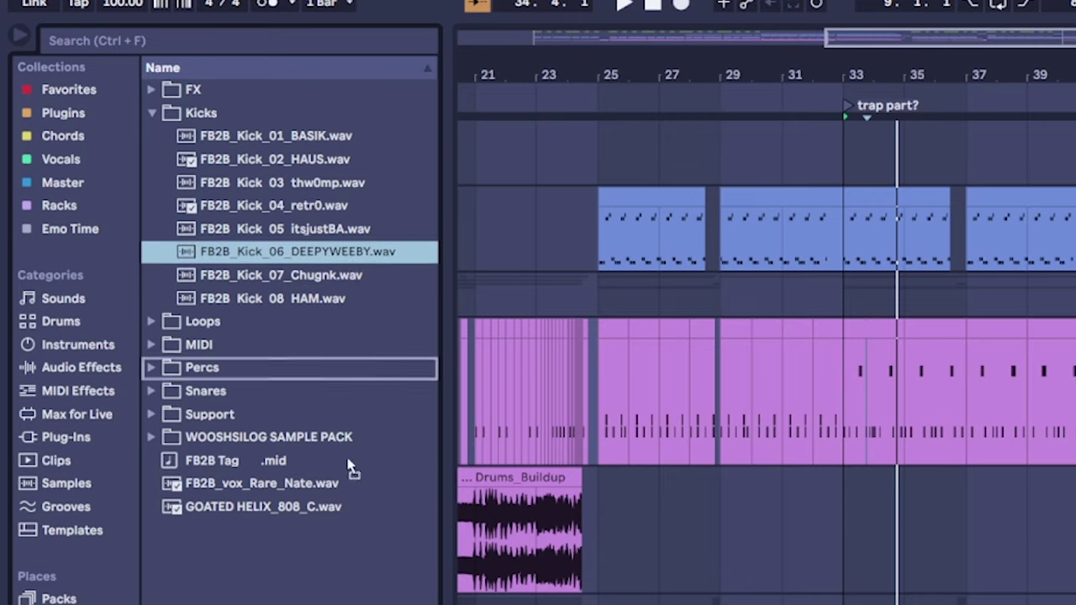
{"action": "left_click_drag", "start_coordinate": [206, 419], "coordinate": [206, 418]}
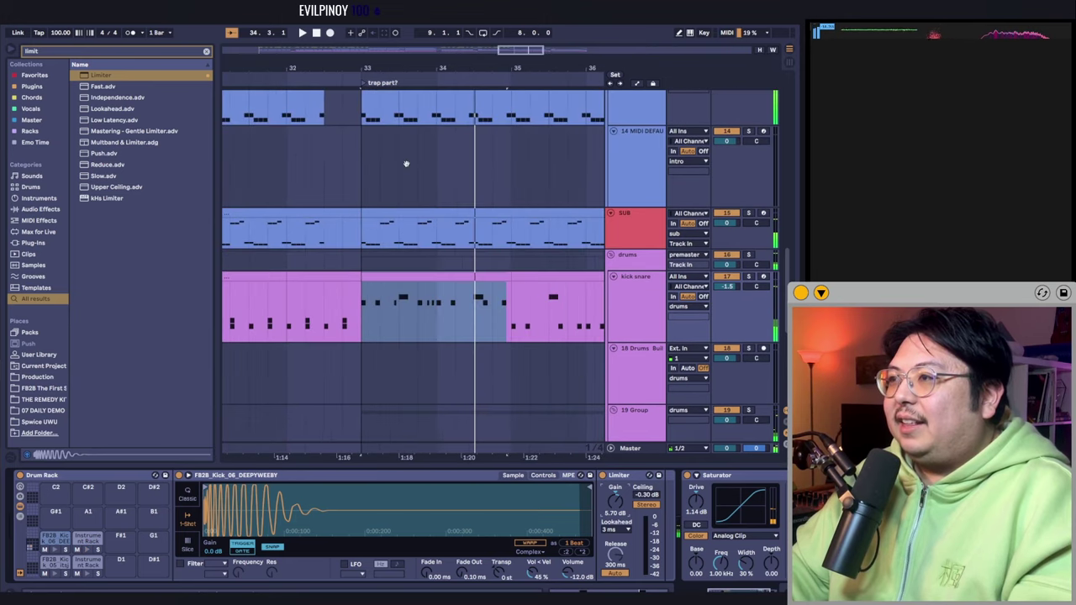
Deactivate the third beat of bar 33 in the bass clips on track 13 and the SUB track.
{"action": "scroll", "coordinate": [406, 163], "scroll_direction": "up", "scroll_amount": 3}
{"action": "left_click", "coordinate": [396, 191]}
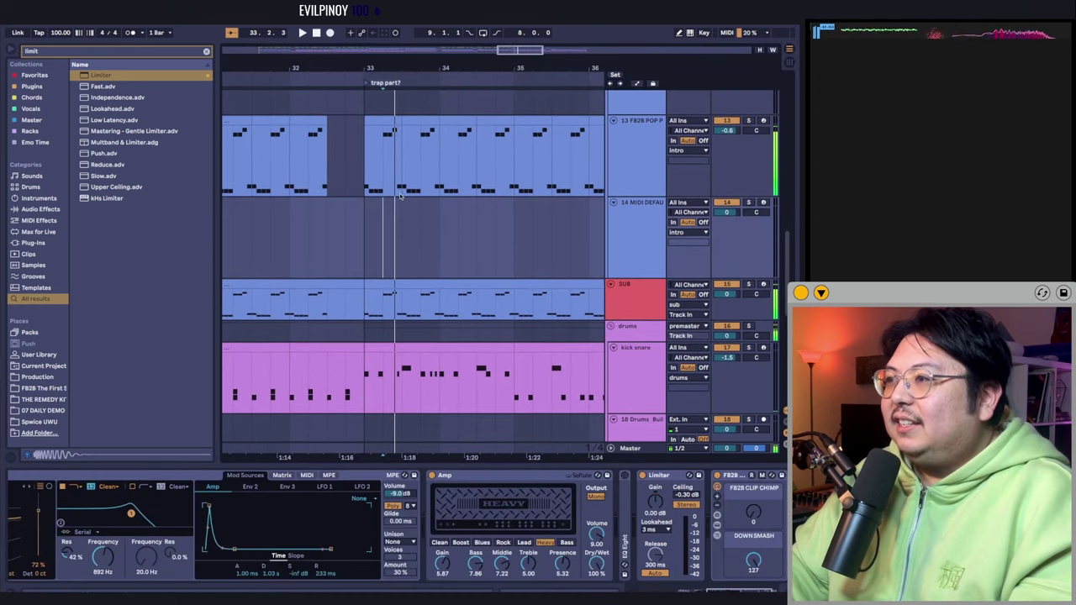
{"action": "left_click_drag", "start_coordinate": [401, 195], "coordinate": [416, 217]}
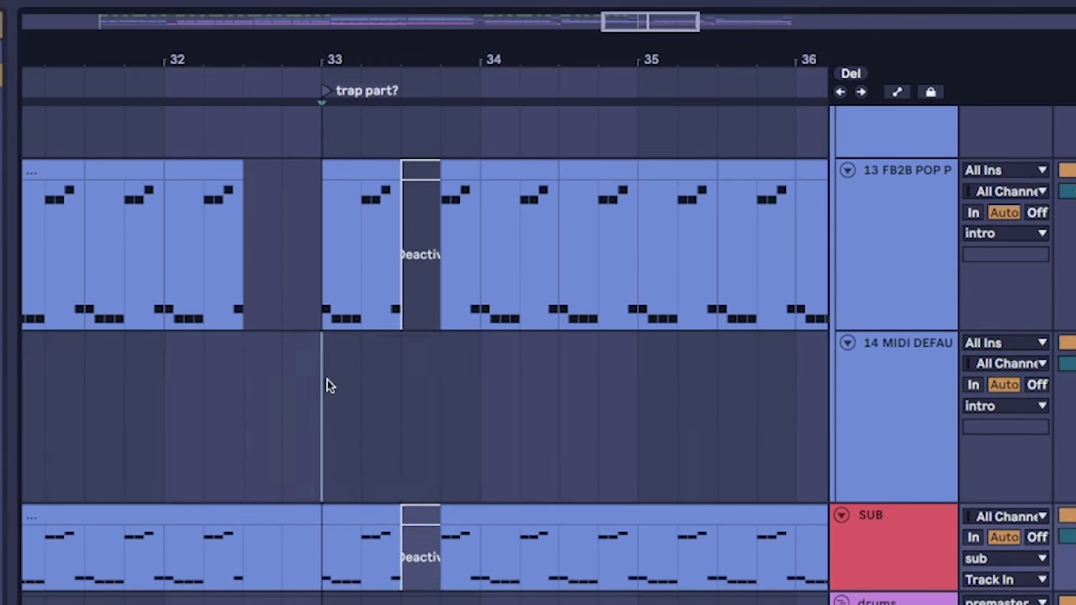
Play the trap part from bar 33 and select the third beat of bar 34 on tracks 13 and 14.
{"action": "key", "text": "space"}
{"action": "scroll", "coordinate": [398, 475], "scroll_direction": "right", "scroll_amount": 3}
{"action": "scroll", "coordinate": [316, 398], "scroll_direction": "down", "scroll_amount": 1}
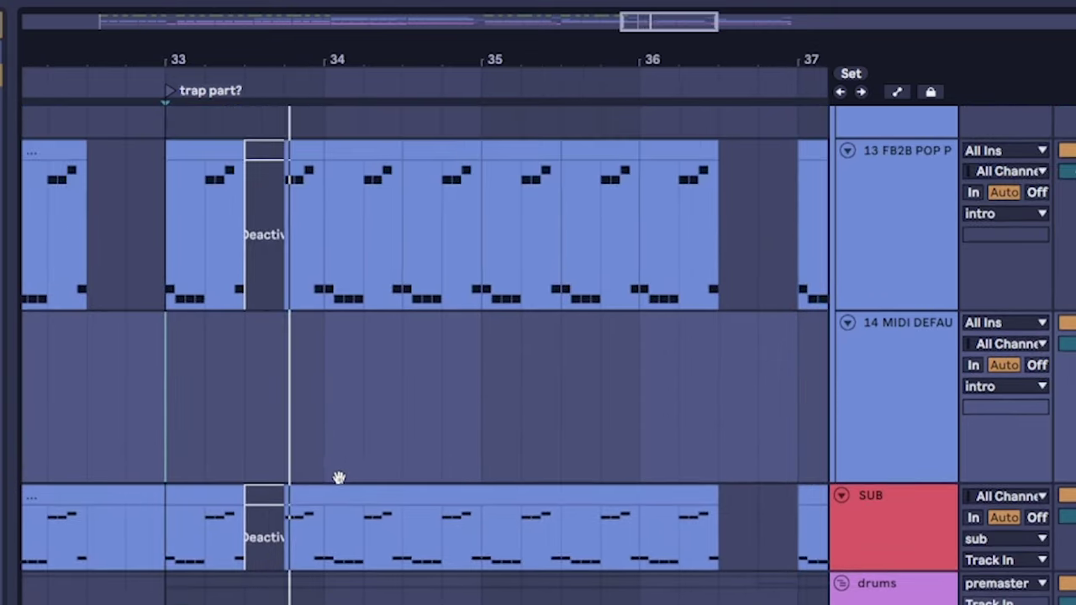
{"action": "scroll", "coordinate": [338, 477], "scroll_direction": "right", "scroll_amount": 3}
{"action": "scroll", "coordinate": [243, 406], "scroll_direction": "down", "scroll_amount": 1}
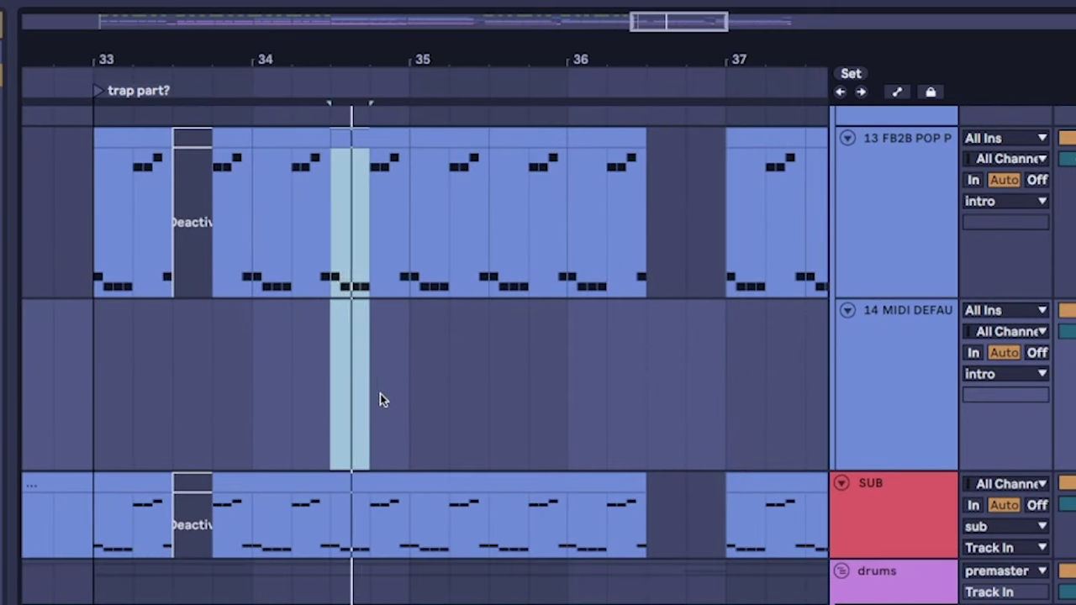
{"action": "scroll", "coordinate": [370, 345], "scroll_direction": "up", "scroll_amount": 1}
{"action": "scroll", "coordinate": [353, 377], "scroll_direction": "right", "scroll_amount": 2}
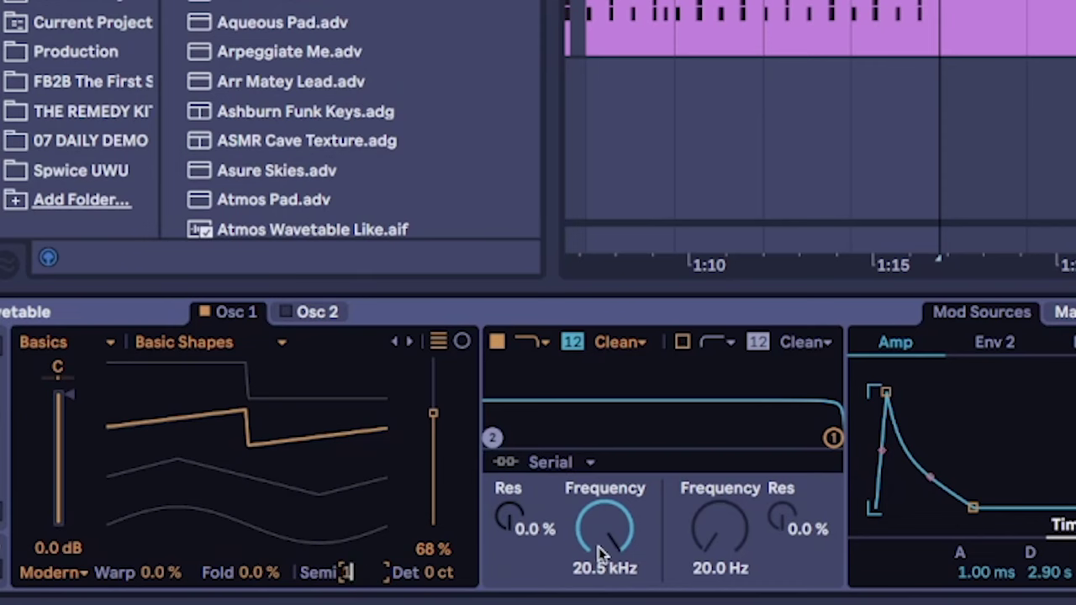
Set the Wavetable's first filter to 2.31 kHz with 21% resonance and leave Unison at None.
{"action": "scroll", "coordinate": [819, 134], "scroll_direction": "up", "scroll_amount": 1}
{"action": "scroll", "coordinate": [819, 134], "scroll_direction": "right", "scroll_amount": 3}
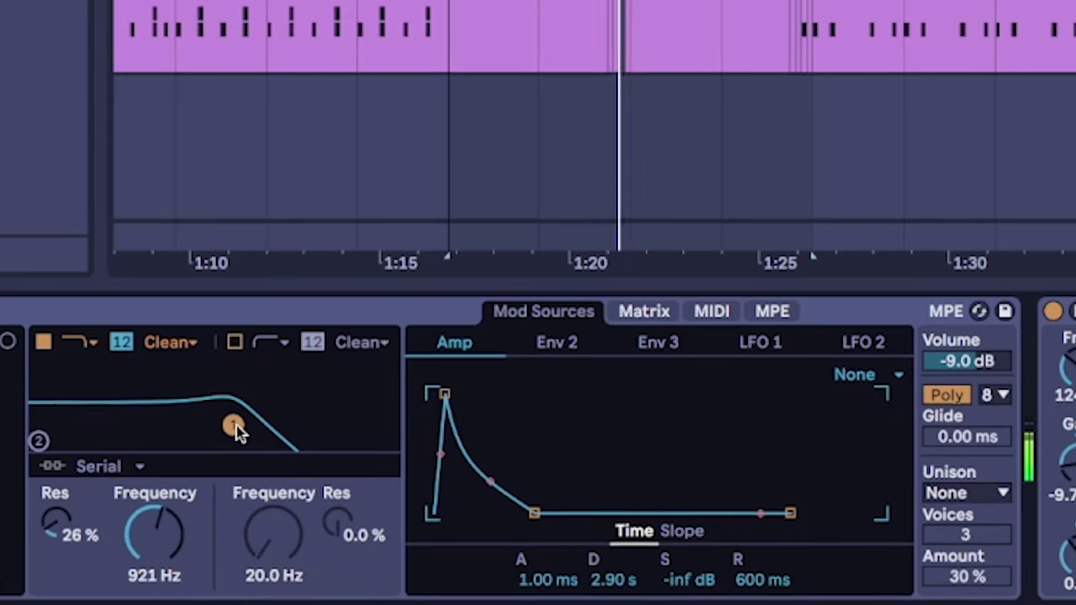
{"action": "left_click_drag", "start_coordinate": [233, 425], "coordinate": [276, 432]}
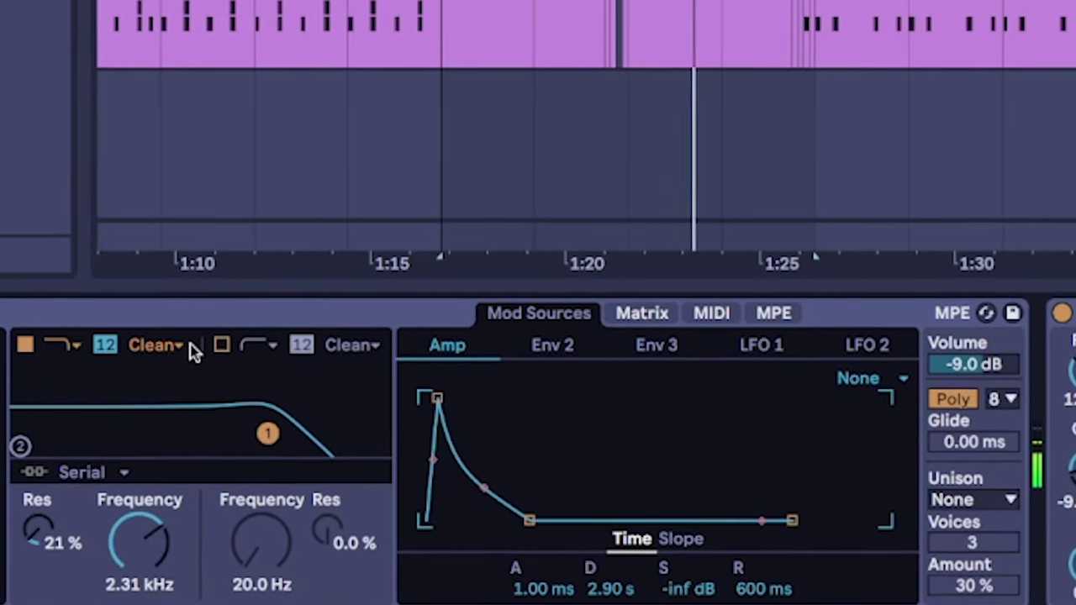
{"action": "left_click", "coordinate": [971, 497]}
{"action": "left_click", "coordinate": [954, 323]}
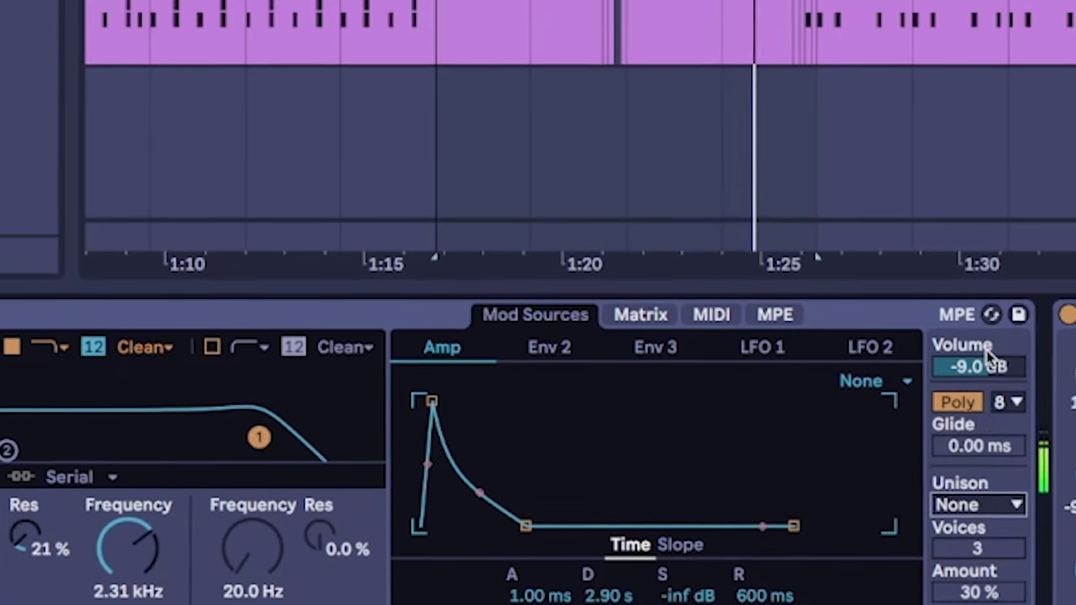
Set the Wavetable's Unison mode to Classic with 4 voices and an amount of 49%.
{"action": "key", "text": "Down"}
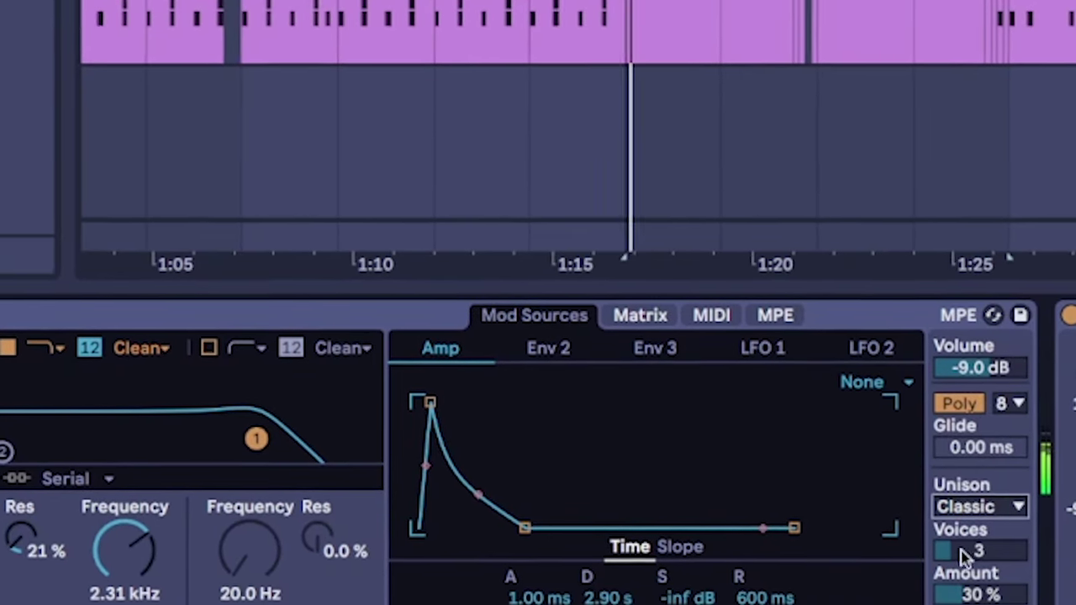
{"action": "left_click_drag", "start_coordinate": [978, 548], "coordinate": [978, 541]}
{"action": "left_click_drag", "start_coordinate": [978, 593], "coordinate": [977, 580]}
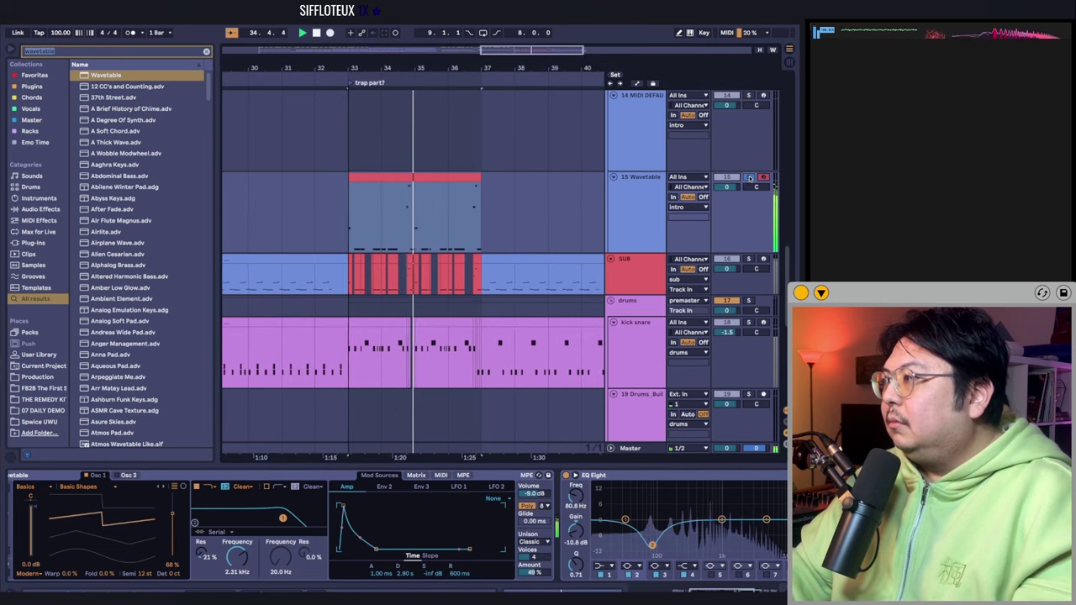
{"action": "key", "text": "shift+Tab"}
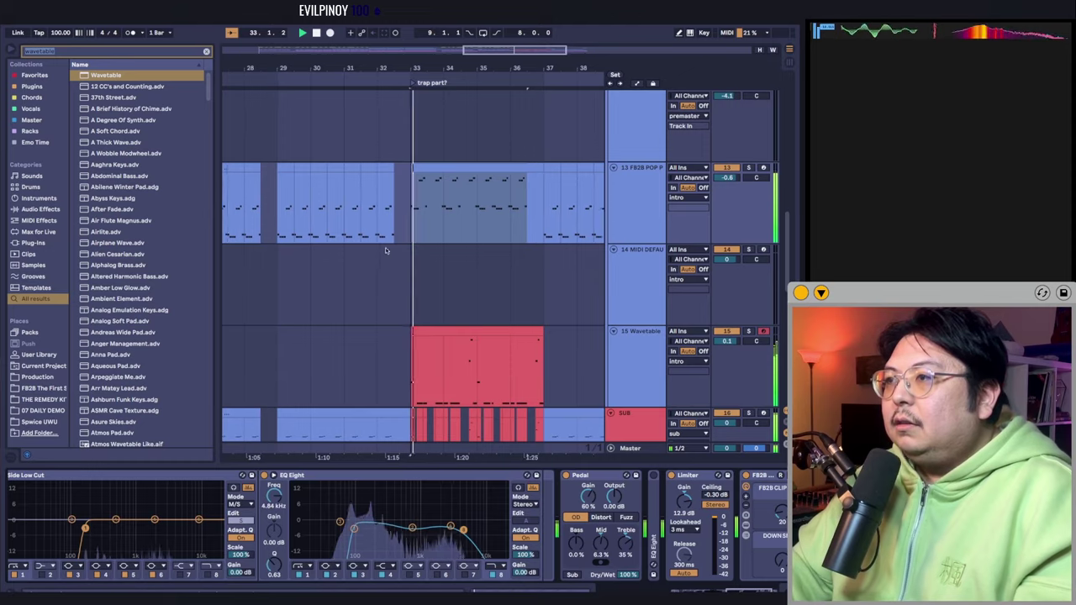
Play the trap part and set the volume of track 13 to -3.0 dB.
{"action": "scroll", "coordinate": [385, 250], "scroll_direction": "down", "scroll_amount": 2}
{"action": "scroll", "coordinate": [386, 251], "scroll_direction": "right", "scroll_amount": 3}
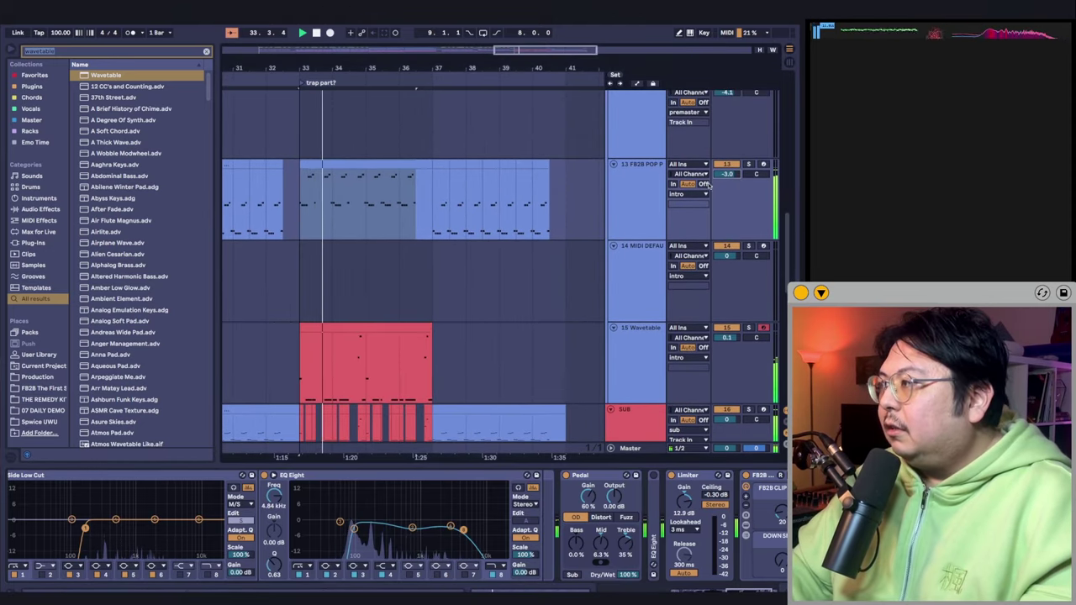
{"action": "scroll", "coordinate": [542, 357], "scroll_direction": "up", "scroll_amount": 2}
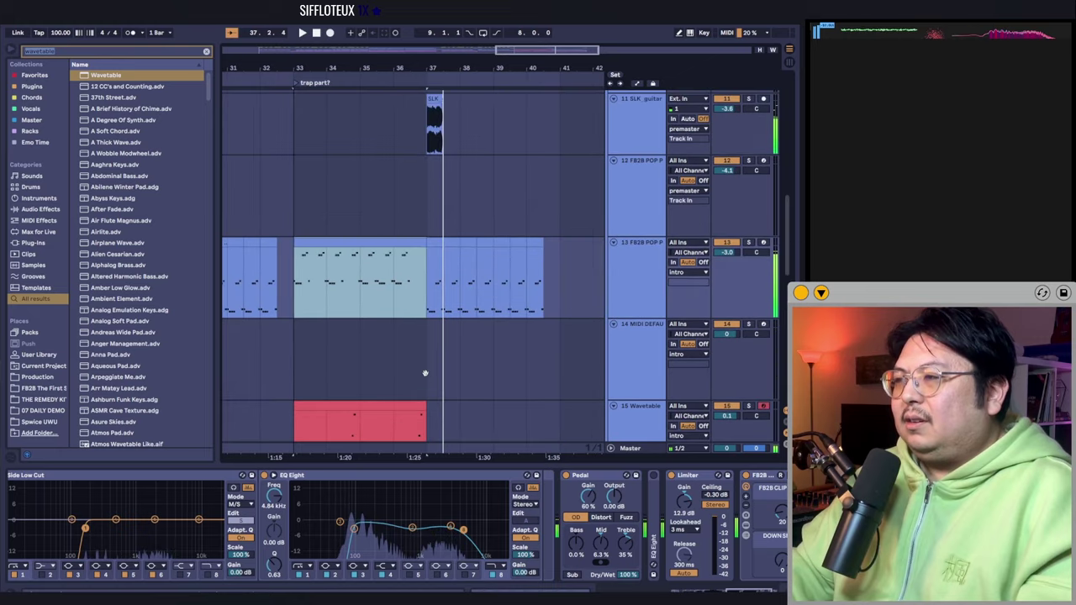
Extend the short SLK_guitar clip at the start of bar 33 to a length of one beat.
{"action": "scroll", "coordinate": [425, 373], "scroll_direction": "up", "scroll_amount": 3}
{"action": "scroll", "coordinate": [462, 310], "scroll_direction": "left", "scroll_amount": 1}
{"action": "left_click", "coordinate": [467, 220]}
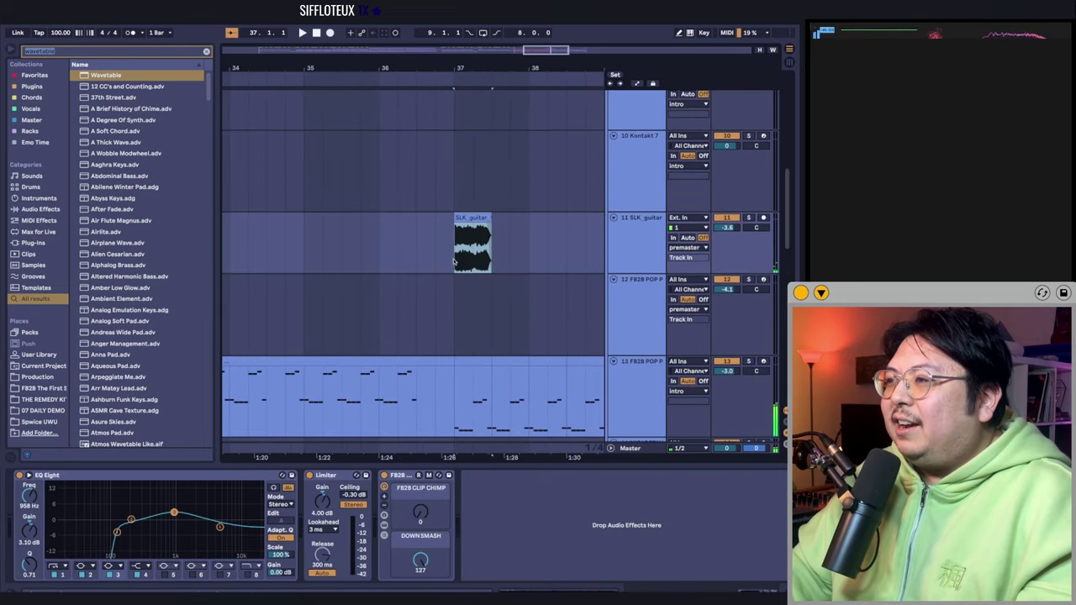
{"action": "key", "text": "minus"}
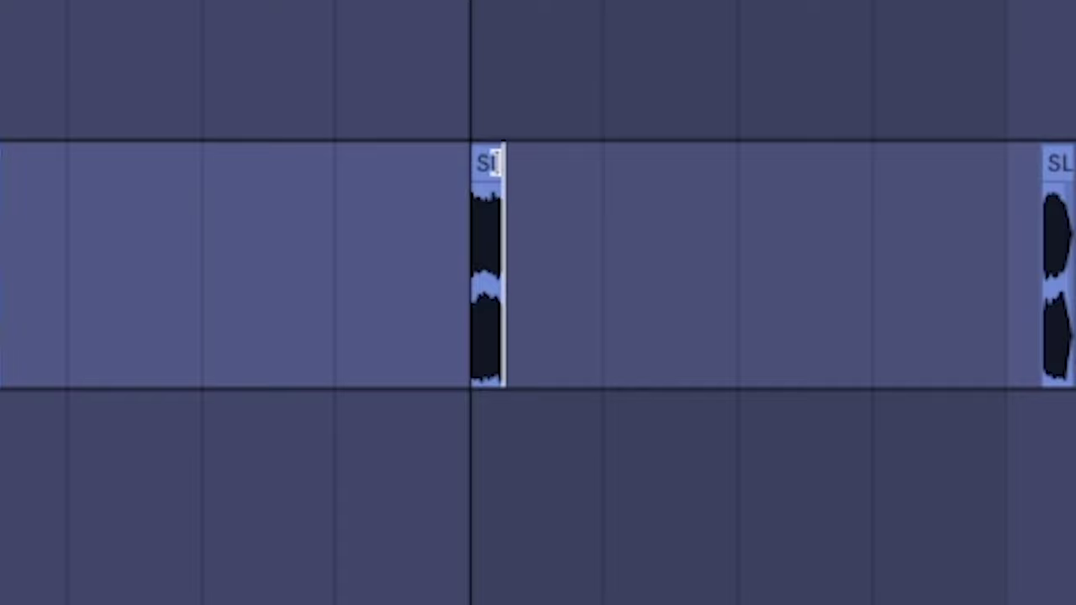
{"action": "left_click_drag", "start_coordinate": [496, 162], "coordinate": [586, 164]}
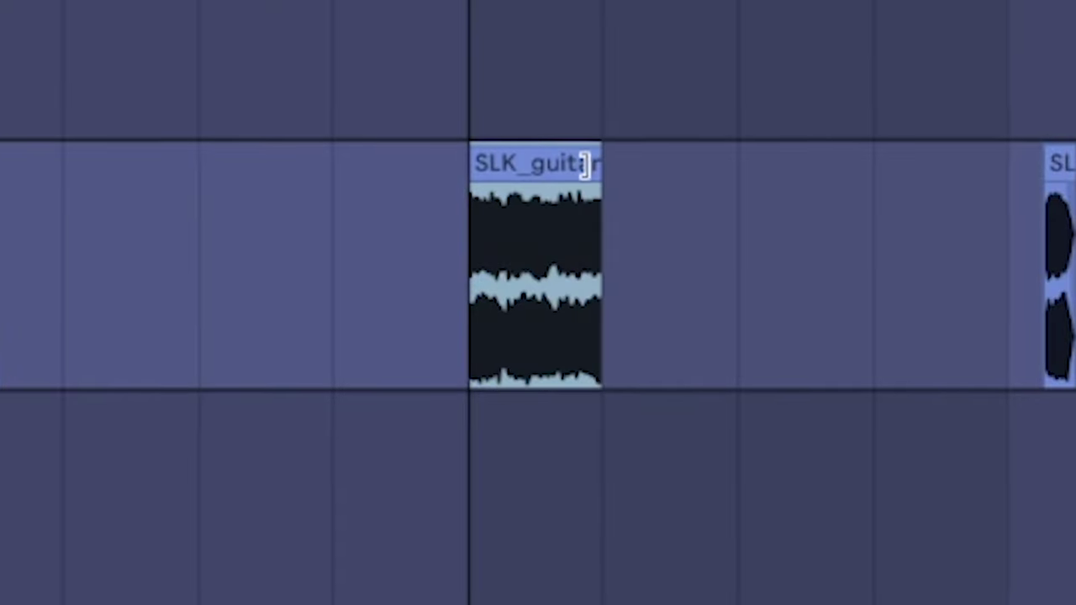
{"action": "key", "text": "minus"}
{"action": "key", "text": "plus"}
Delete the short guitar fragment in bar 34 on track 12, lengthen the bar 33 guitar clip and play it.
{"action": "left_click_drag", "start_coordinate": [630, 294], "coordinate": [480, 306]}
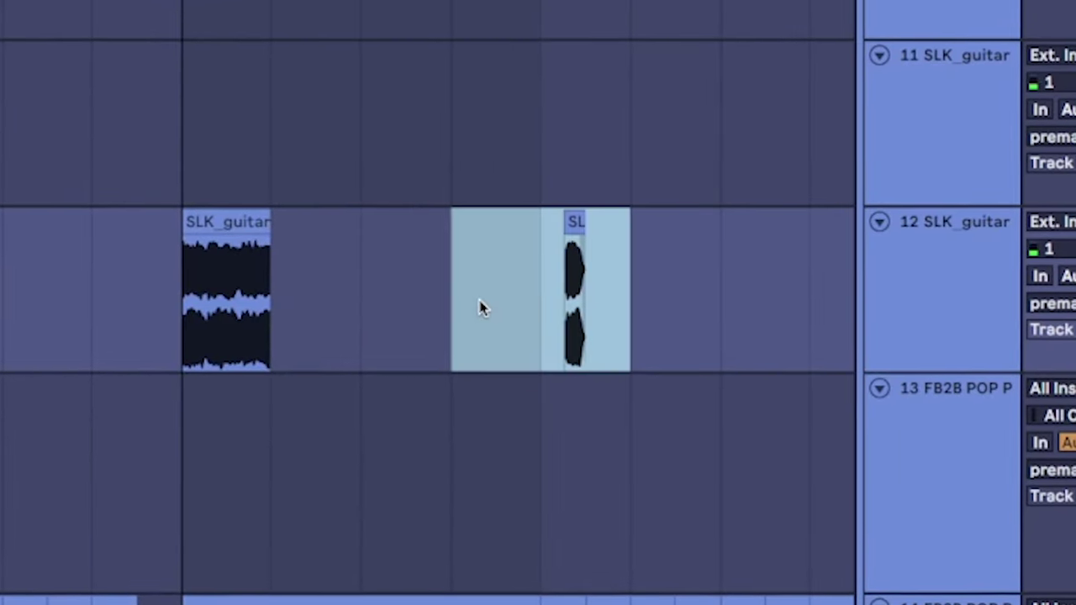
{"action": "key", "text": "Delete"}
{"action": "left_click_drag", "start_coordinate": [265, 217], "coordinate": [474, 240]}
{"action": "key", "text": "minus"}
{"action": "key", "text": "space"}
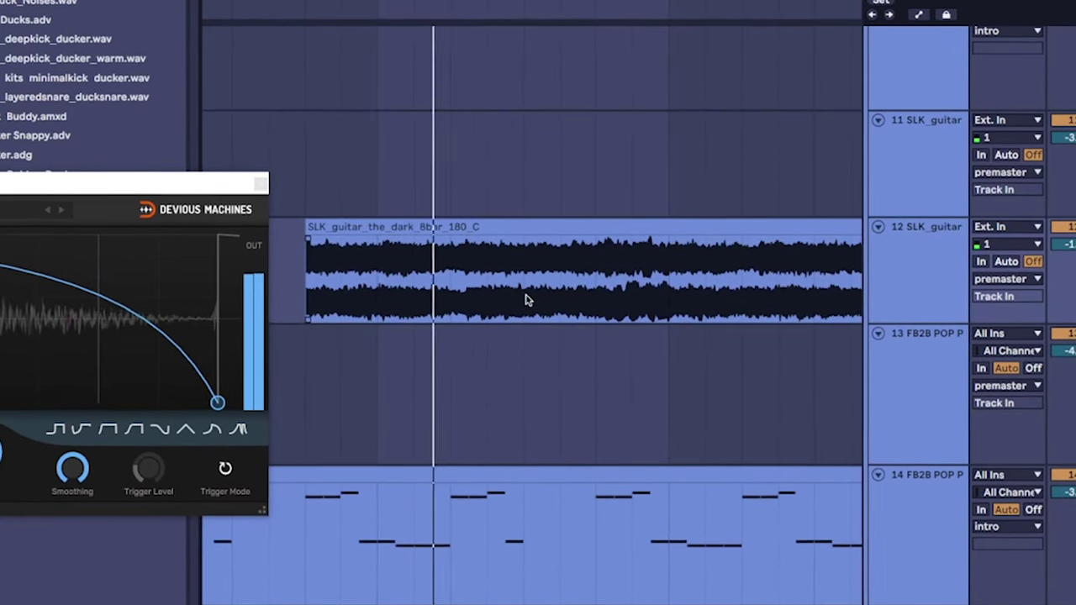
Cut the third beat of bar 34 out of the SLK_guitar_the_dark clip on track 12.
{"action": "left_click_drag", "start_coordinate": [526, 300], "coordinate": [598, 300]}
{"action": "key", "text": "Delete"}
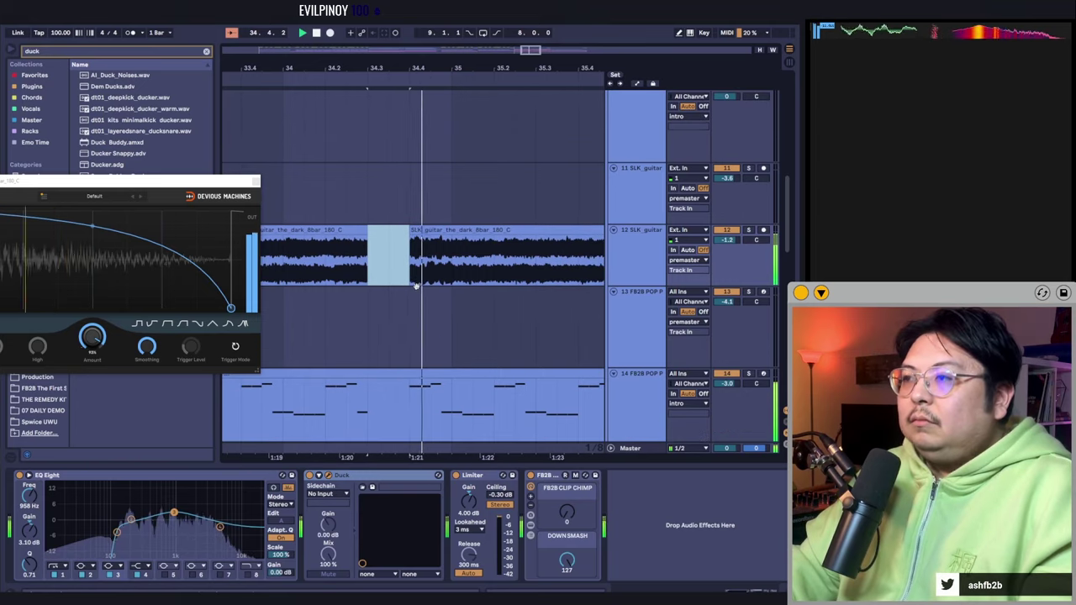
{"action": "scroll", "coordinate": [391, 278], "scroll_direction": "down", "scroll_amount": 1}
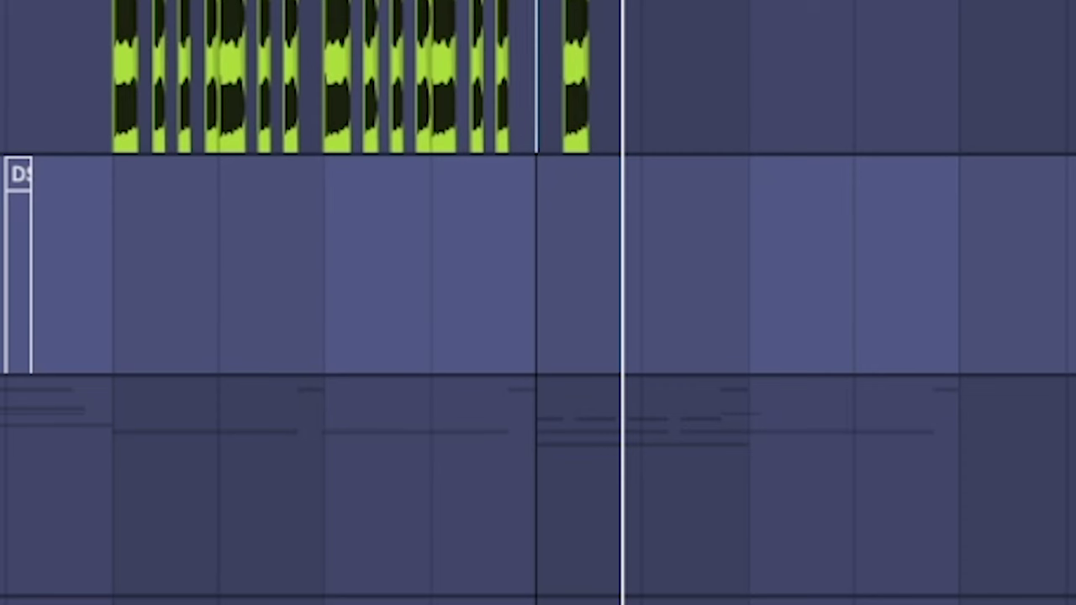
Trim and position the first on_my_mind vocal phrase clip as a short phrase starting just before bar 34.
{"action": "left_click_drag", "start_coordinate": [471, 278], "coordinate": [574, 276]}
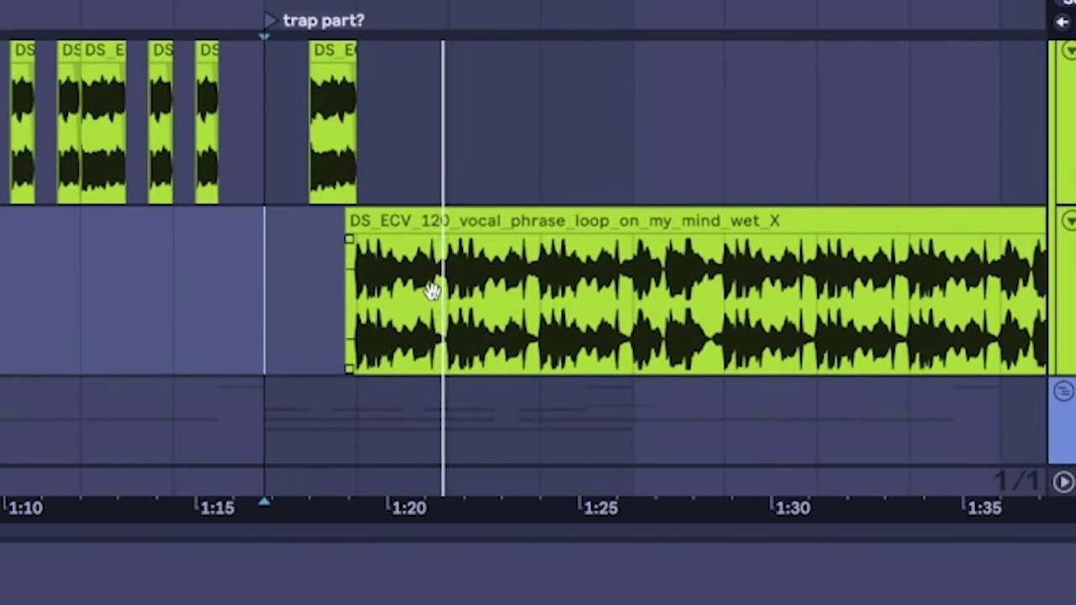
{"action": "left_click", "coordinate": [432, 291]}
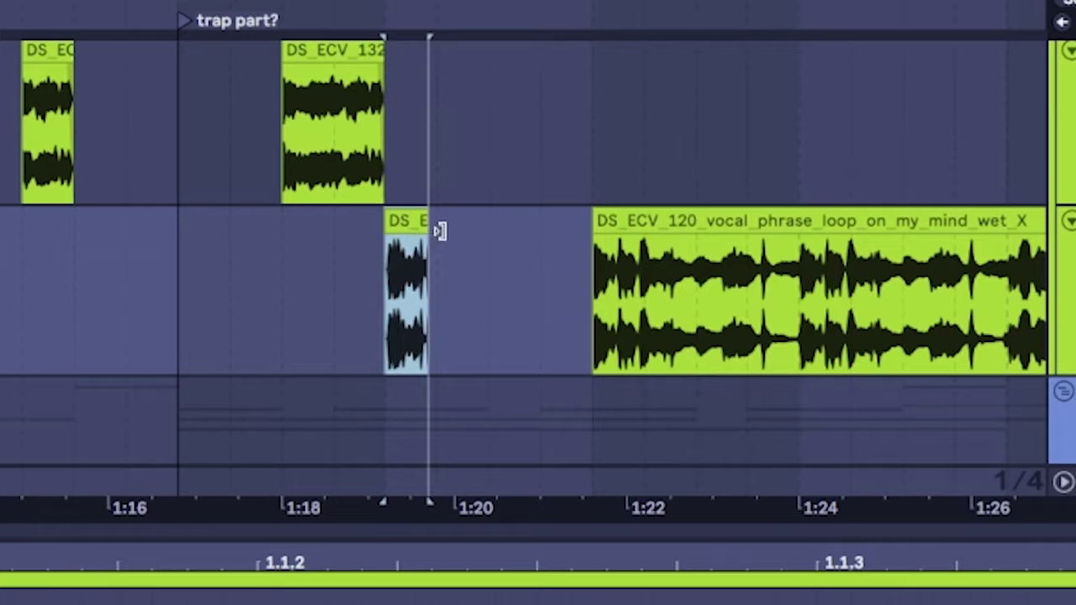
{"action": "mouse_move", "coordinate": [302, 165]}
{"action": "left_mouse_down"}
{"action": "mouse_move", "coordinate": [292, 196]}
{"action": "mouse_move", "coordinate": [307, 172]}
{"action": "left_mouse_up"}
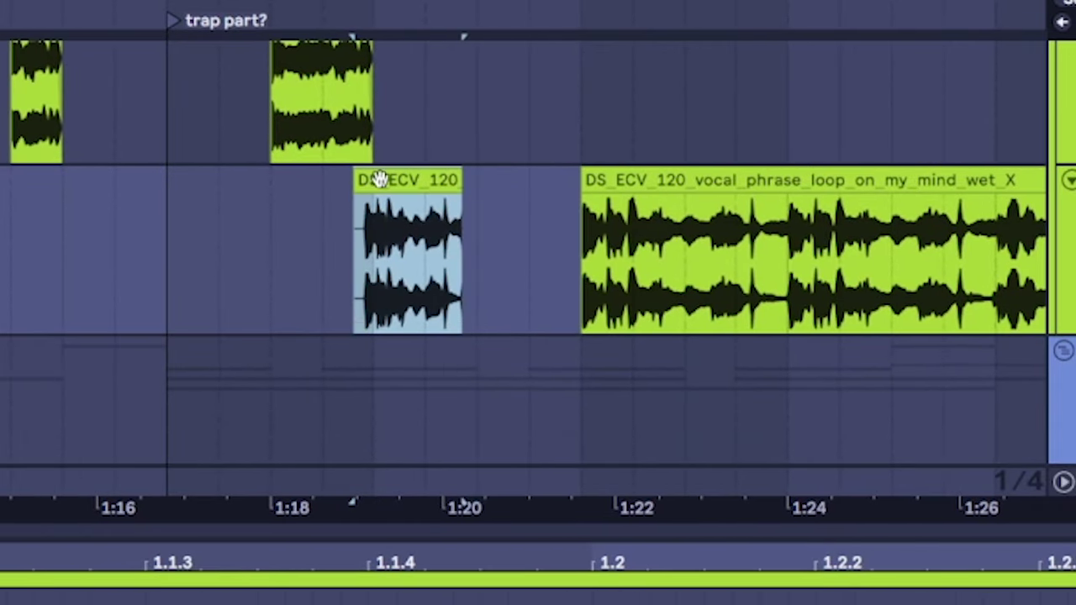
{"action": "left_click_drag", "start_coordinate": [392, 182], "coordinate": [395, 183]}
{"action": "scroll", "coordinate": [468, 243], "scroll_direction": "left", "scroll_amount": 3}
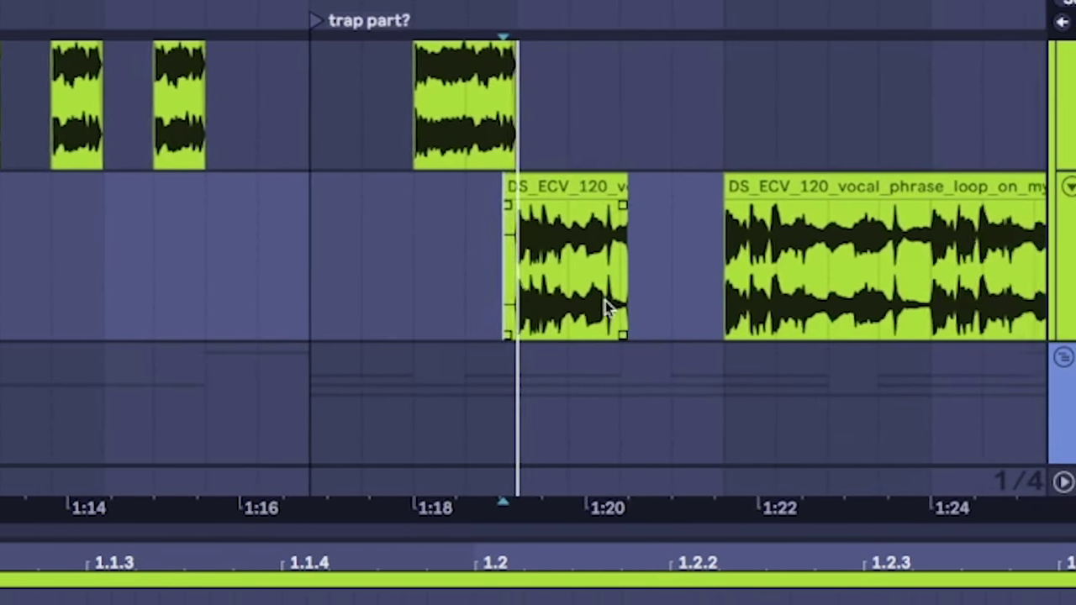
{"action": "scroll", "coordinate": [516, 260], "scroll_direction": "up", "scroll_amount": 3}
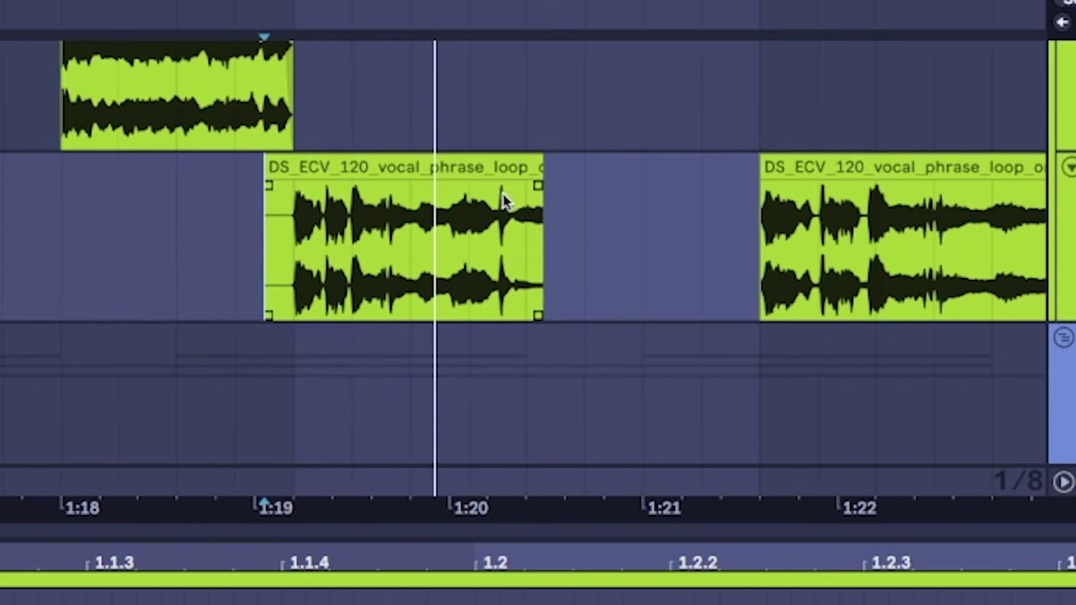
Cut the tail off the first vocal phrase clip and duplicate its last half beat.
{"action": "left_click_drag", "start_coordinate": [541, 252], "coordinate": [468, 308]}
{"action": "scroll", "coordinate": [538, 329], "scroll_direction": "down", "scroll_amount": 3}
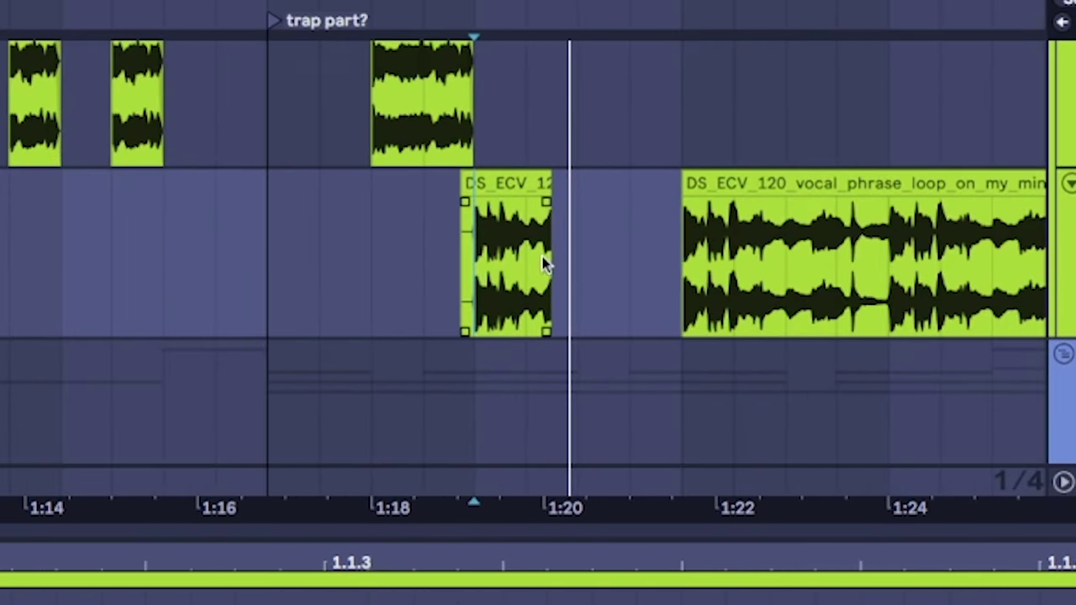
{"action": "left_click", "coordinate": [542, 187]}
{"action": "key", "text": "ctrl+d"}
Move the half-beat vocal chops to leave a sixteenth-note gap on a 1/16 grid, and repeat the chop pattern up to bar 36.
{"action": "scroll", "coordinate": [514, 149], "scroll_direction": "up", "scroll_amount": 2}
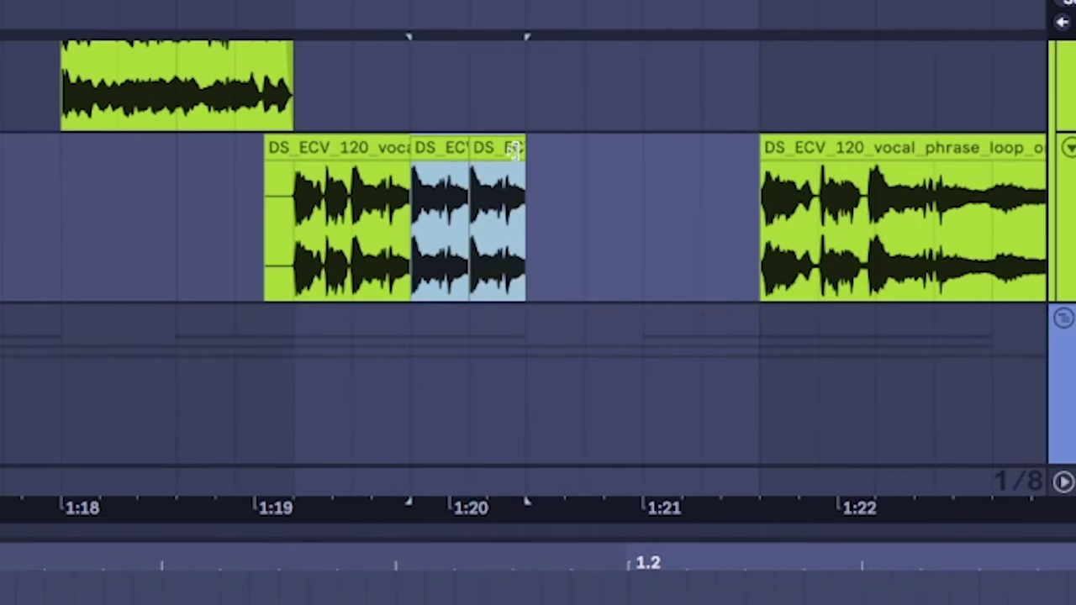
{"action": "key", "text": "Right"}
{"action": "key", "text": "ctrl+1"}
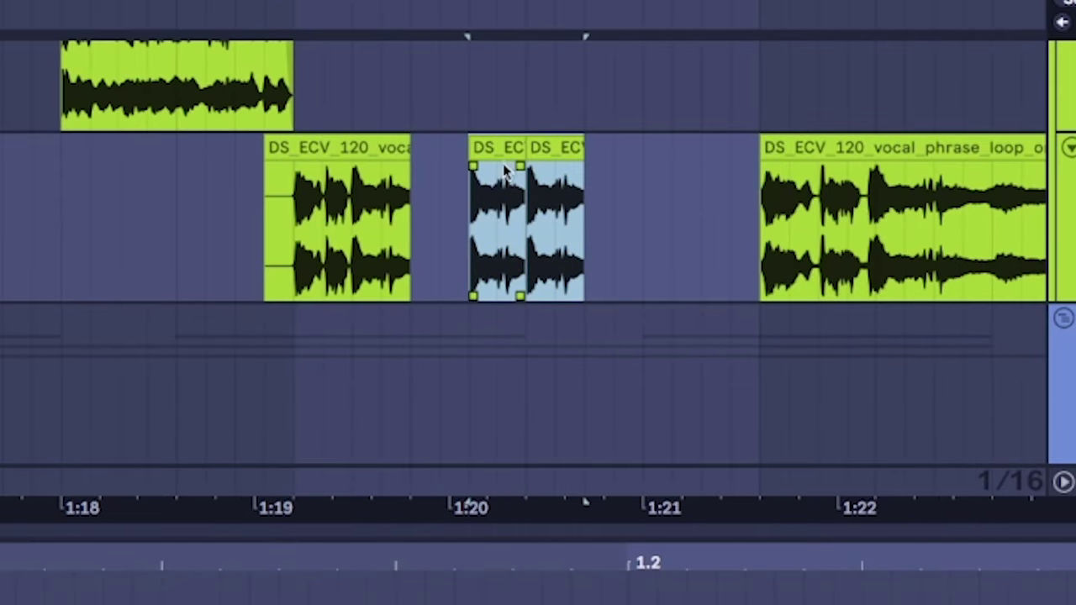
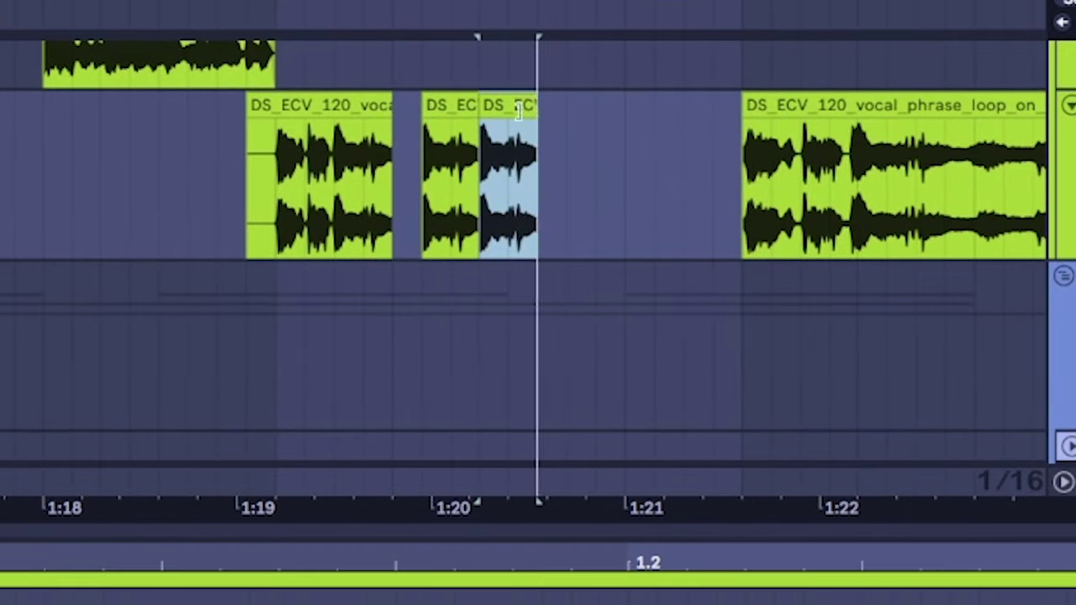
{"action": "left_click_drag", "start_coordinate": [250, 244], "coordinate": [475, 221]}
{"action": "key", "text": "ctrl+d"}
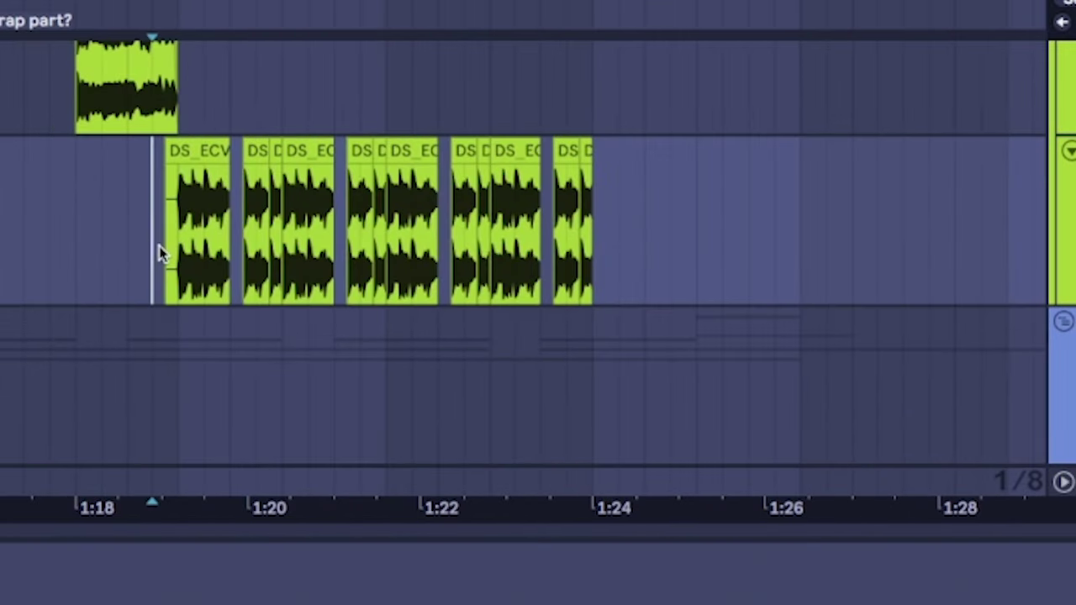
Trim the first vocal chop to start exactly on bar 34 and select it.
{"action": "scroll", "coordinate": [334, 225], "scroll_direction": "left", "scroll_amount": 5}
{"action": "scroll", "coordinate": [335, 226], "scroll_direction": "up", "scroll_amount": 1}
{"action": "left_click", "coordinate": [461, 185]}
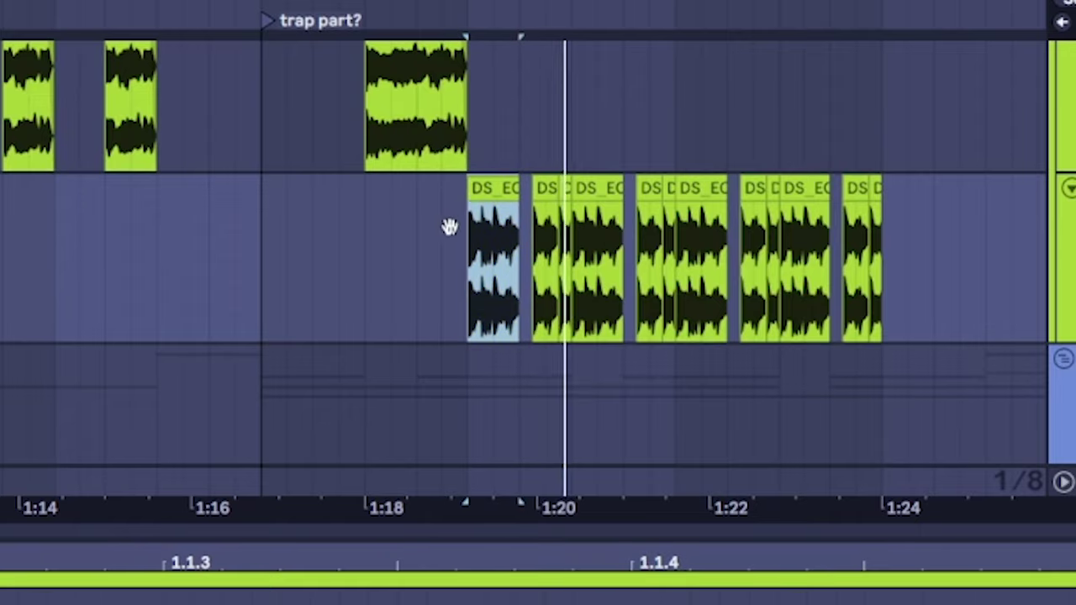
Duplicate the two-bar vocal chop pattern of bars 34 and 35 directly after itself.
{"action": "scroll", "coordinate": [305, 201], "scroll_direction": "right", "scroll_amount": 5}
{"action": "scroll", "coordinate": [305, 202], "scroll_direction": "down", "scroll_amount": 1}
{"action": "scroll", "coordinate": [365, 282], "scroll_direction": "right", "scroll_amount": 3}
{"action": "scroll", "coordinate": [252, 252], "scroll_direction": "down", "scroll_amount": 1}
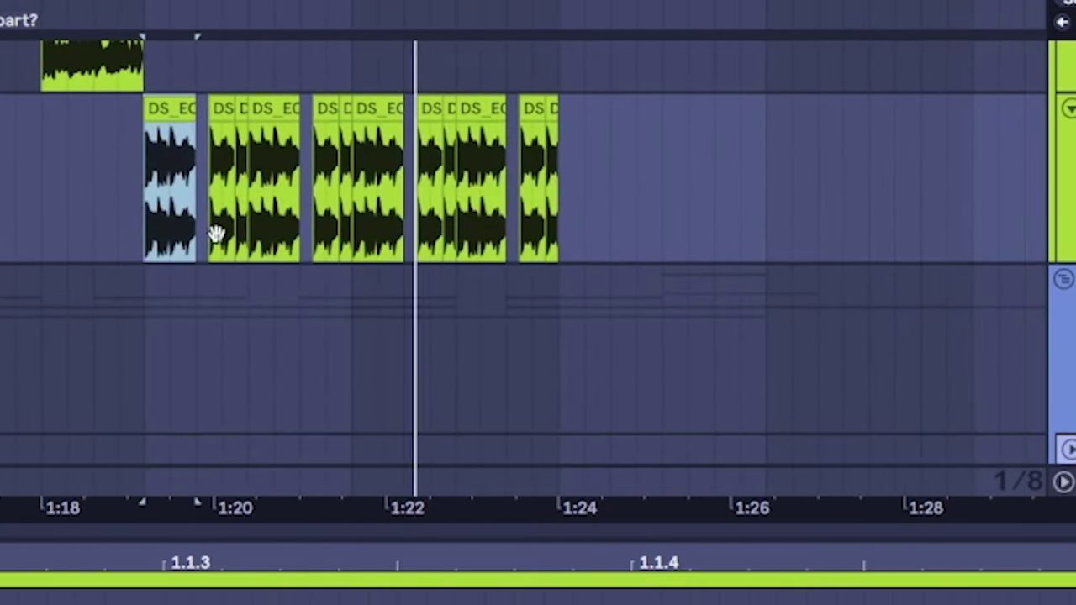
{"action": "left_click", "coordinate": [557, 233], "text": "shift"}
{"action": "key", "text": "ctrl+d"}
{"action": "scroll", "coordinate": [542, 278], "scroll_direction": "up", "scroll_amount": 1}
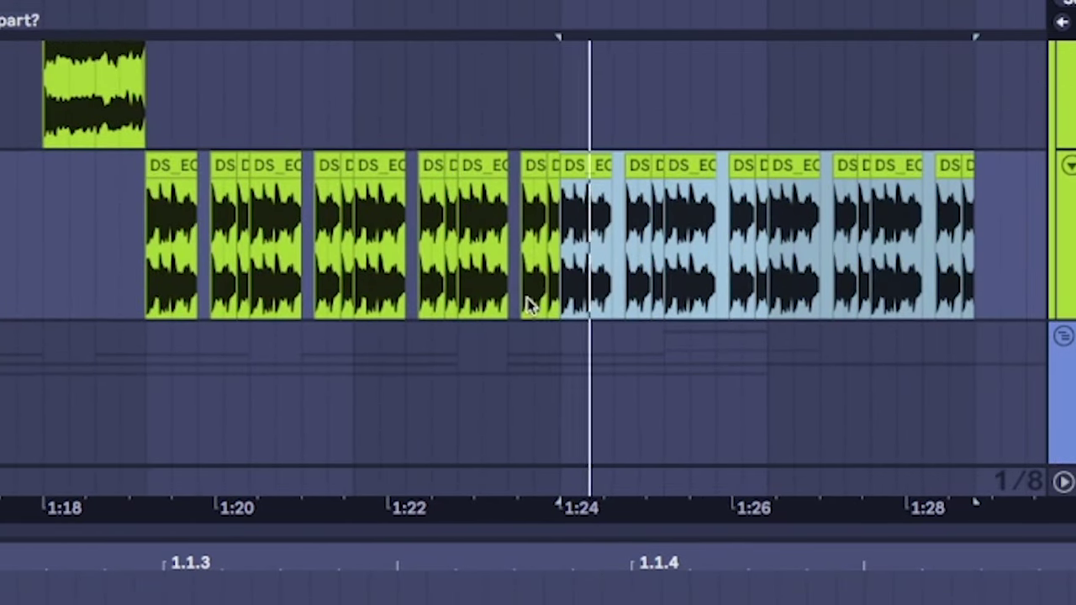
Play the vocal chops around bar 35 to check the DS_ECV_125 clip on beat 35.4.
{"action": "left_click", "coordinate": [486, 258]}
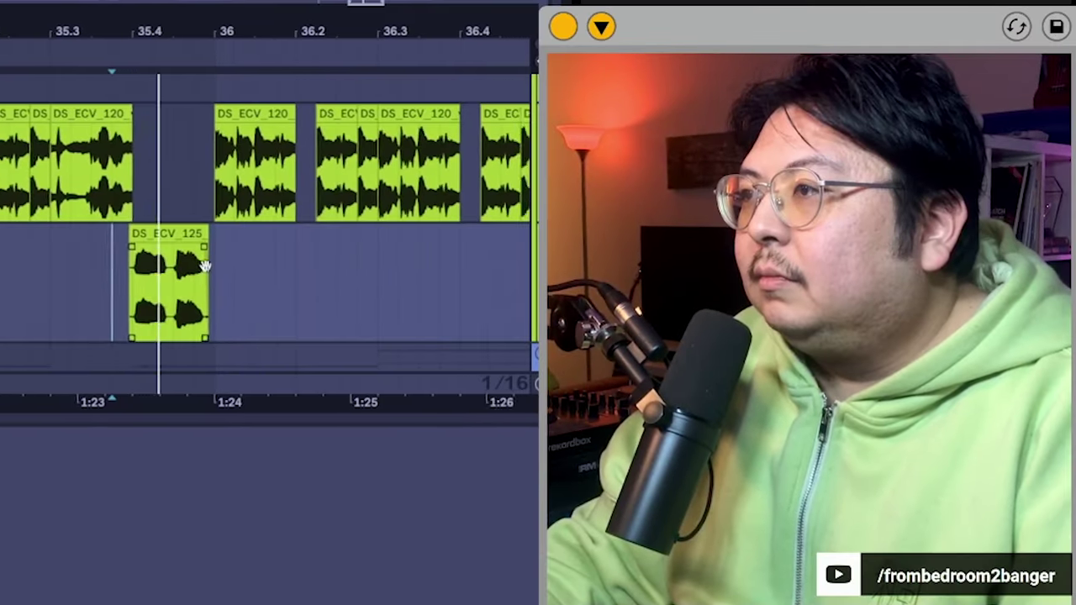
{"action": "scroll", "coordinate": [205, 265], "scroll_direction": "left", "scroll_amount": 3}
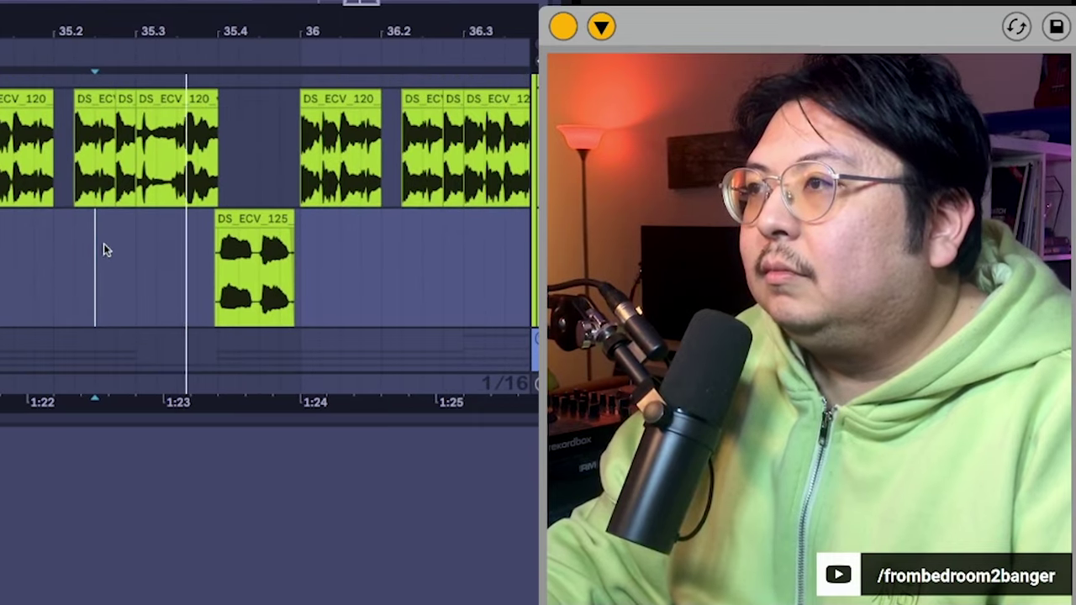
{"action": "scroll", "coordinate": [103, 247], "scroll_direction": "down", "scroll_amount": 3}
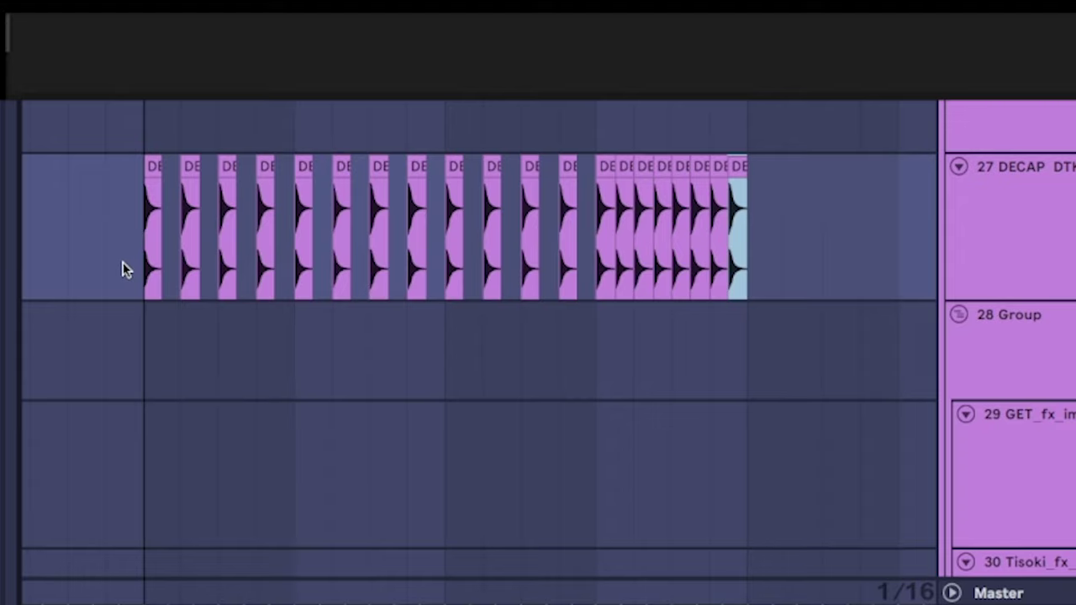
Duplicate the whole DECAP clip pattern with its closing roll repeatedly across the following bars on track 27.
{"action": "scroll", "coordinate": [257, 295], "scroll_direction": "left", "scroll_amount": 3}
{"action": "scroll", "coordinate": [617, 283], "scroll_direction": "right", "scroll_amount": 3}
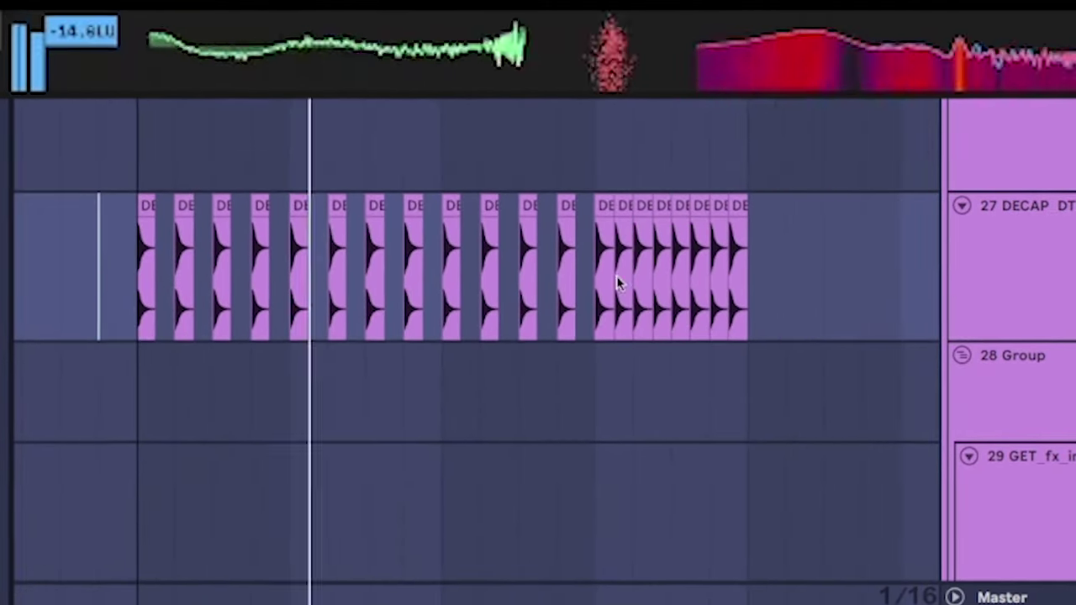
{"action": "left_click_drag", "start_coordinate": [764, 298], "coordinate": [134, 314]}
{"action": "key", "text": "ctrl+d"}
{"action": "scroll", "coordinate": [372, 281], "scroll_direction": "down", "scroll_amount": 3}
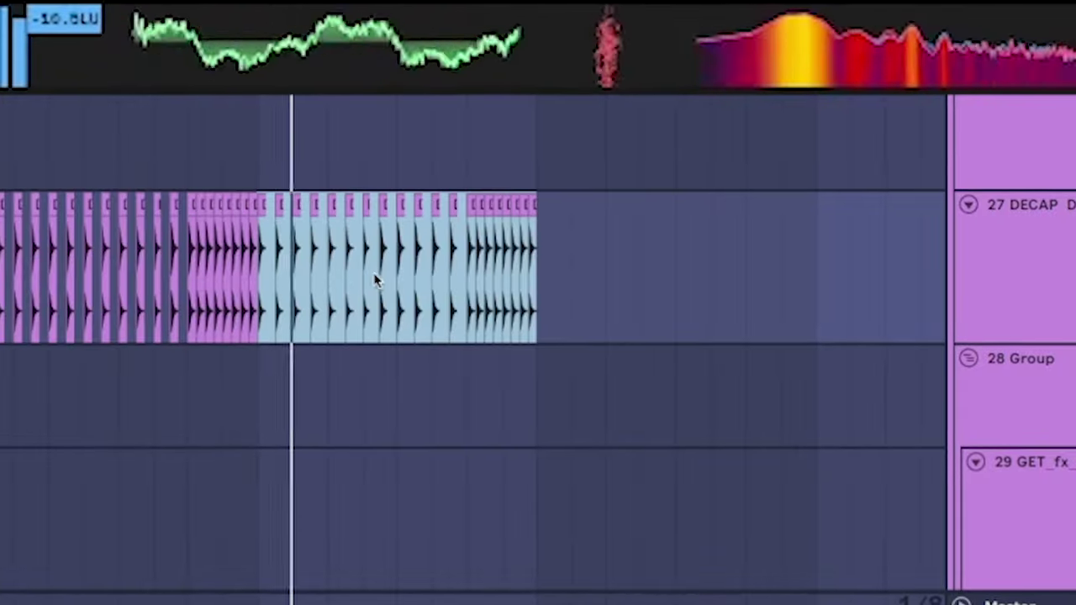
{"action": "scroll", "coordinate": [241, 264], "scroll_direction": "left", "scroll_amount": 2}
{"action": "scroll", "coordinate": [367, 264], "scroll_direction": "up", "scroll_amount": 3}
{"action": "scroll", "coordinate": [487, 298], "scroll_direction": "left", "scroll_amount": 2}
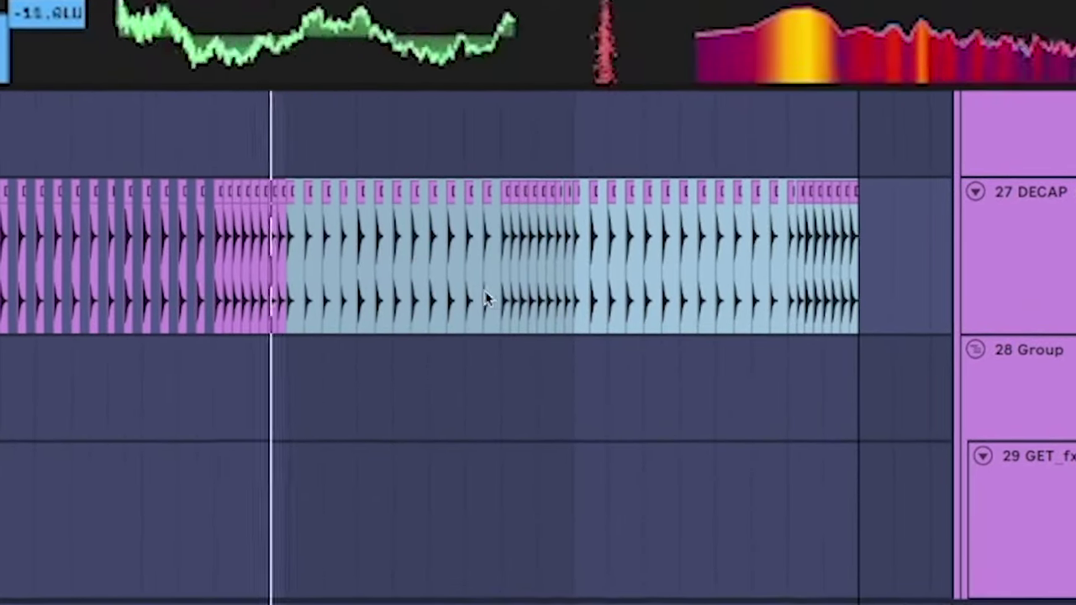
{"action": "scroll", "coordinate": [577, 305], "scroll_direction": "up", "scroll_amount": 3}
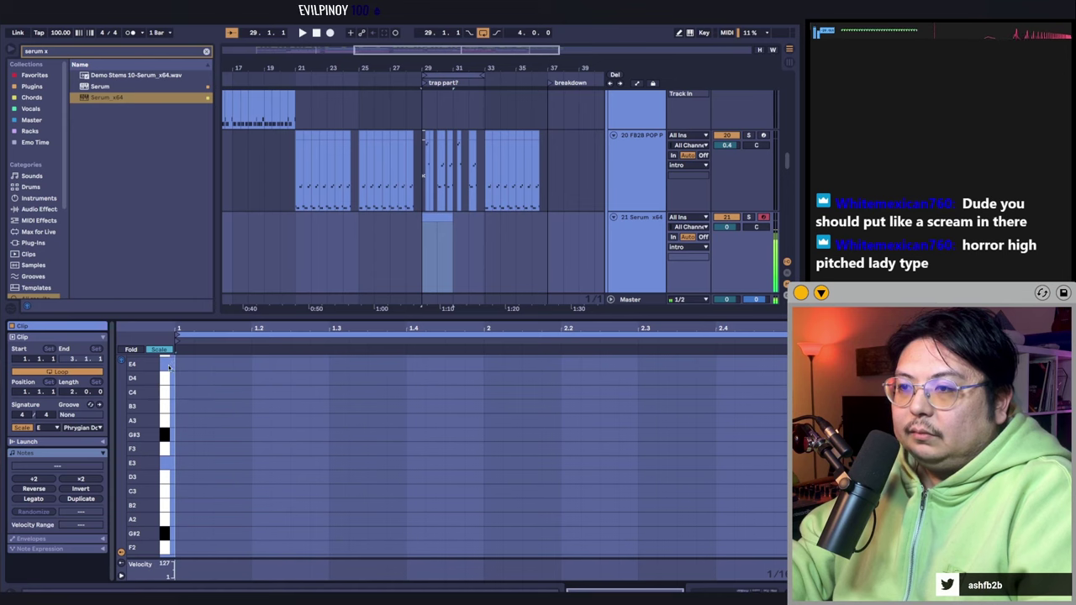
Assign LFO 1 as a modulation source for oscillator A in the Serum instrument on track 21.
{"action": "scroll", "coordinate": [168, 367], "scroll_direction": "up", "scroll_amount": 3}
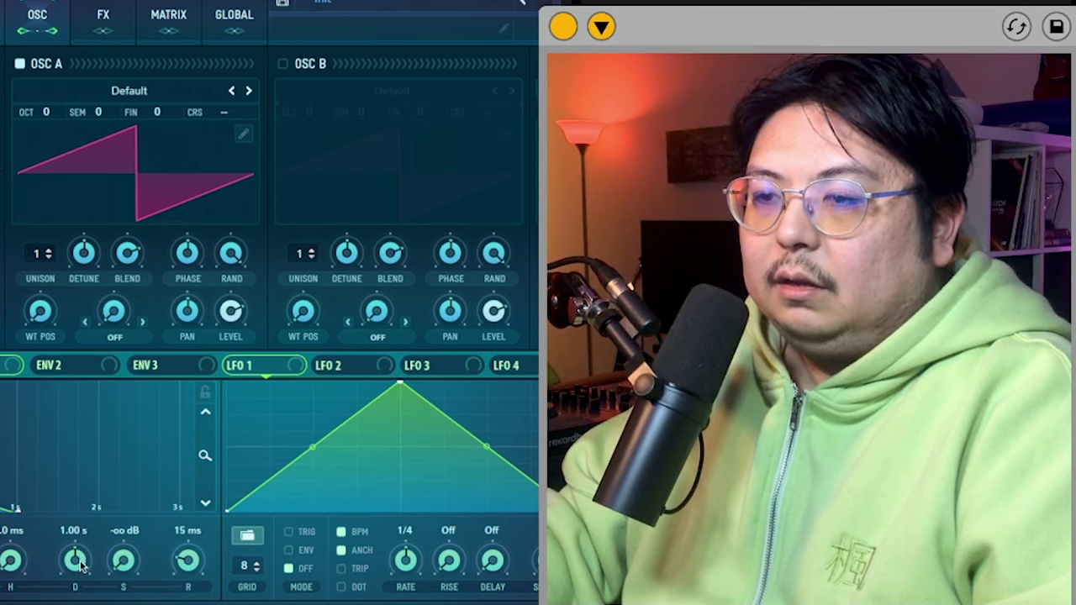
{"action": "mouse_move", "coordinate": [231, 365]}
{"action": "left_mouse_down"}
{"action": "mouse_move", "coordinate": [46, 112]}
{"action": "mouse_move", "coordinate": [59, 154]}
{"action": "left_mouse_up"}
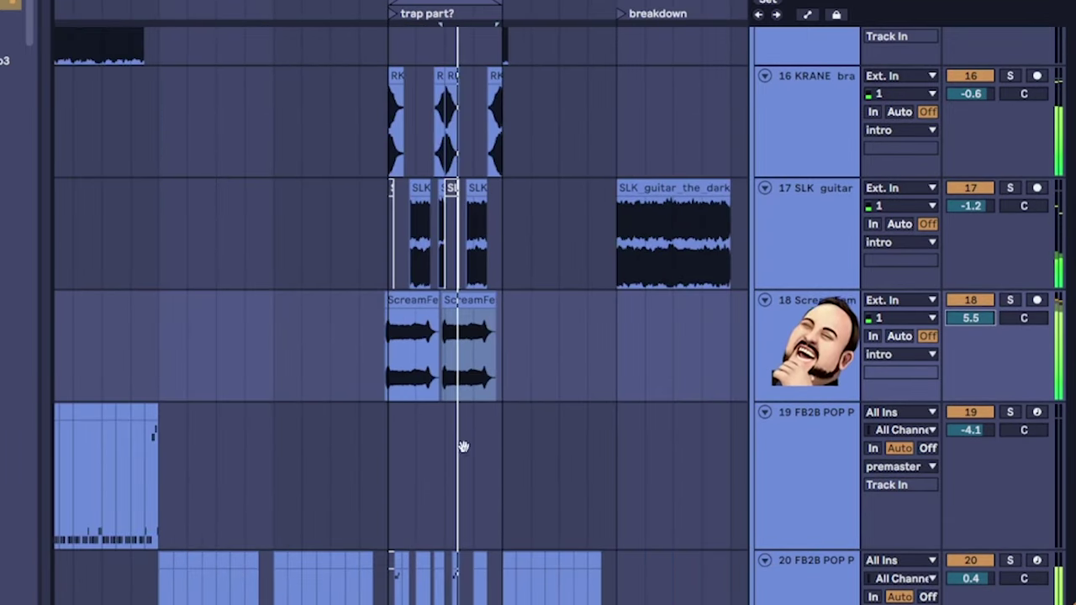
Play the trap part and inspect the two ScreamFemaleTerror clips on track 18 up close.
{"action": "scroll", "coordinate": [264, 442], "scroll_direction": "right", "scroll_amount": 3}
{"action": "scroll", "coordinate": [286, 454], "scroll_direction": "up", "scroll_amount": 3, "text": "ctrl"}
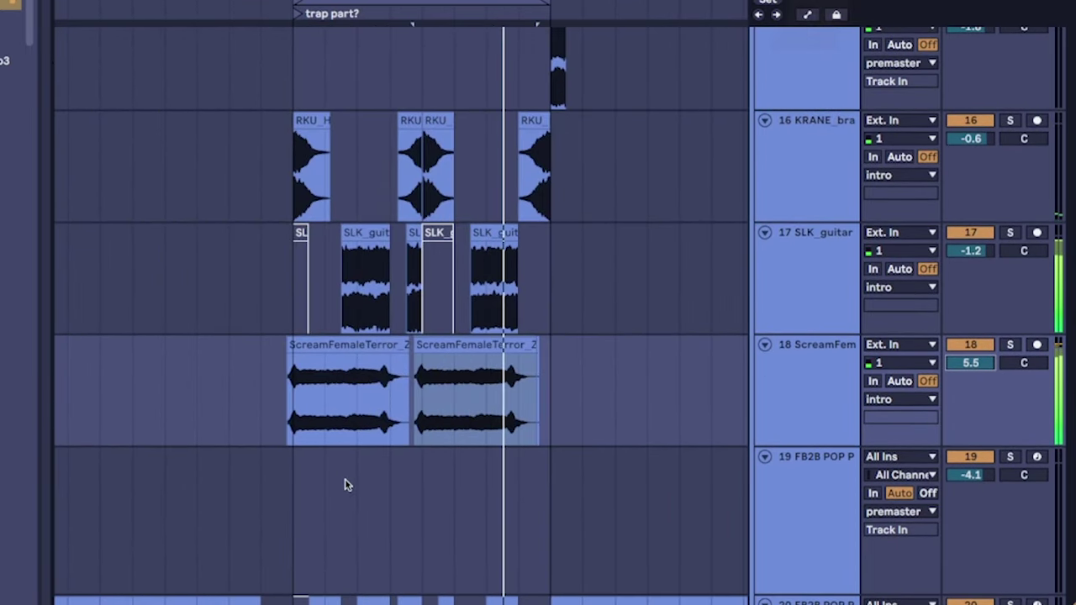
Switch on filter band 8, the high cut, in the EQ Eight placed before the Limiter.
{"action": "scroll", "coordinate": [266, 403], "scroll_direction": "down", "scroll_amount": 3, "text": "ctrl"}
{"action": "scroll", "coordinate": [281, 446], "scroll_direction": "up", "scroll_amount": 2}
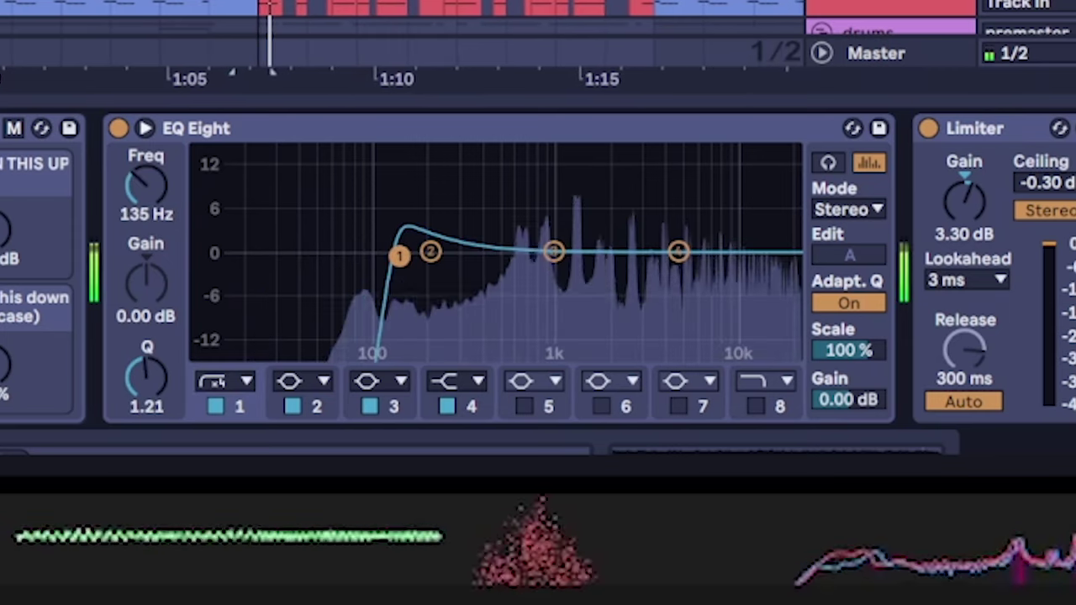
{"action": "left_click", "coordinate": [756, 407]}
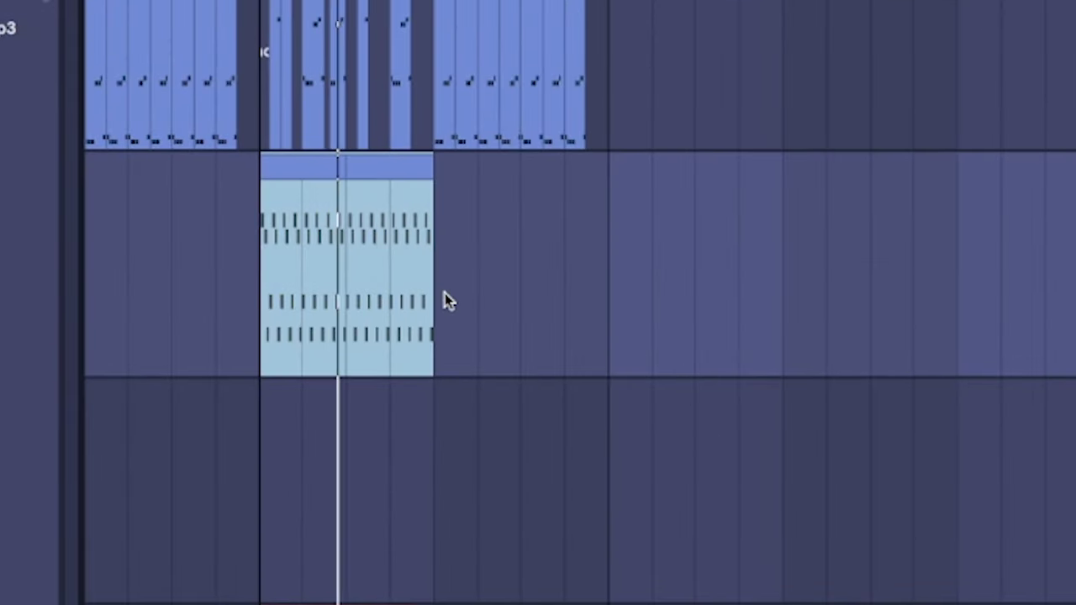
Duplicate the Serum clip on track 21 so the pattern also fills bars 33 to 37 of the trap part.
{"action": "key", "text": "ctrl+d"}
{"action": "scroll", "coordinate": [580, 395], "scroll_direction": "left", "scroll_amount": 4}
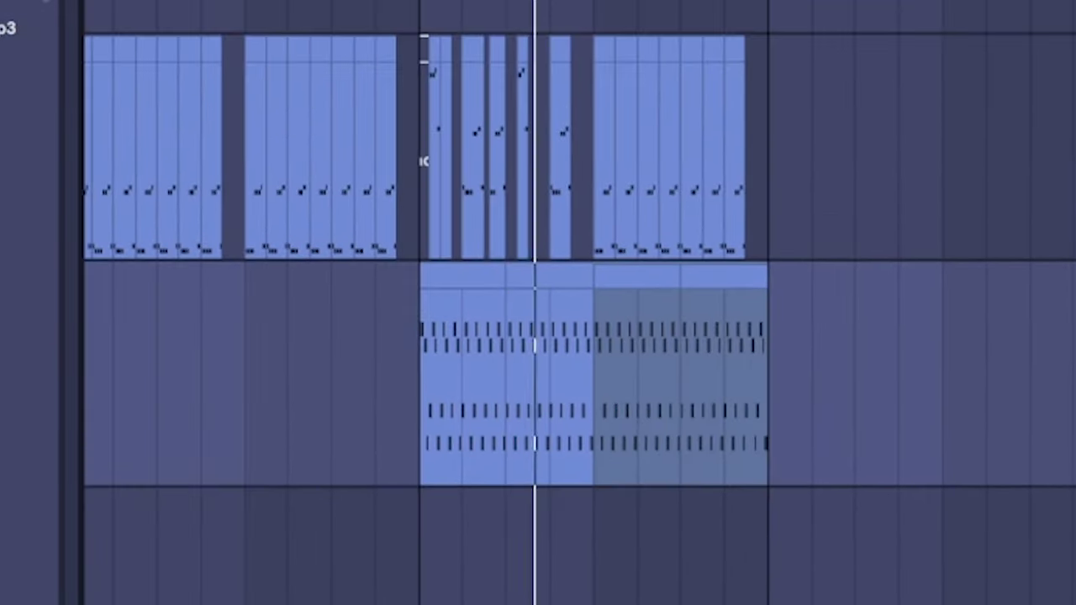
{"action": "scroll", "coordinate": [580, 395], "scroll_direction": "down", "scroll_amount": 5}
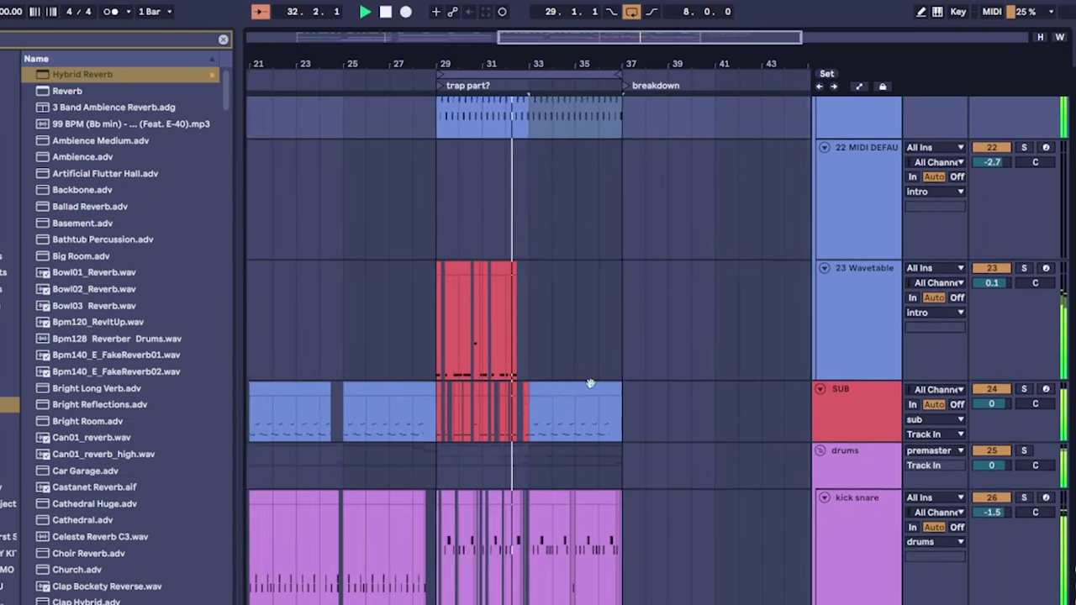
{"action": "scroll", "coordinate": [636, 577], "scroll_direction": "up", "scroll_amount": 4}
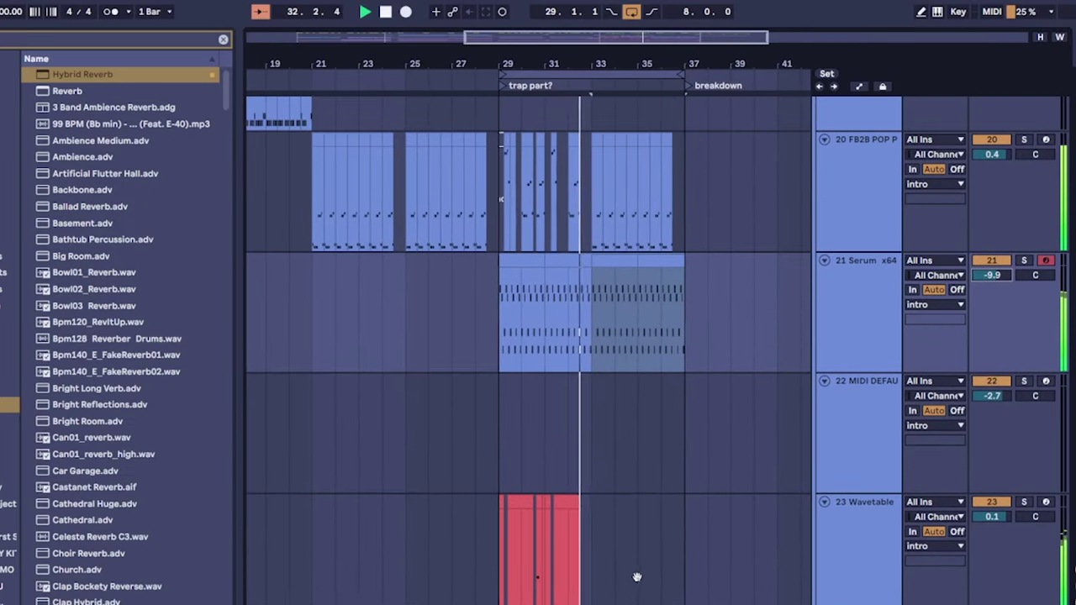
{"action": "scroll", "coordinate": [538, 258], "scroll_direction": "down", "scroll_amount": 4}
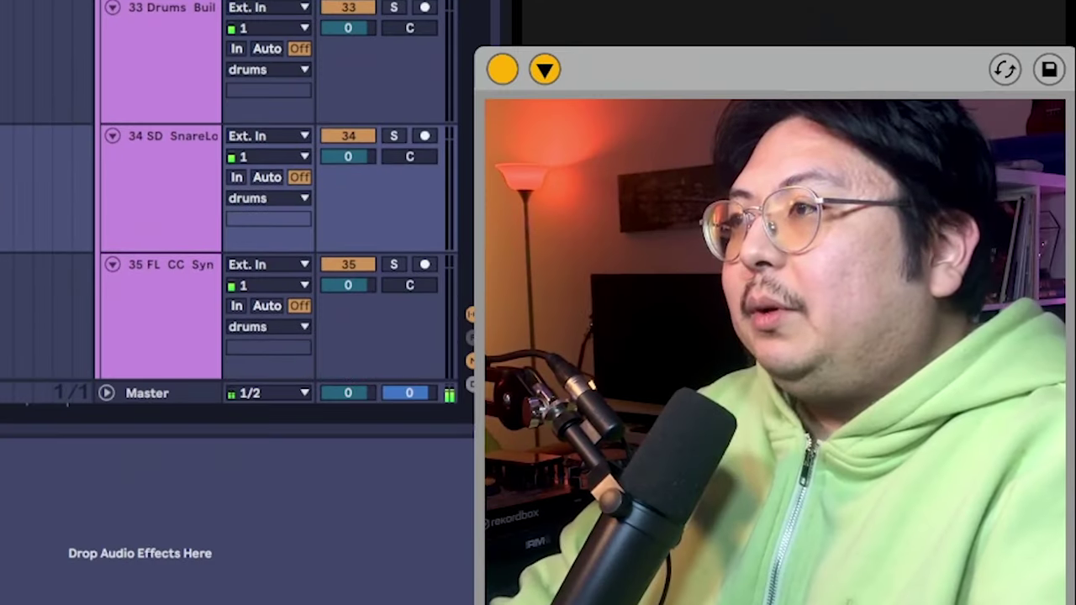
Lengthen the opening E2 note of the FB2B POP clip at bar 49 to one beat and place an E4 sixteenth after the F4.
{"action": "scroll", "coordinate": [227, 211], "scroll_direction": "up", "scroll_amount": 3}
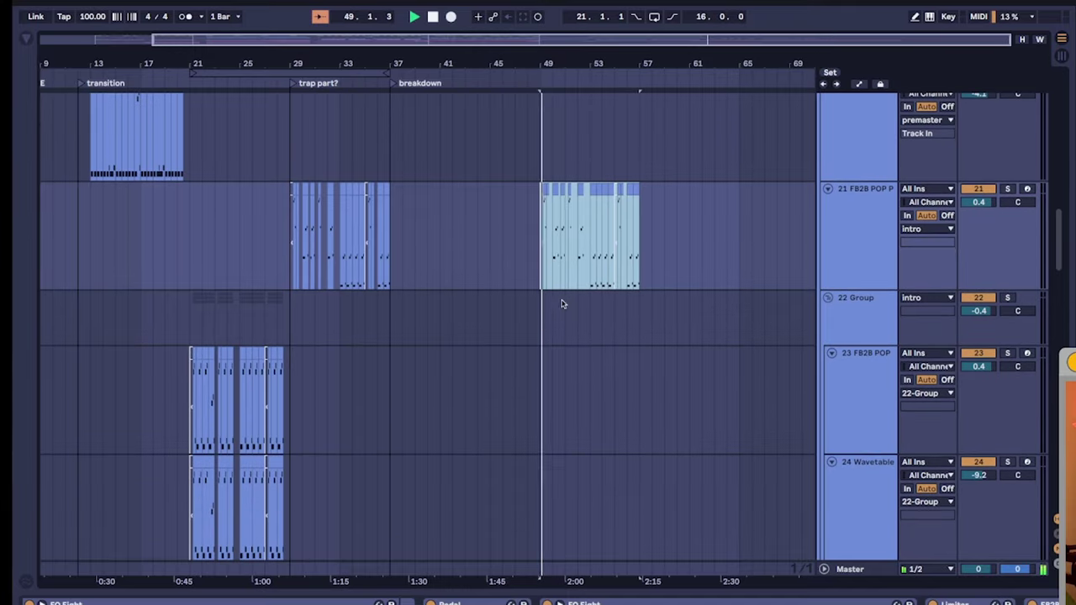
{"action": "scroll", "coordinate": [563, 303], "scroll_direction": "up", "scroll_amount": 4}
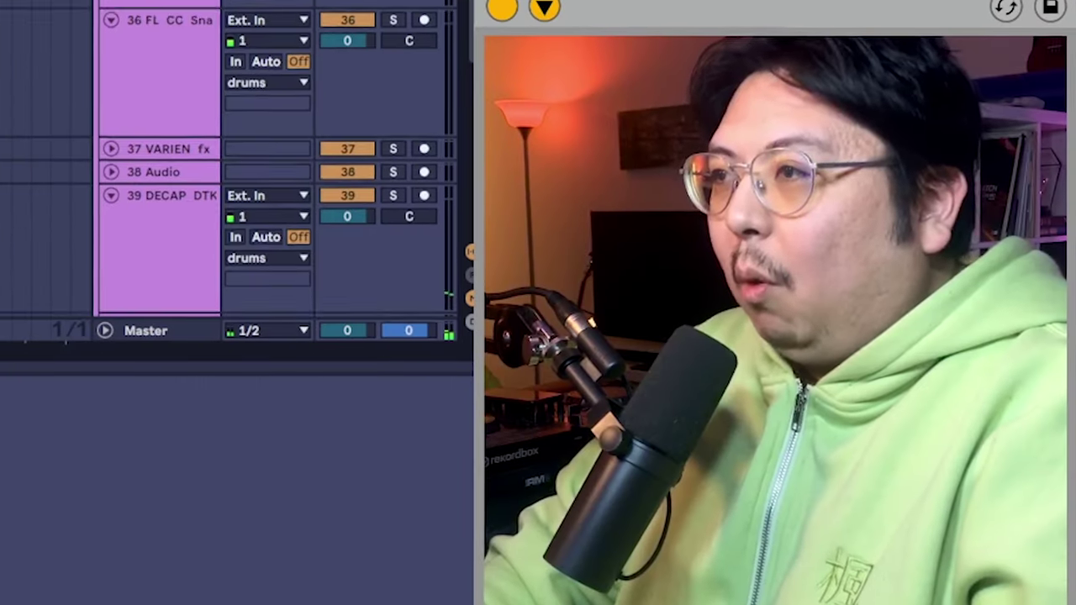
{"action": "scroll", "coordinate": [236, 168], "scroll_direction": "up", "scroll_amount": 3}
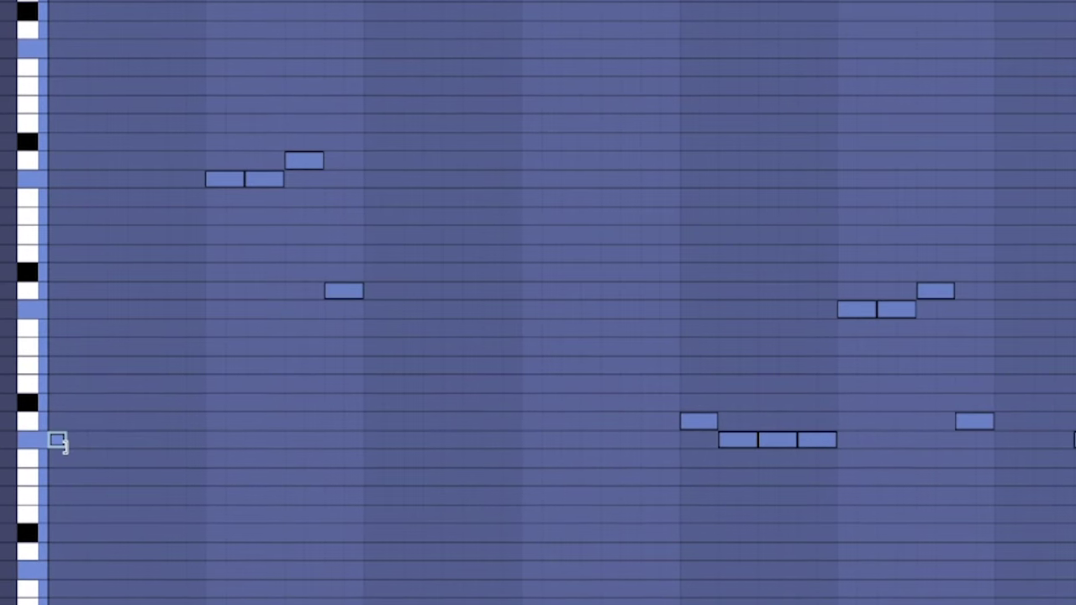
{"action": "mouse_move", "coordinate": [52, 439]}
{"action": "left_mouse_down"}
{"action": "mouse_move", "coordinate": [221, 448]}
{"action": "mouse_move", "coordinate": [200, 444]}
{"action": "left_mouse_up"}
{"action": "left_click_drag", "start_coordinate": [336, 160], "coordinate": [342, 181]}
Continue the melody with sixteenth notes E4, A3, C4, B3, F3, G#3 and B3 through beats 1.3 and 1.4.
{"action": "left_click", "coordinate": [376, 177]}
{"action": "left_click", "coordinate": [416, 178]}
{"action": "left_click", "coordinate": [456, 215]}
{"action": "left_click", "coordinate": [497, 177]}
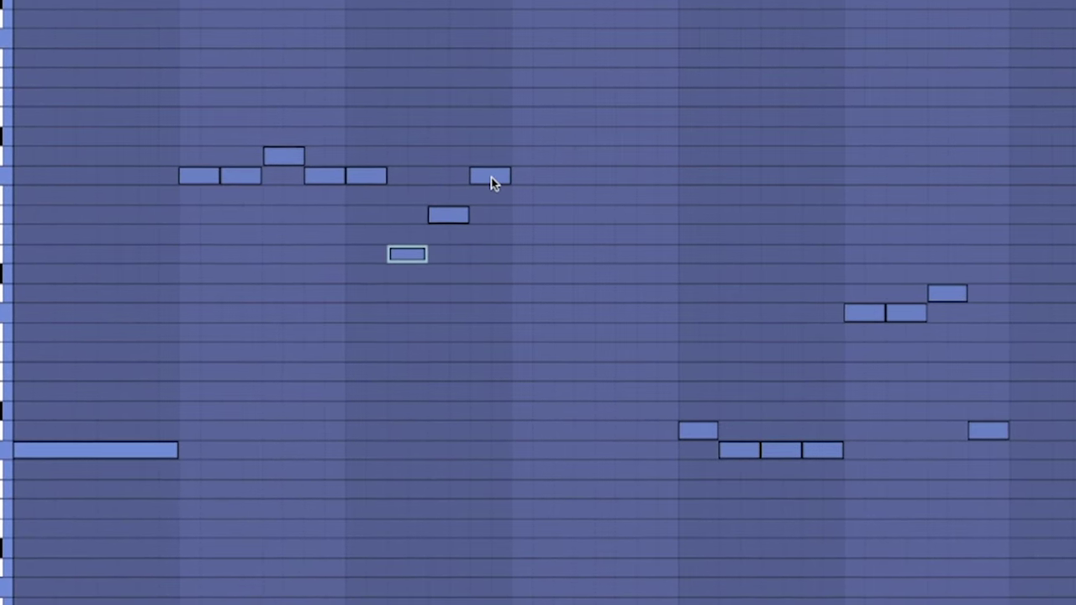
{"action": "left_click", "coordinate": [527, 293]}
{"action": "left_click", "coordinate": [560, 274]}
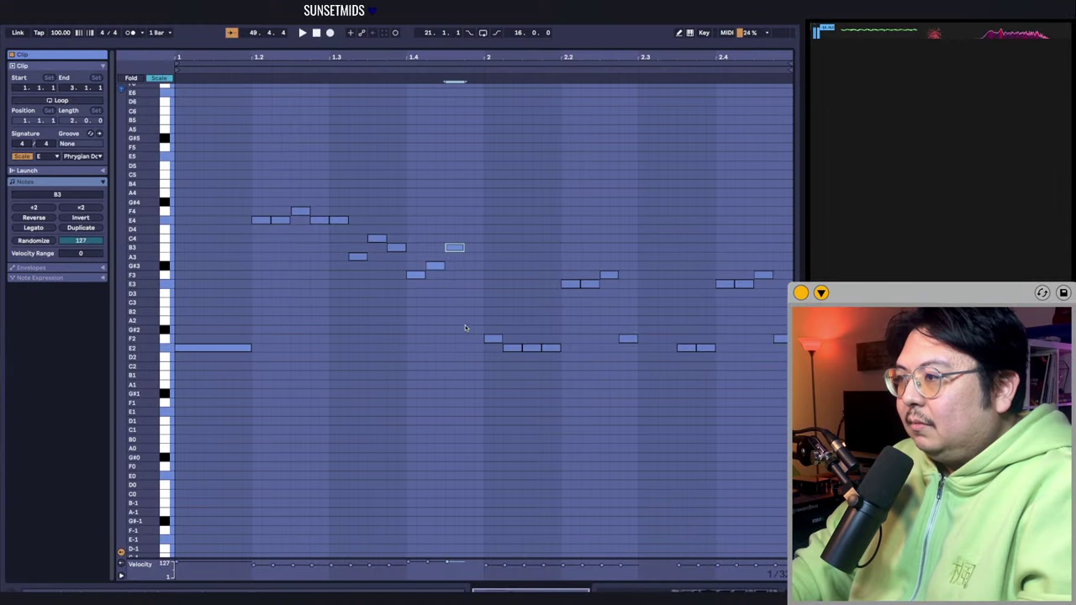
Duplicate the three E2 notes in bar 2 and add short notes for a quick fill on beat 2.3.
{"action": "left_click_drag", "start_coordinate": [492, 347], "coordinate": [550, 350]}
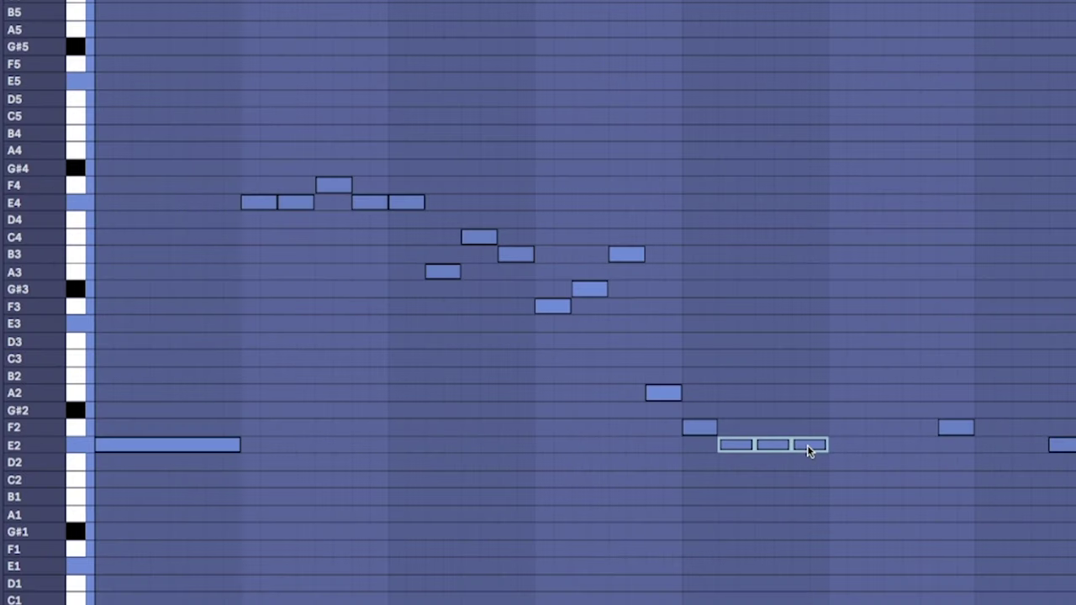
{"action": "key", "text": "super+d"}
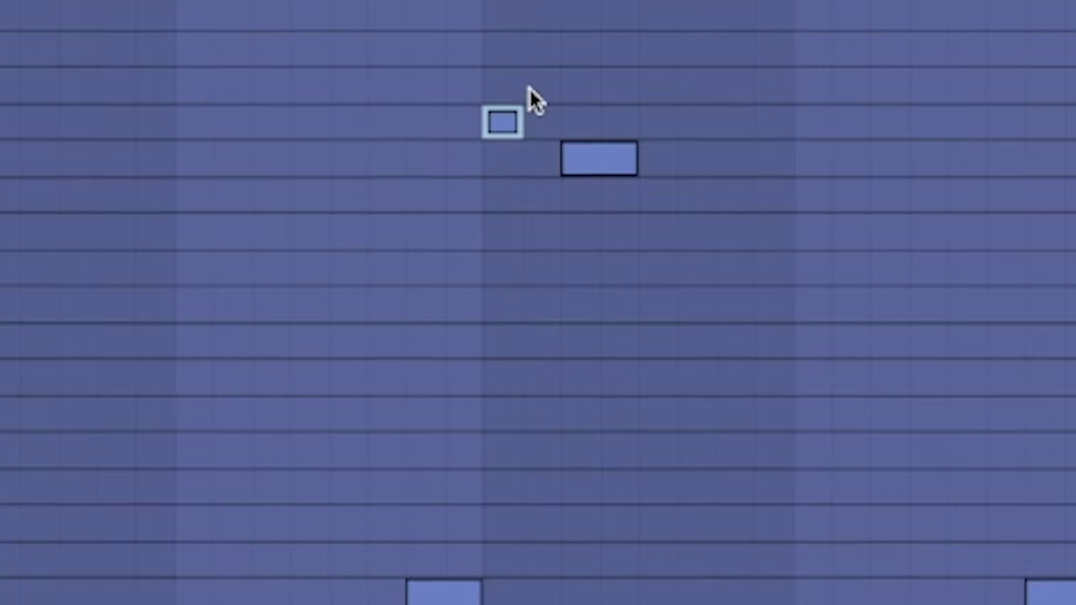
{"action": "left_click", "coordinate": [612, 305]}
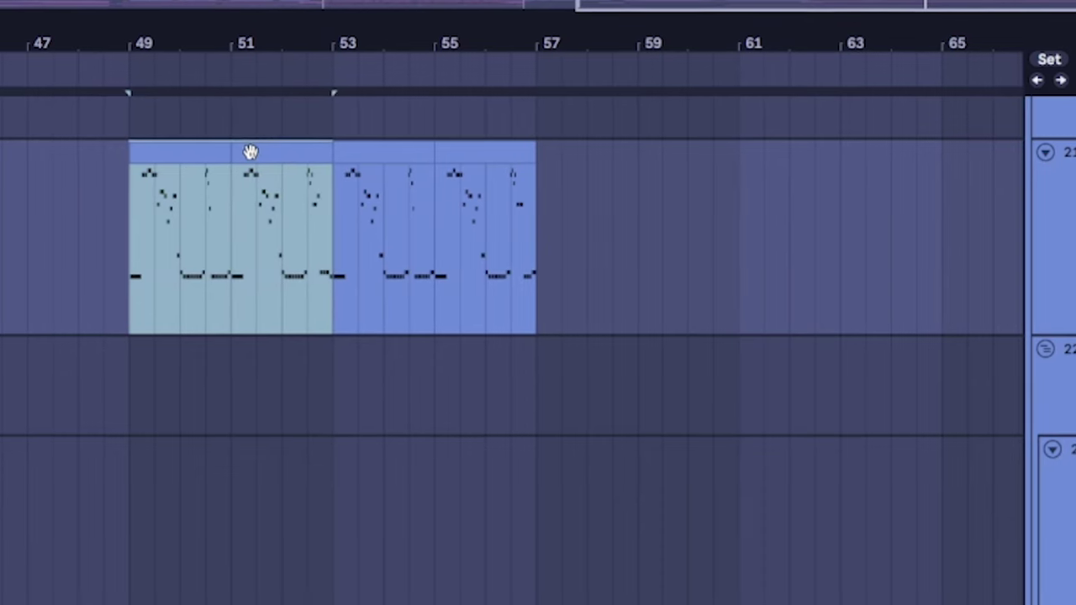
Place the SAMPLIFIRE_150_bass_loop_og_growl_B_F_E sample on audio track 27 at bar 55.
{"action": "scroll", "coordinate": [249, 194], "scroll_direction": "left", "scroll_amount": 5}
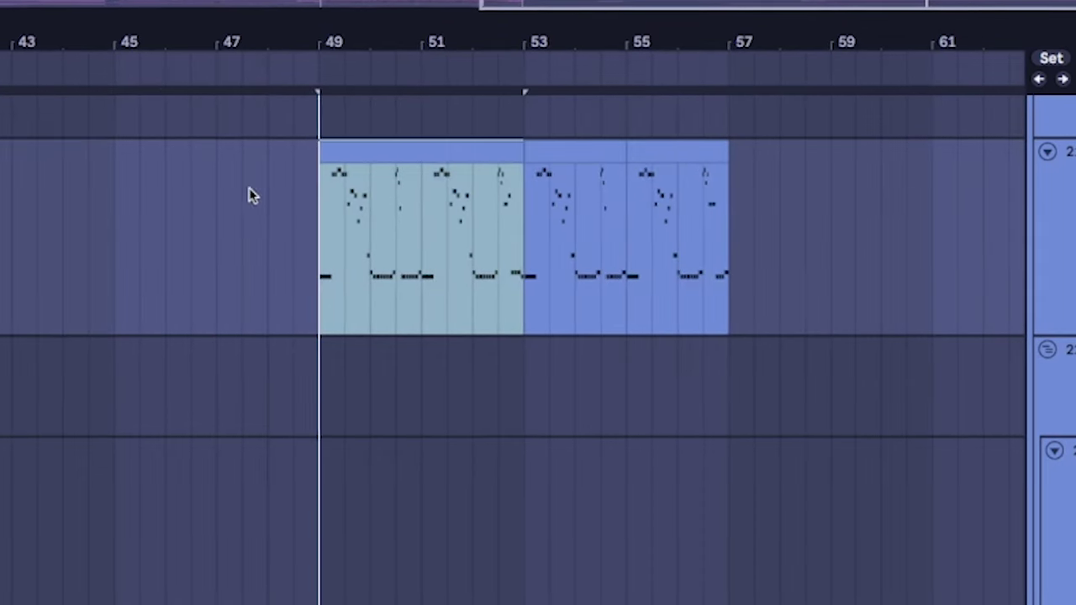
{"action": "scroll", "coordinate": [312, 449], "scroll_direction": "up", "scroll_amount": 5}
{"action": "scroll", "coordinate": [386, 433], "scroll_direction": "right", "scroll_amount": 6}
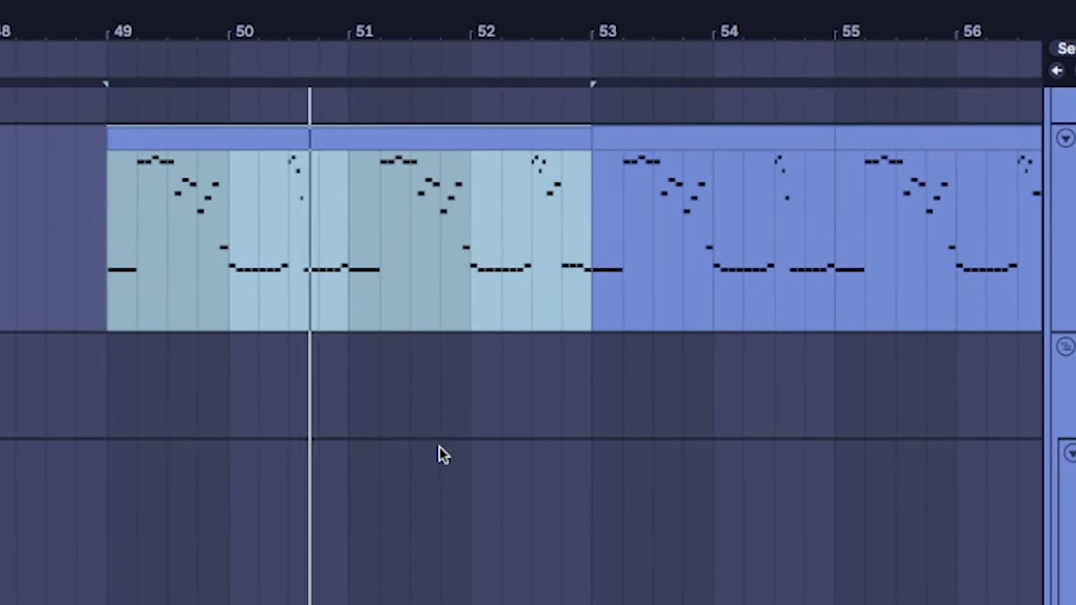
{"action": "left_click_drag", "start_coordinate": [442, 452], "coordinate": [432, 552]}
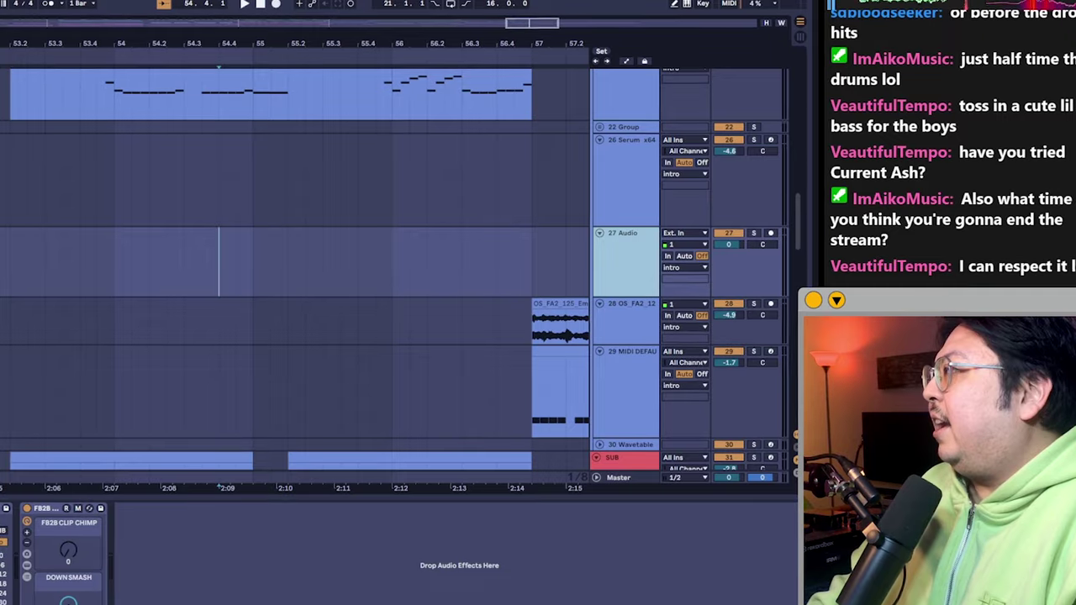
{"action": "left_click_drag", "start_coordinate": [500, 154], "coordinate": [216, 280]}
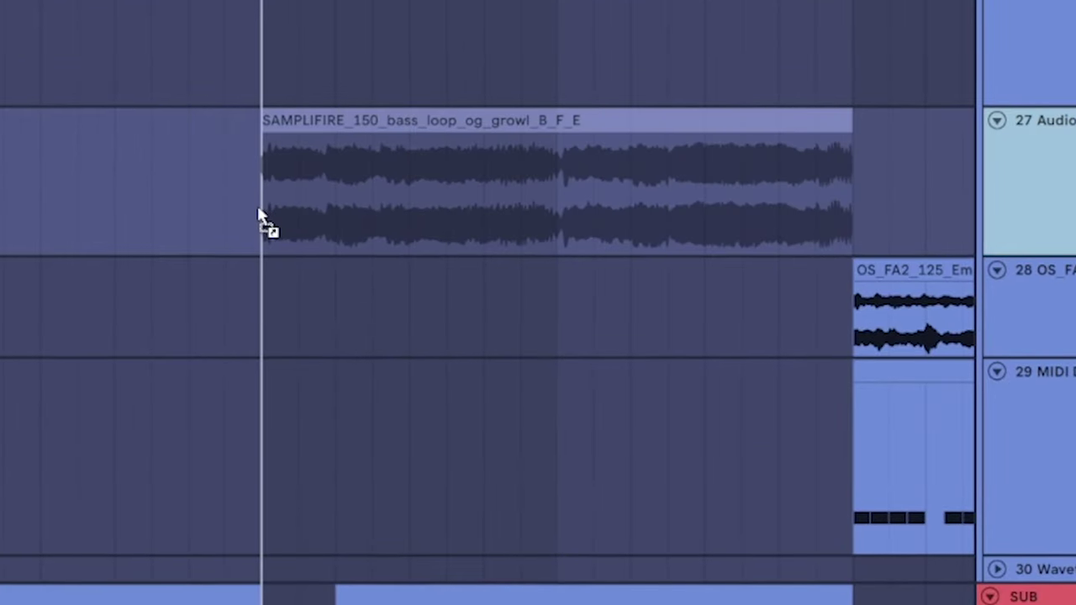
Delete the first beat of bar 55 from the FB2B POP bass clip, leaving a gap for the growl.
{"action": "left_click", "coordinate": [158, 255]}
{"action": "left_click_drag", "start_coordinate": [396, 316], "coordinate": [529, 317]}
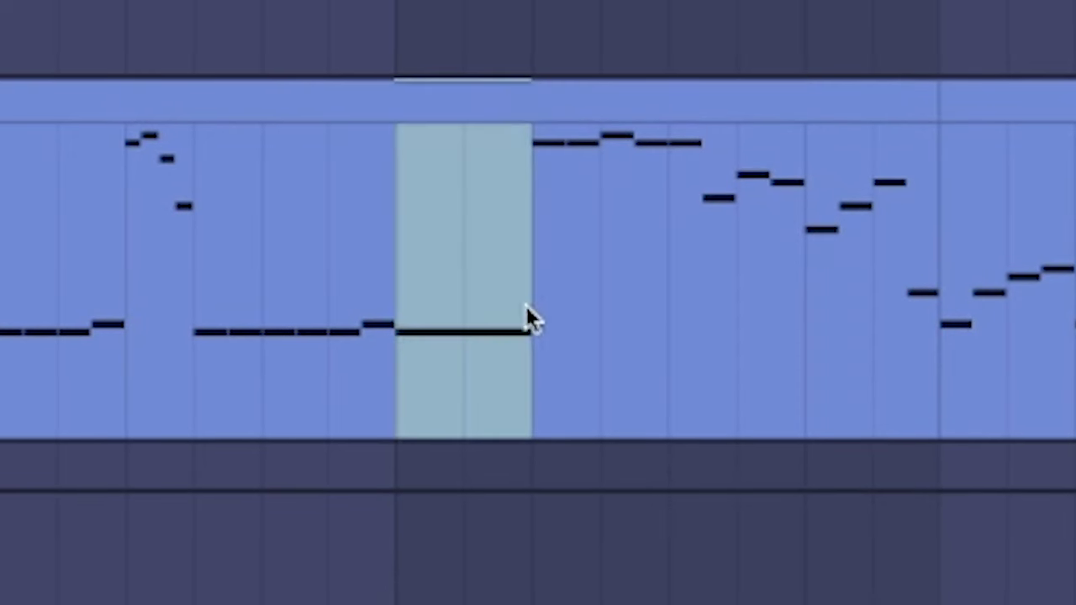
{"action": "key", "text": "Delete"}
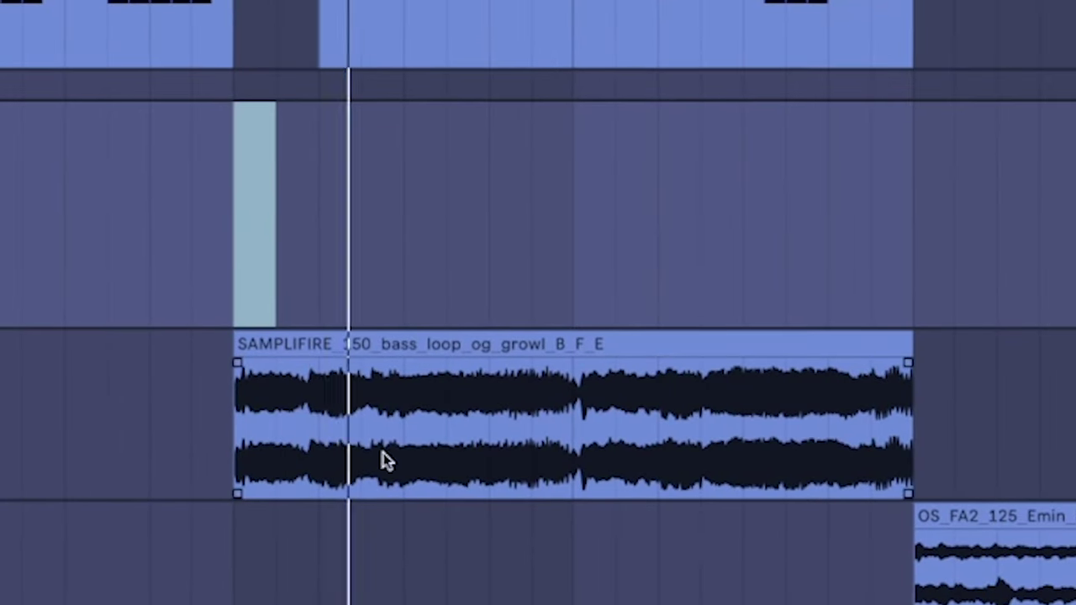
Trim the SAMPLIFIRE growl clip on track 27 to a short hit at the start of bar 55.
{"action": "left_click_drag", "start_coordinate": [382, 459], "coordinate": [829, 443]}
{"action": "key", "text": "Delete"}
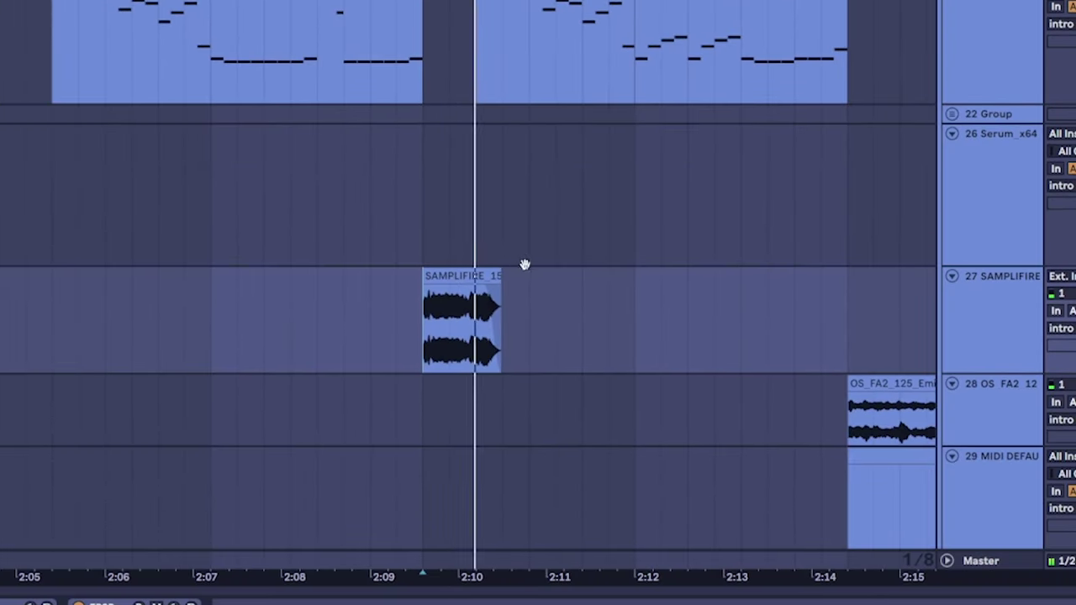
{"action": "key", "text": "minus"}
{"action": "scroll", "coordinate": [513, 253], "scroll_direction": "down", "scroll_amount": 10}
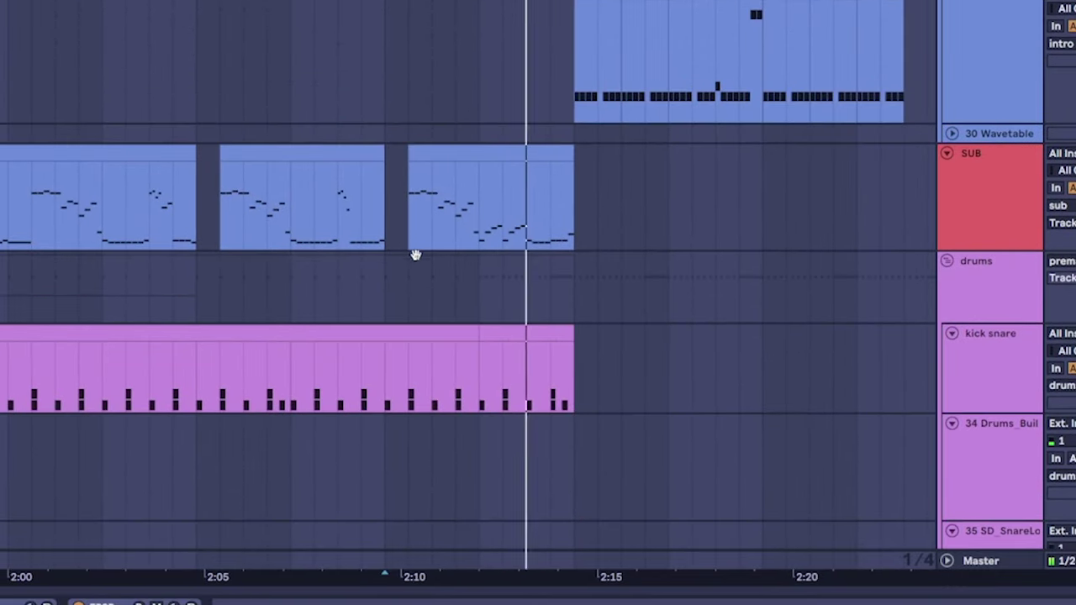
Copy the DECAP hi-hat pattern from bars 31 to 35 of the trap part to bar 51 on track 44.
{"action": "left_click_drag", "start_coordinate": [415, 255], "coordinate": [427, 289]}
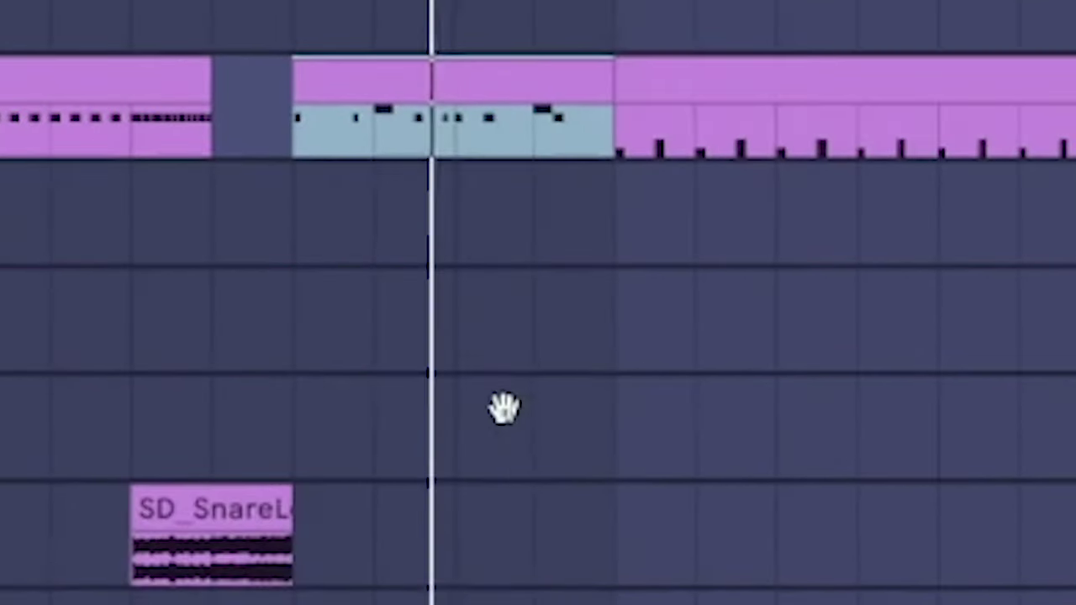
{"action": "left_click", "coordinate": [593, 554]}
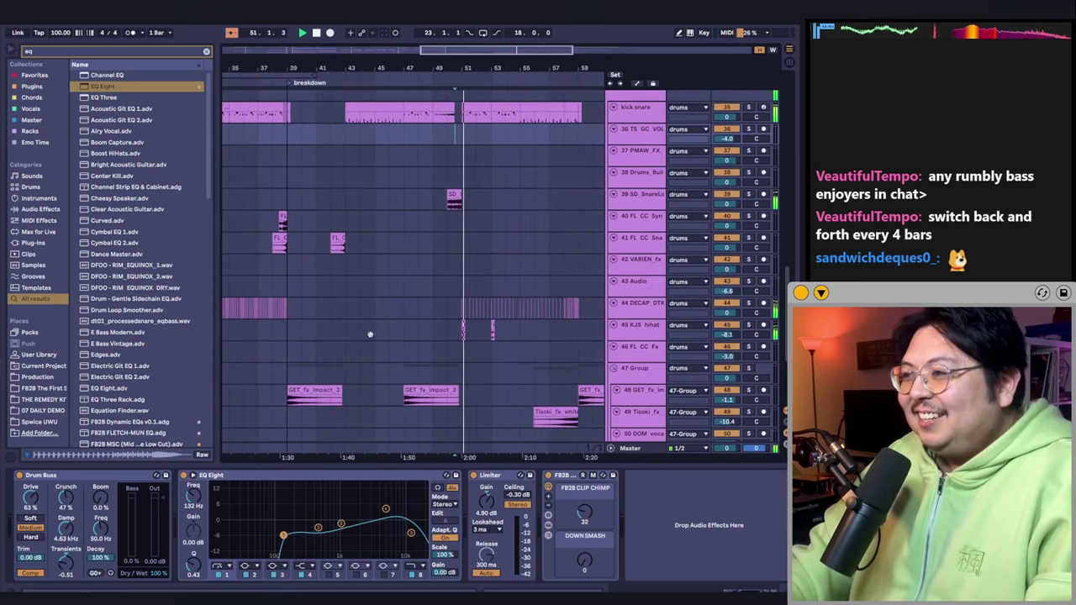
{"action": "scroll", "coordinate": [344, 264], "scroll_direction": "up", "scroll_amount": 3}
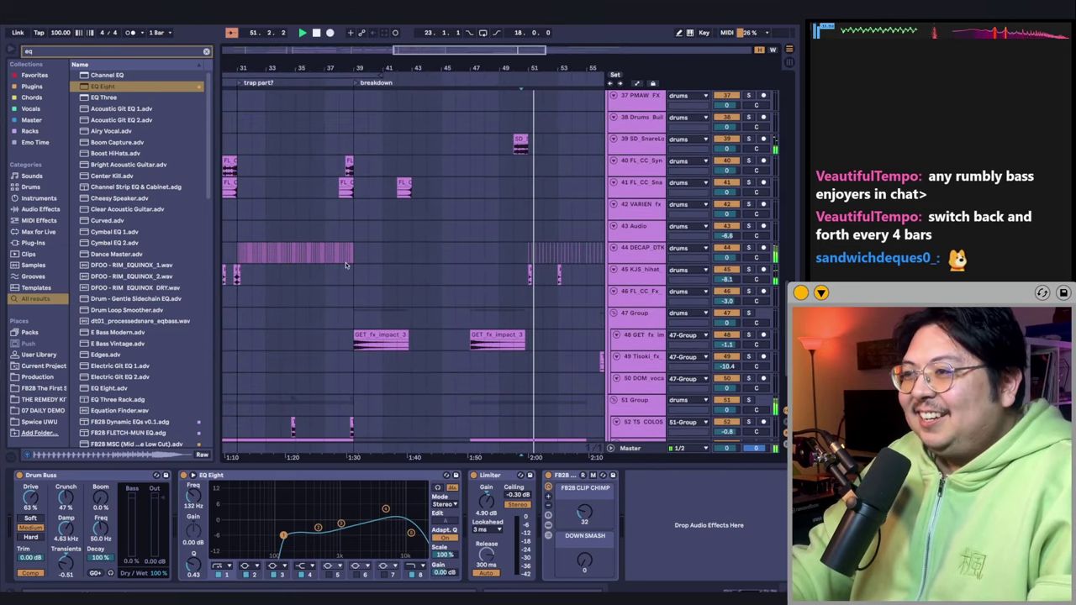
{"action": "scroll", "coordinate": [252, 259], "scroll_direction": "left", "scroll_amount": 2}
{"action": "left_click", "coordinate": [266, 259]}
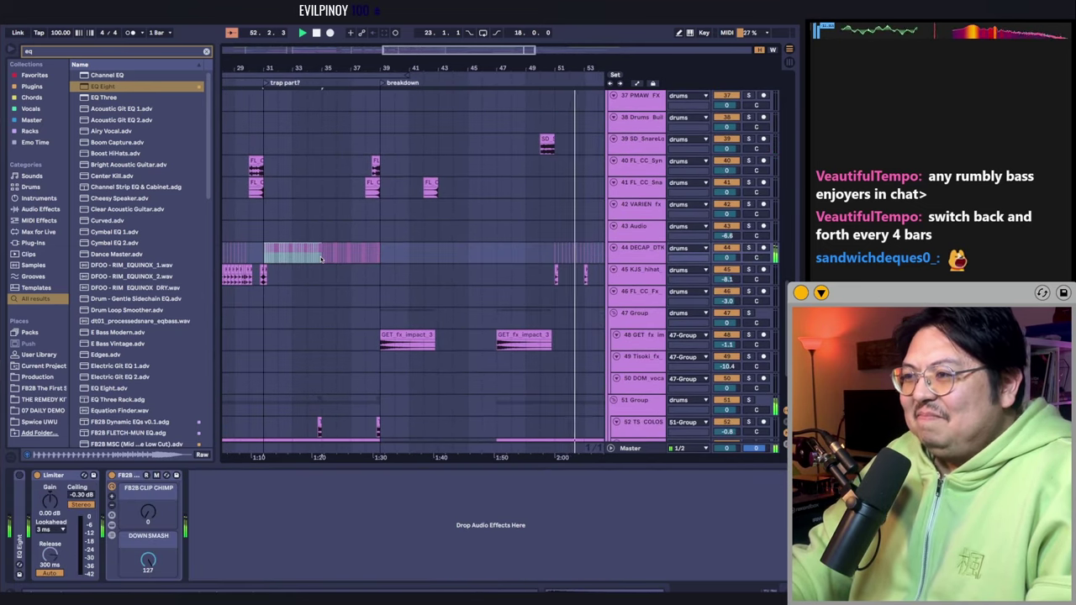
{"action": "scroll", "coordinate": [420, 278], "scroll_direction": "up", "scroll_amount": 1}
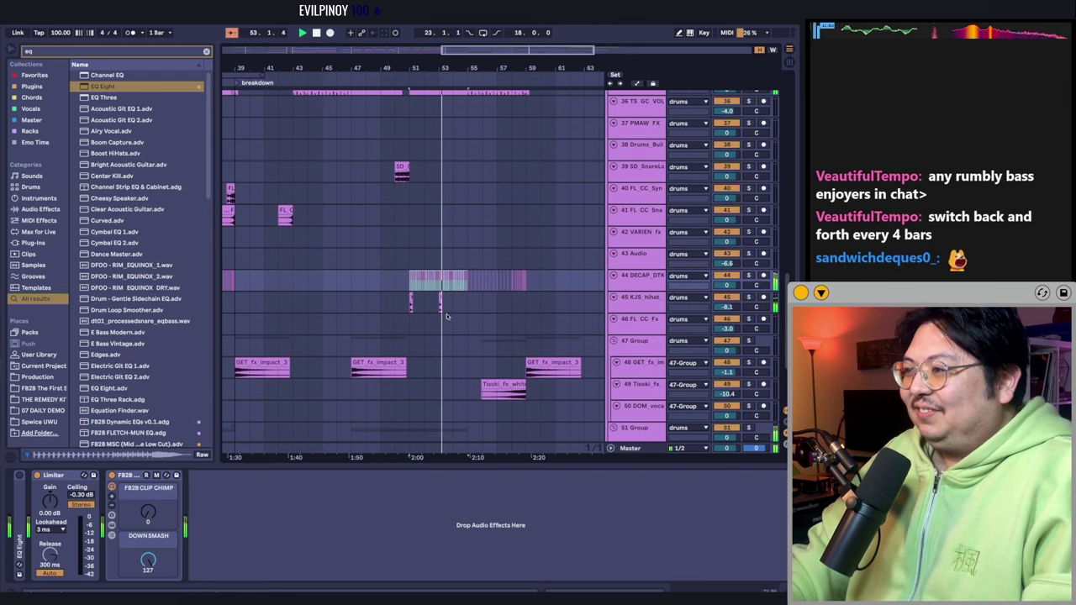
{"action": "scroll", "coordinate": [447, 316], "scroll_direction": "up", "scroll_amount": 2}
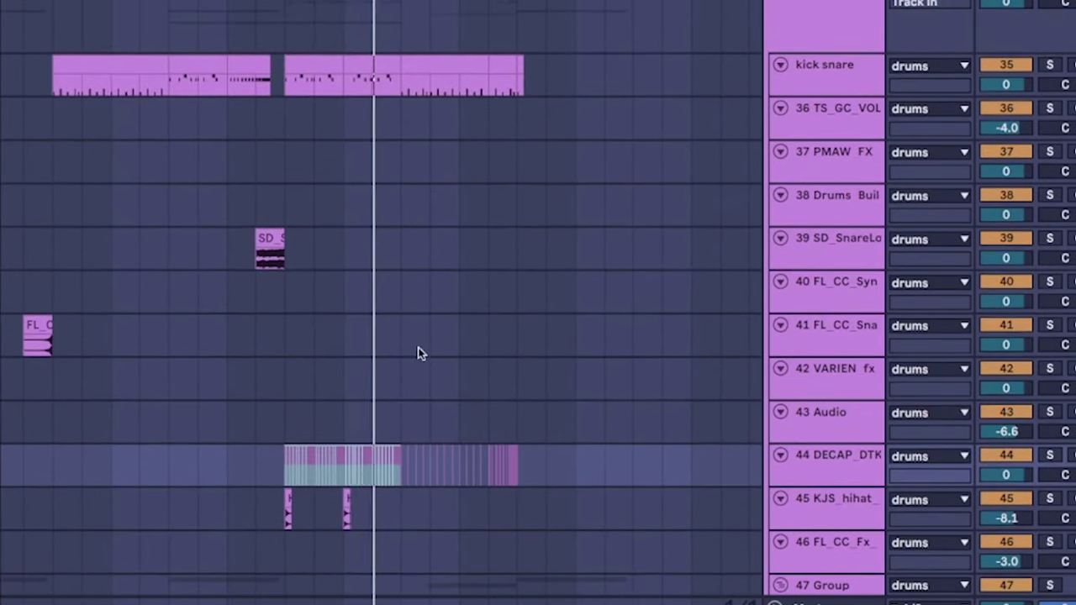
Play bars 50 to 60 and examine the drum arrangement and the UMRU_snare_bent chain through its EQ Eight.
{"action": "left_click_drag", "start_coordinate": [365, 418], "coordinate": [287, 344]}
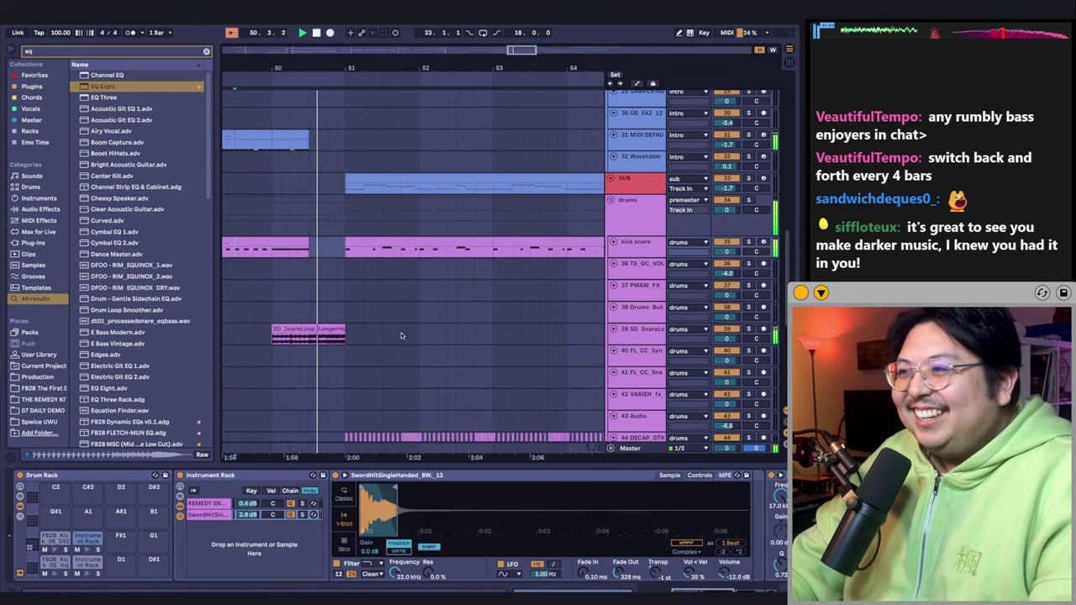
{"action": "left_click_drag", "start_coordinate": [401, 335], "coordinate": [341, 281]}
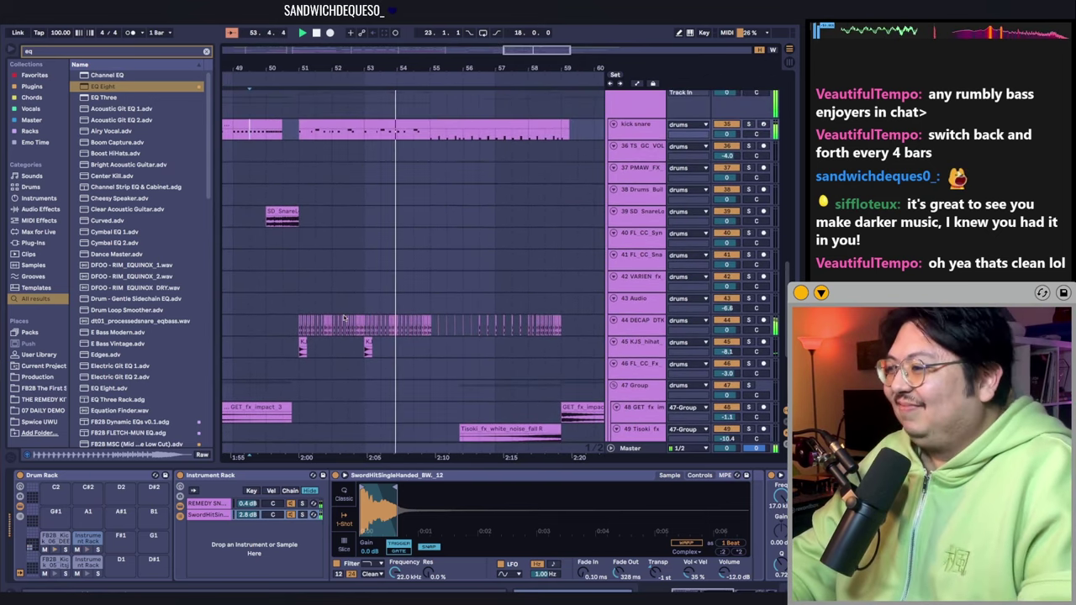
{"action": "scroll", "coordinate": [365, 287], "scroll_direction": "up", "scroll_amount": 5}
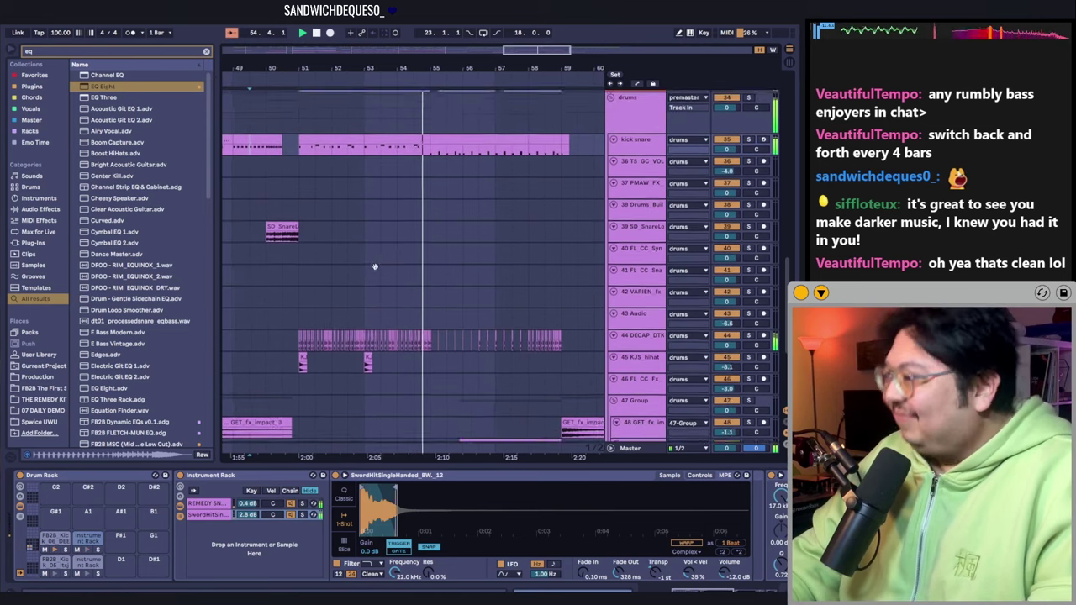
{"action": "scroll", "coordinate": [370, 288], "scroll_direction": "down", "scroll_amount": 3}
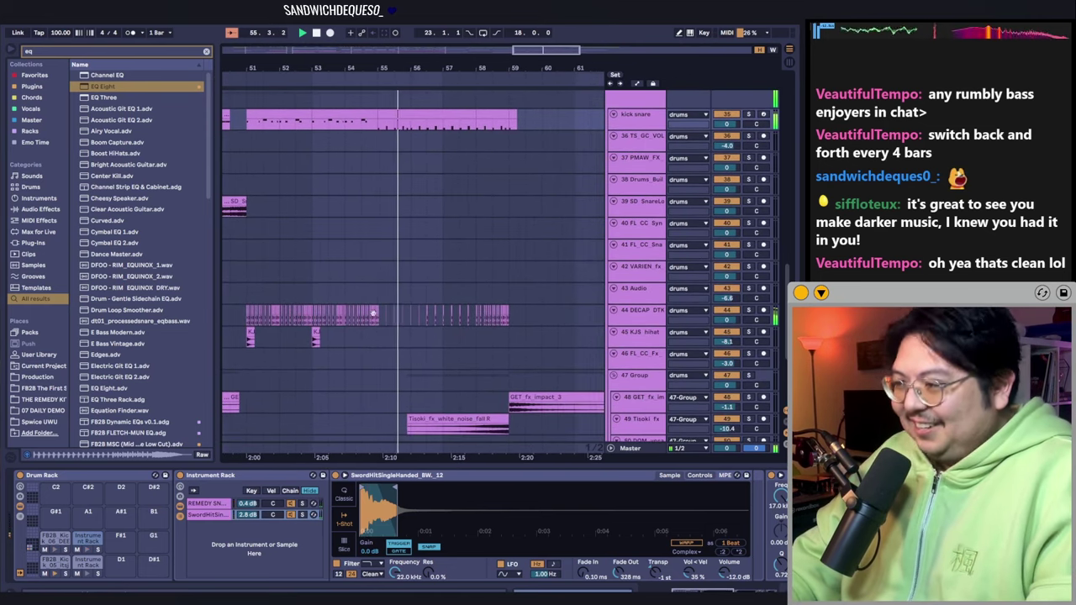
{"action": "scroll", "coordinate": [368, 328], "scroll_direction": "up", "scroll_amount": 3}
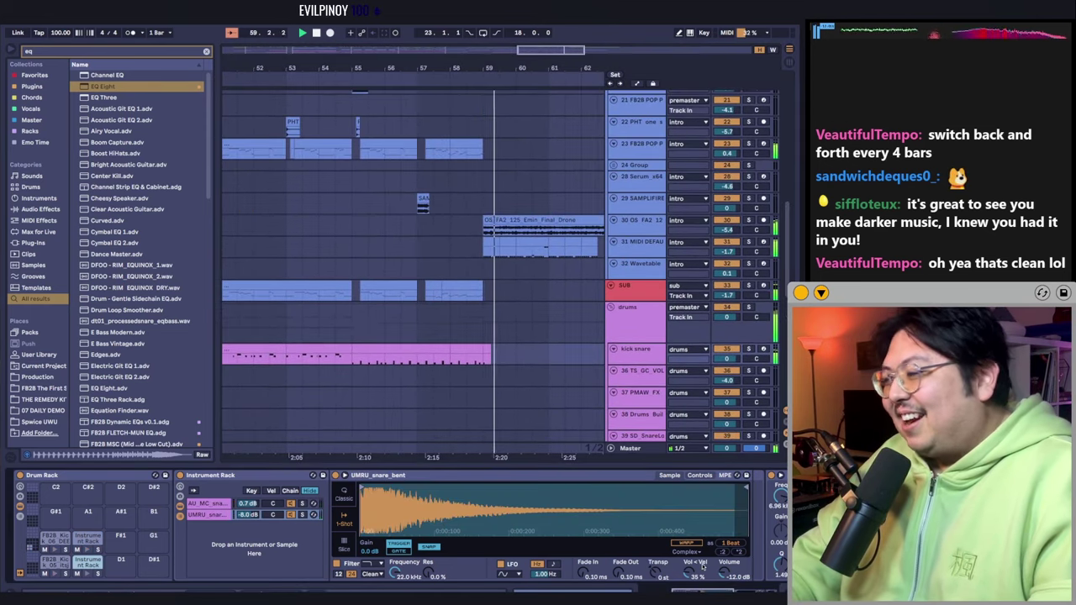
{"action": "scroll", "coordinate": [396, 525], "scroll_direction": "right", "scroll_amount": 10}
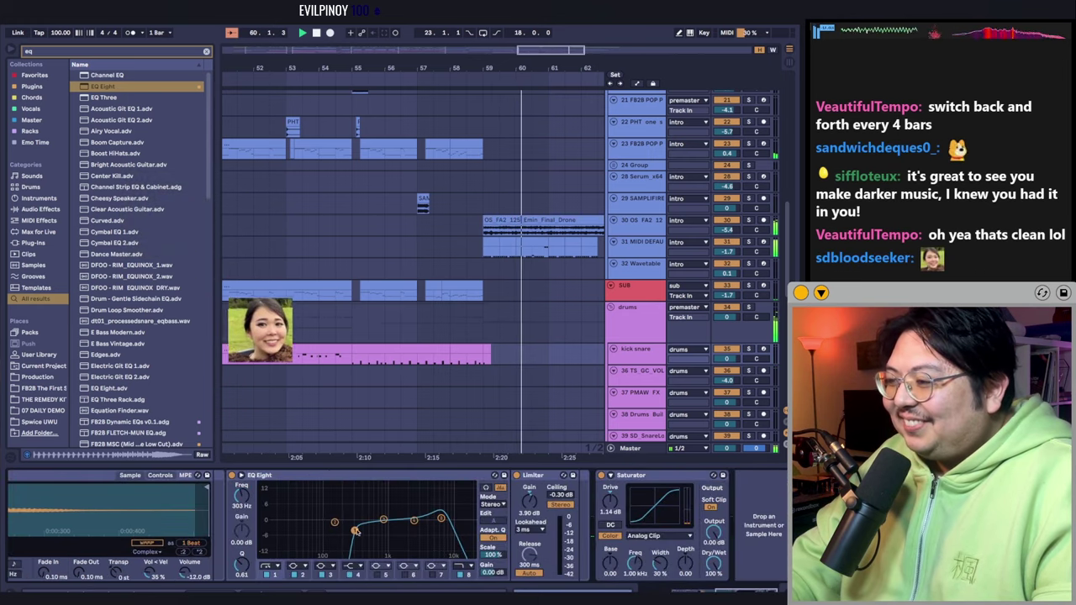